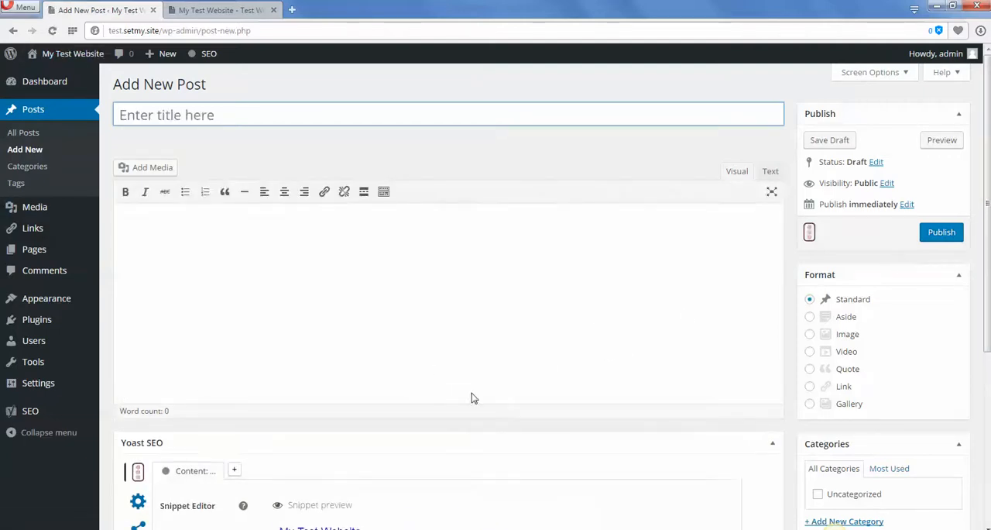
# Switch to the How_Can_Commercial_Property_Maintenance_Company_Help_Your_Business document in Word and copy its entire article text.
pyautogui.moveTo(989, 89); pyautogui.dragTo(973, 78)
pyautogui.click(506, 244)
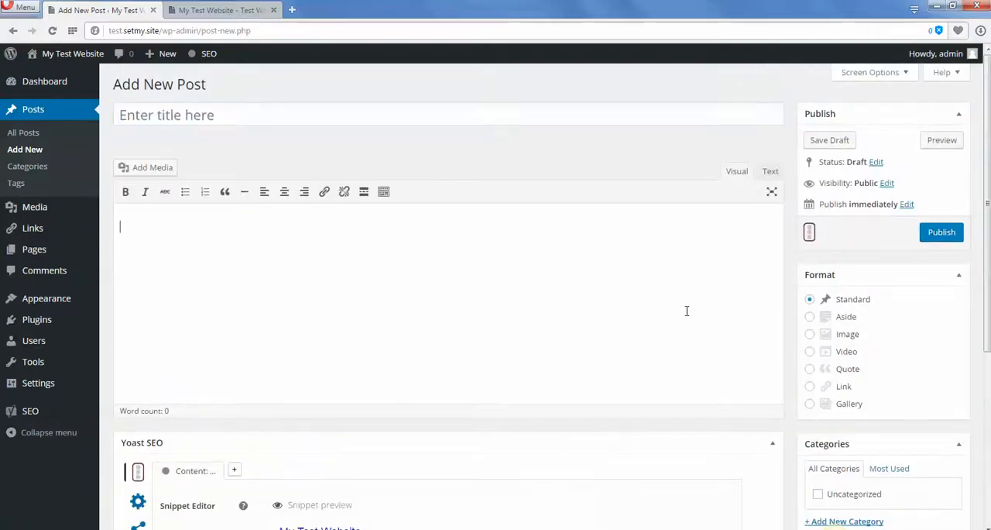
pyautogui.moveTo(988, 128)
pyautogui.mouseDown()
pyautogui.moveTo(979, 311)
pyautogui.moveTo(977, 124)
pyautogui.mouseUp()
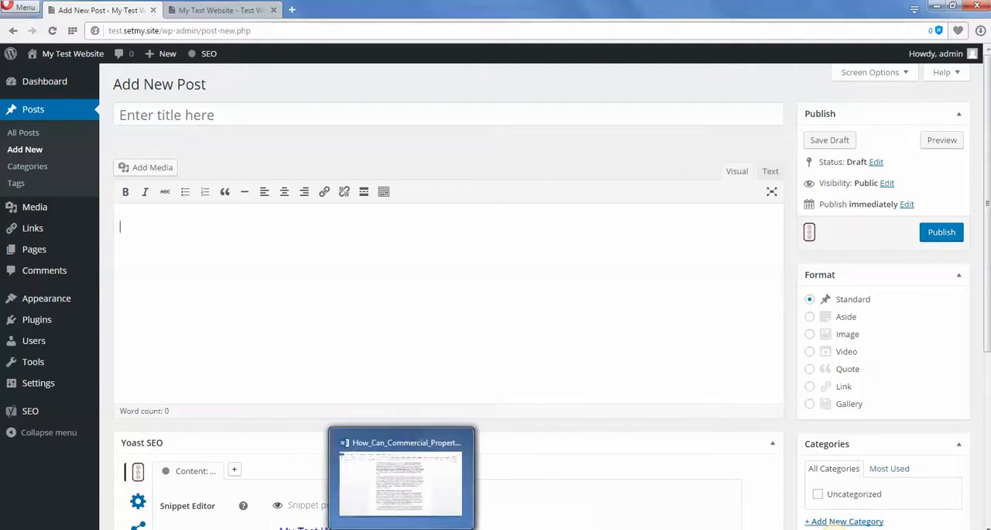
pyautogui.click(402, 528)
pyautogui.scroll(5, 348, 308)
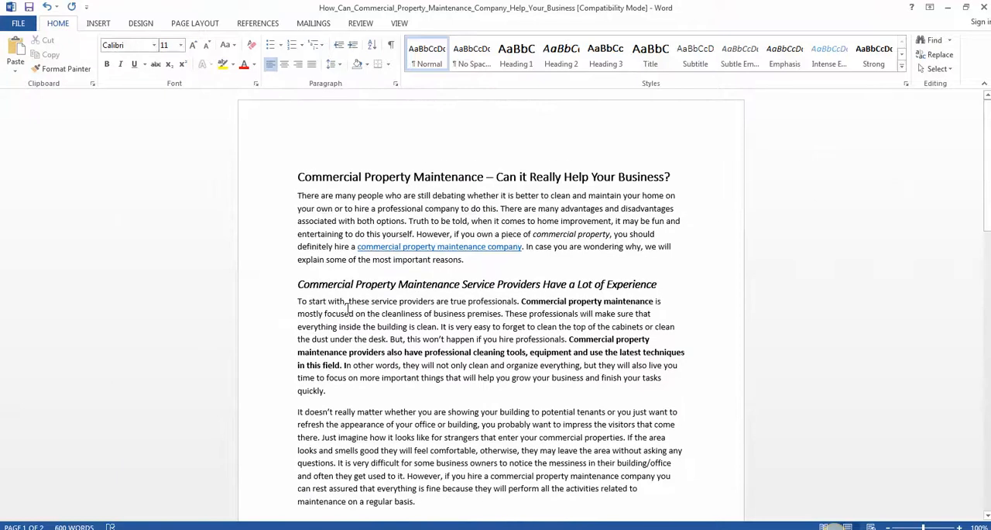
pyautogui.moveTo(306, 178); pyautogui.dragTo(686, 221)
pyautogui.rightClick(483, 167)
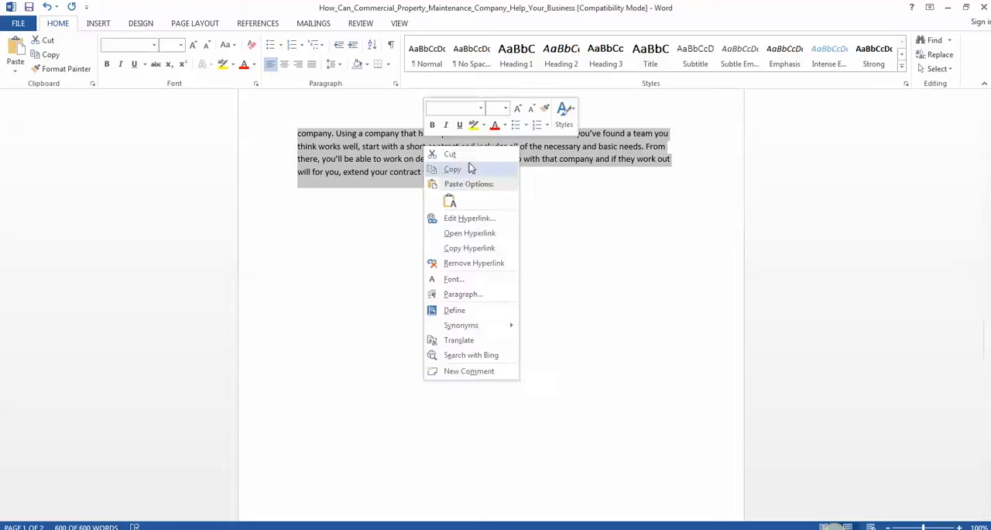
pyautogui.click(469, 167)
# Return to the browser and paste the copied article into the body of the new post.
pyautogui.hotkey('alt', 'Tab')
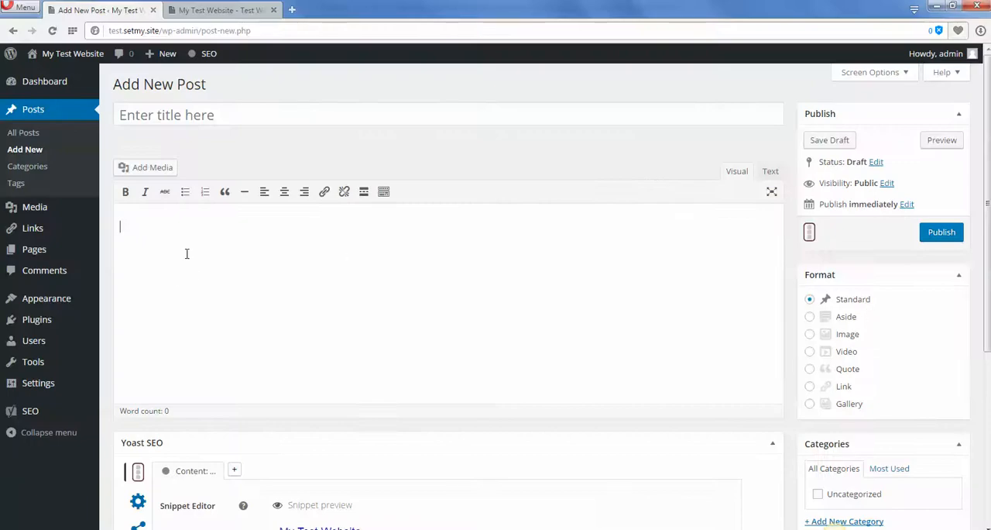
pyautogui.hotkey('ctrl', 'v')
pyautogui.scroll(-3, 507, 309)
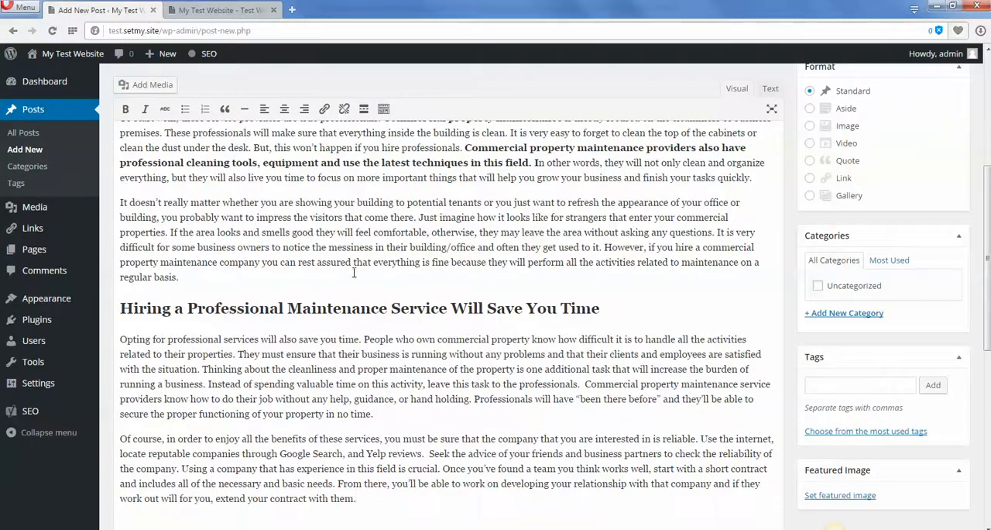
pyautogui.scroll(4, 634, 342)
# Examine the Yoast SEO snippet preview and content analysis for the pasted article.
pyautogui.moveTo(988, 180); pyautogui.dragTo(989, 460)
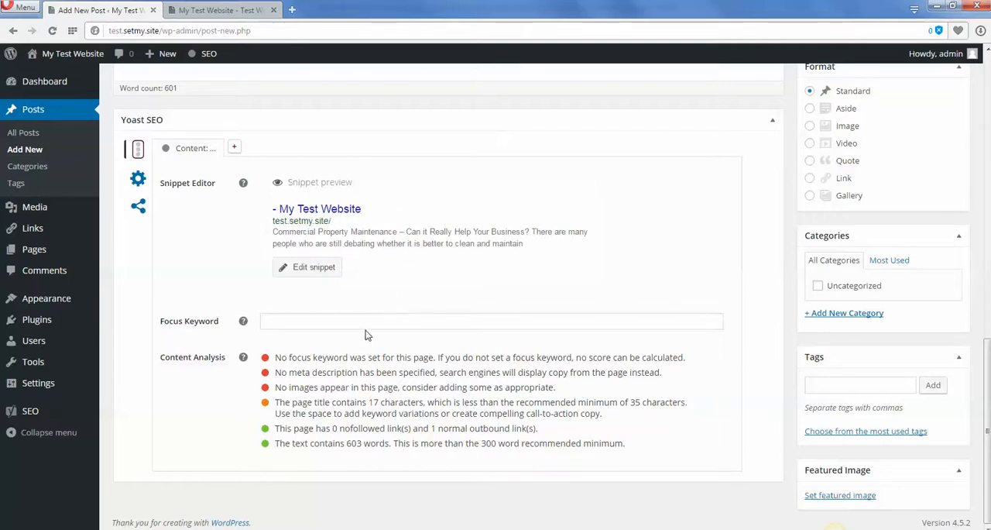
pyautogui.scroll(3, 423, 415)
pyautogui.scroll(-3, 421, 418)
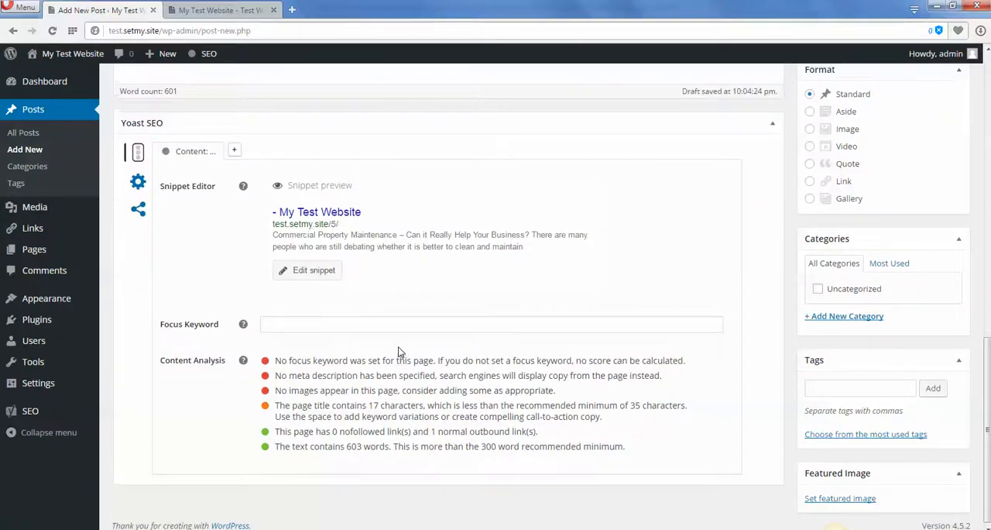
pyautogui.scroll(10, 400, 289)
pyautogui.scroll(-10, 402, 323)
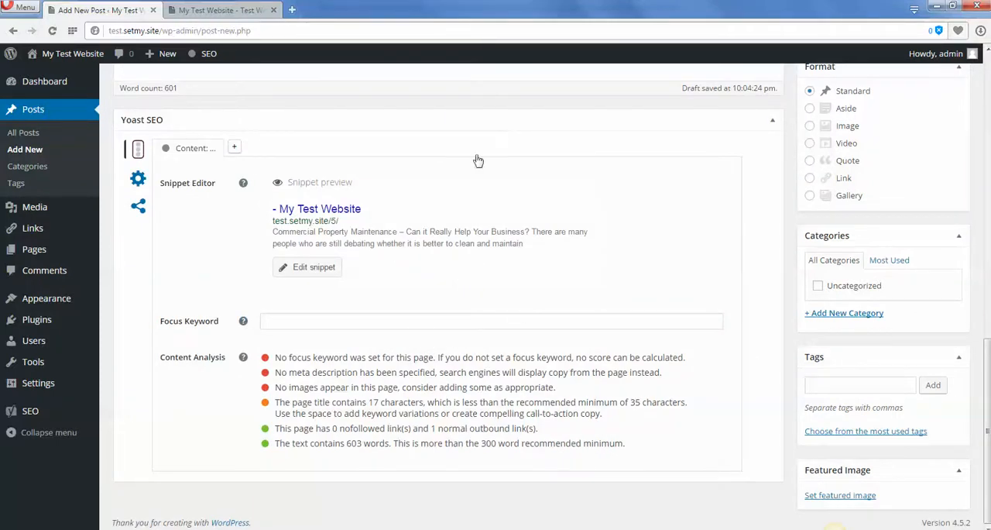
# Open google.com in a new browser tab and search for "commercial property management".
pyautogui.click(292, 11)
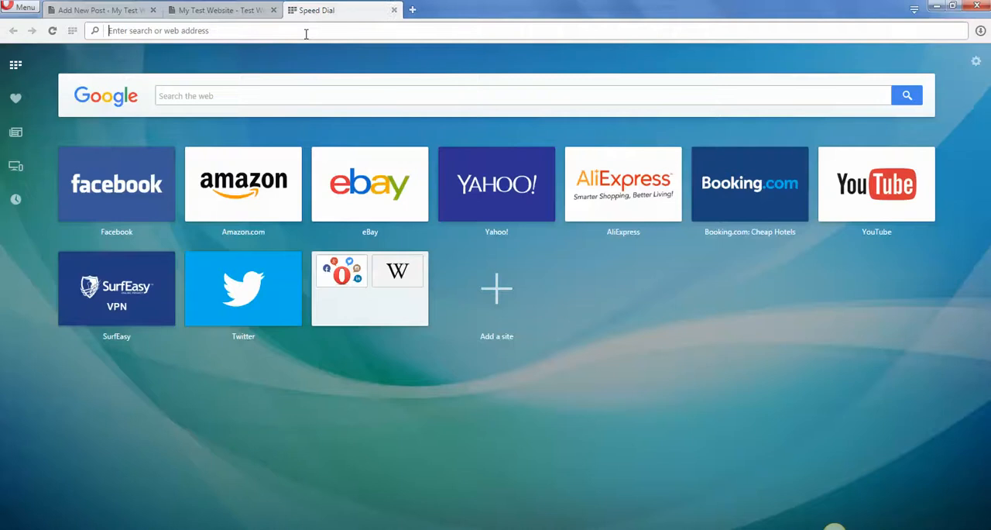
pyautogui.write('google.com')
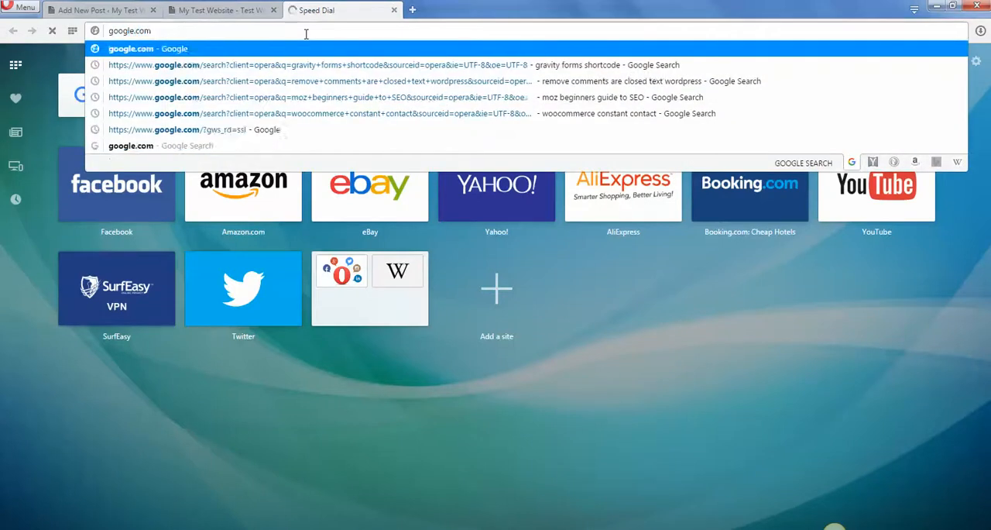
pyautogui.press('Return')
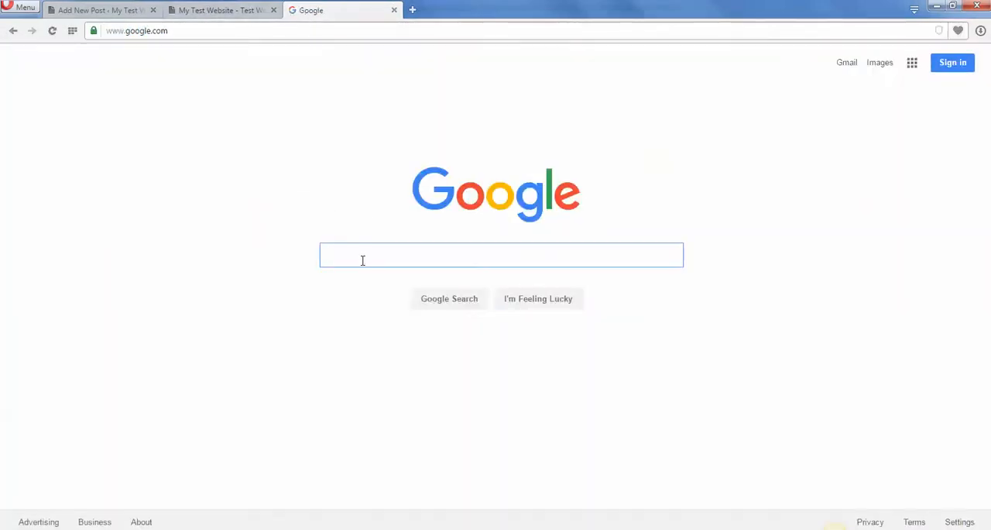
pyautogui.write('commericla prop')
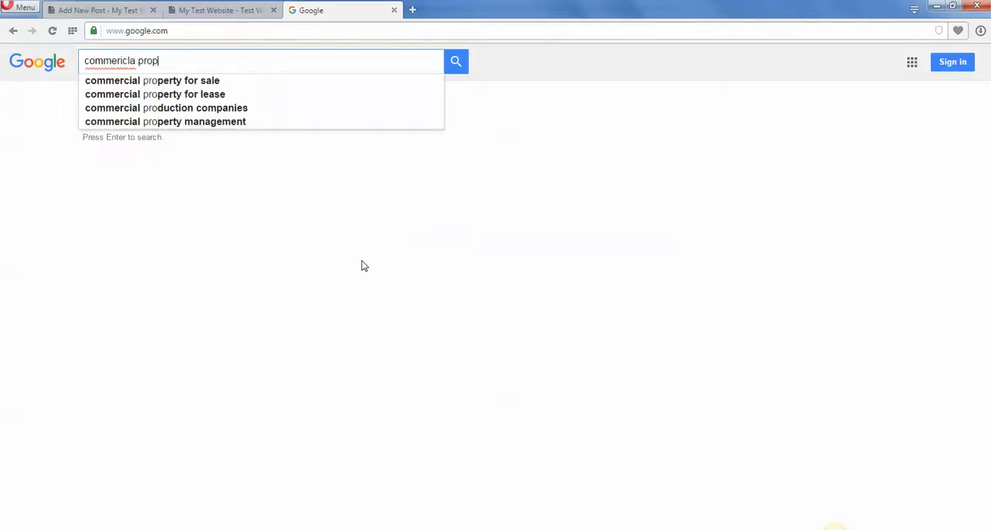
pyautogui.write('erty')
pyautogui.press('Down')
pyautogui.press('Down')
pyautogui.press('Down')
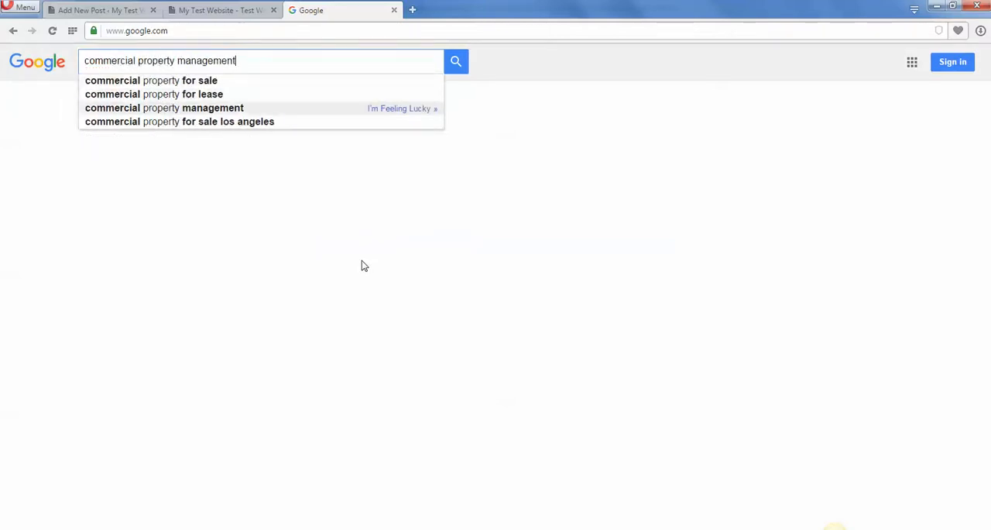
pyautogui.press('Return')
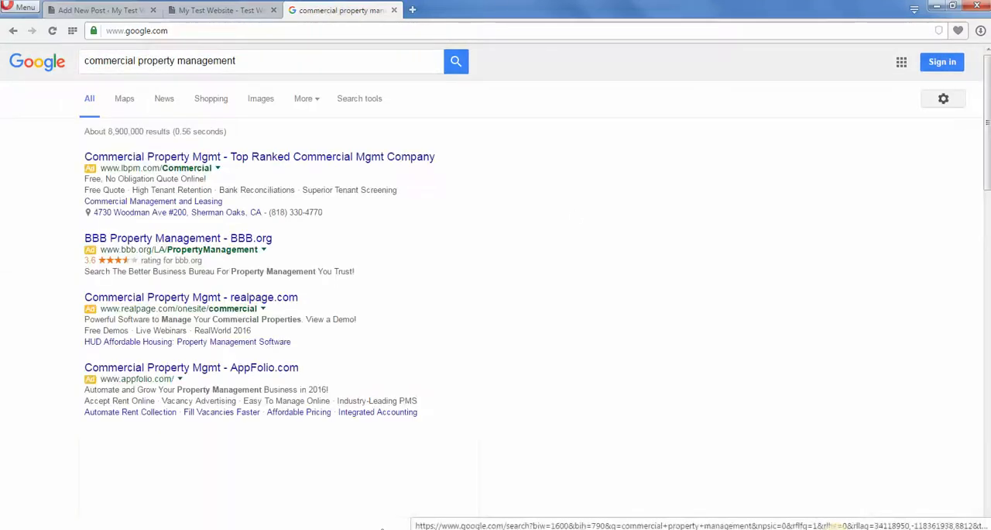
# Examine the title and description text of the first non-ad Google result, the cpmusa.com listing.
pyautogui.scroll(-3, 705, 254)
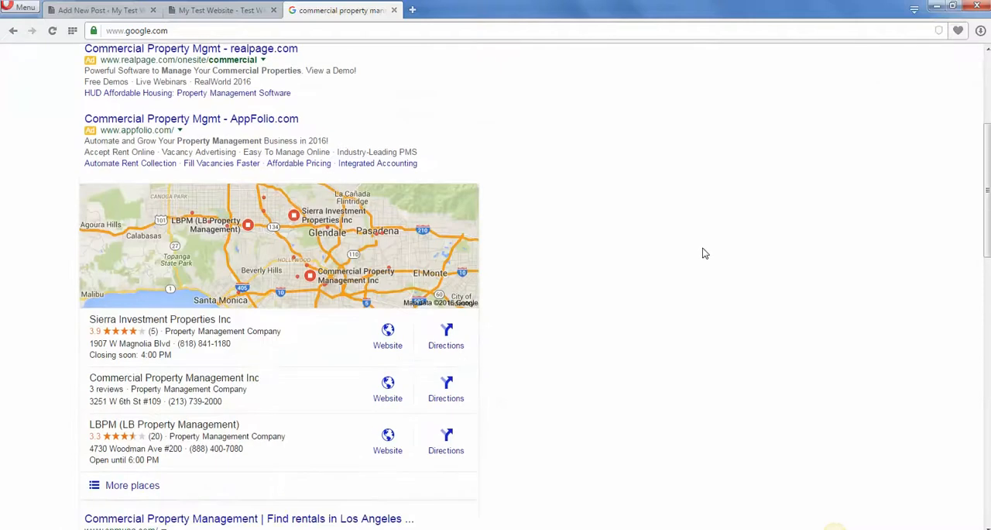
pyautogui.scroll(-5, 705, 254)
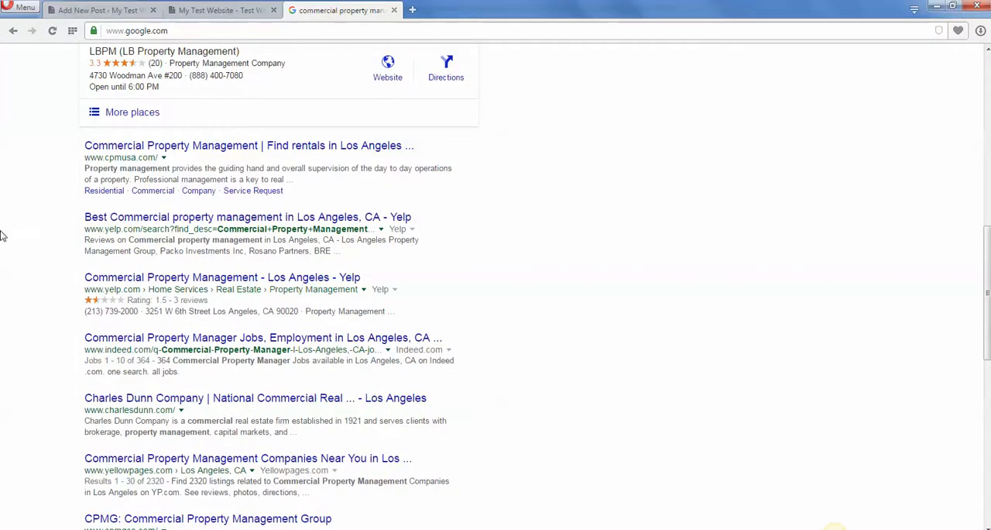
pyautogui.moveTo(70, 147); pyautogui.dragTo(418, 146)
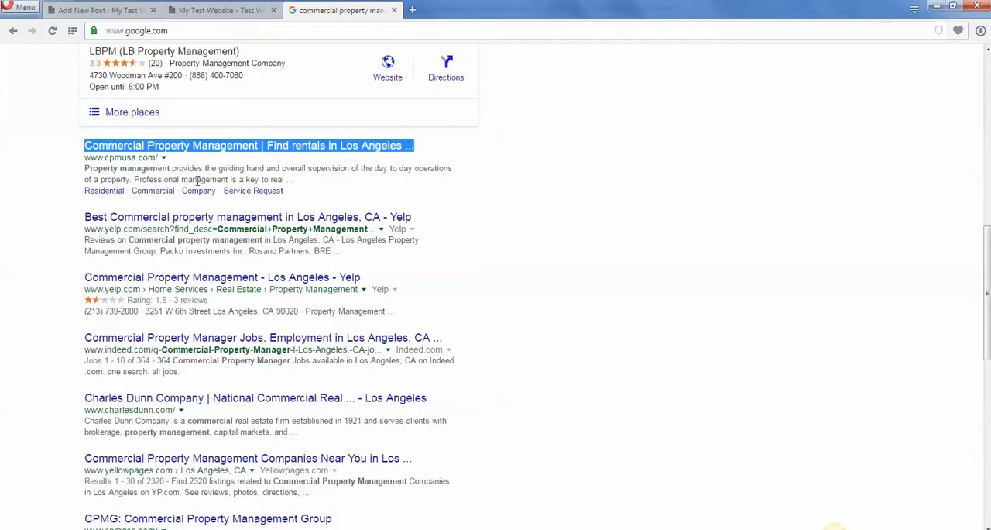
pyautogui.click(161, 168)
pyautogui.moveTo(84, 169); pyautogui.dragTo(303, 189)
pyautogui.click(43, 156)
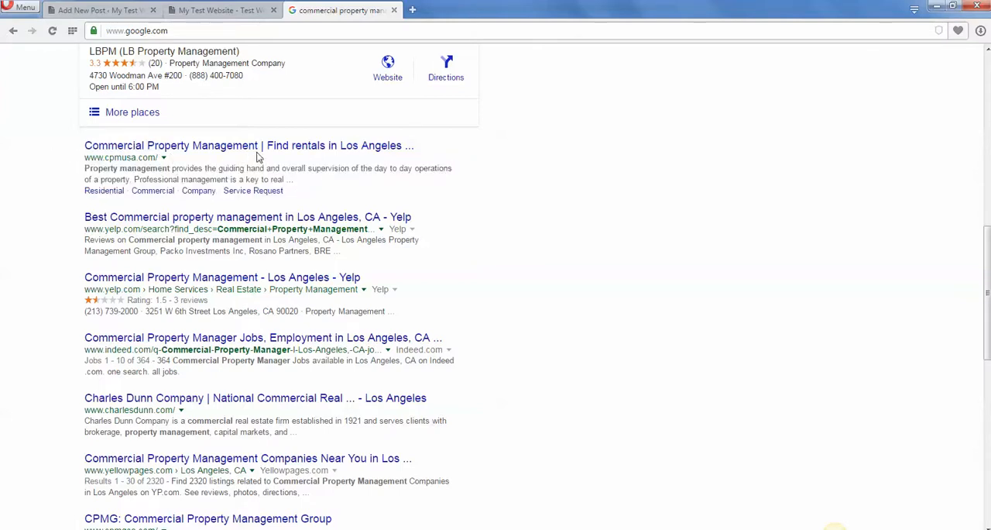
pyautogui.moveTo(76, 172); pyautogui.dragTo(311, 183)
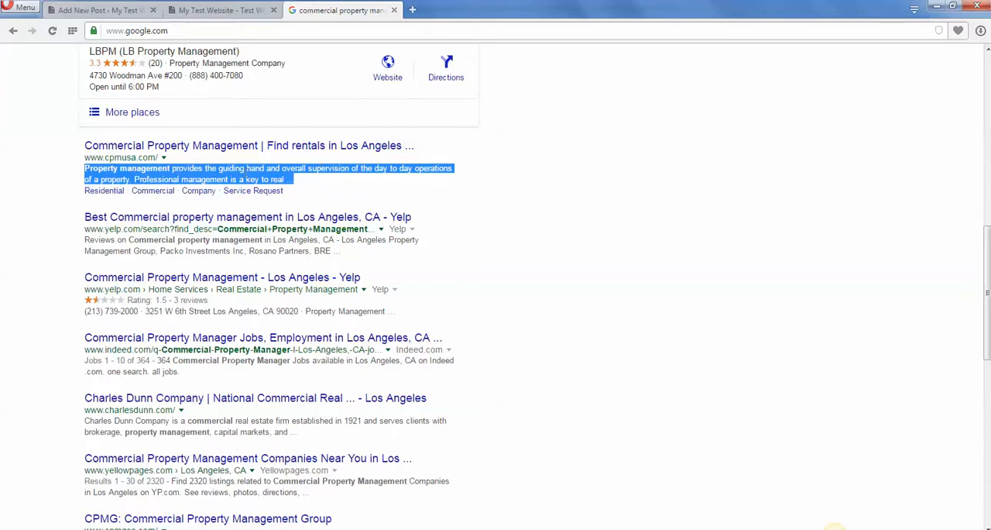
# Compare the post's Yoast snippet and opening text with the title and description of the cpmusa.com search result.
pyautogui.click(214, 15)
pyautogui.click(124, 10)
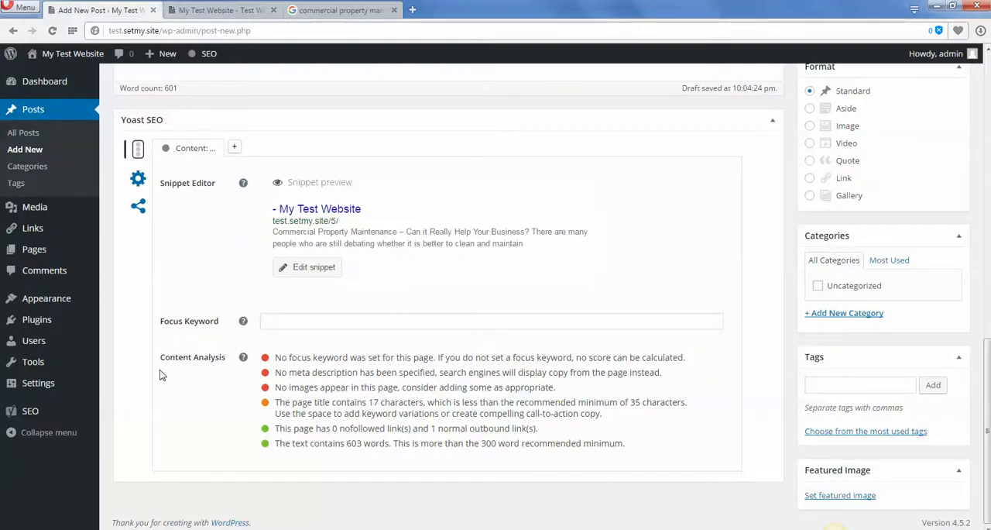
pyautogui.scroll(15, 618, 352)
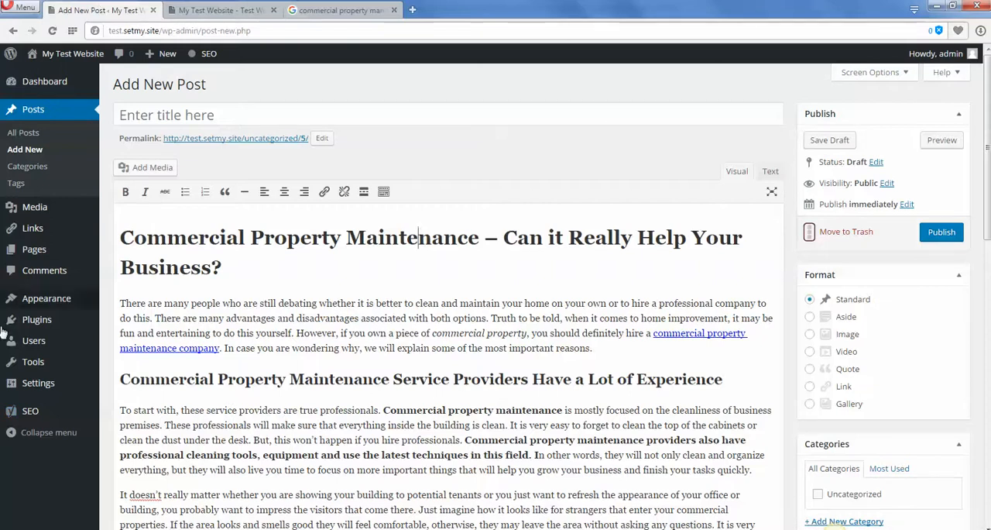
pyautogui.moveTo(3, 326)
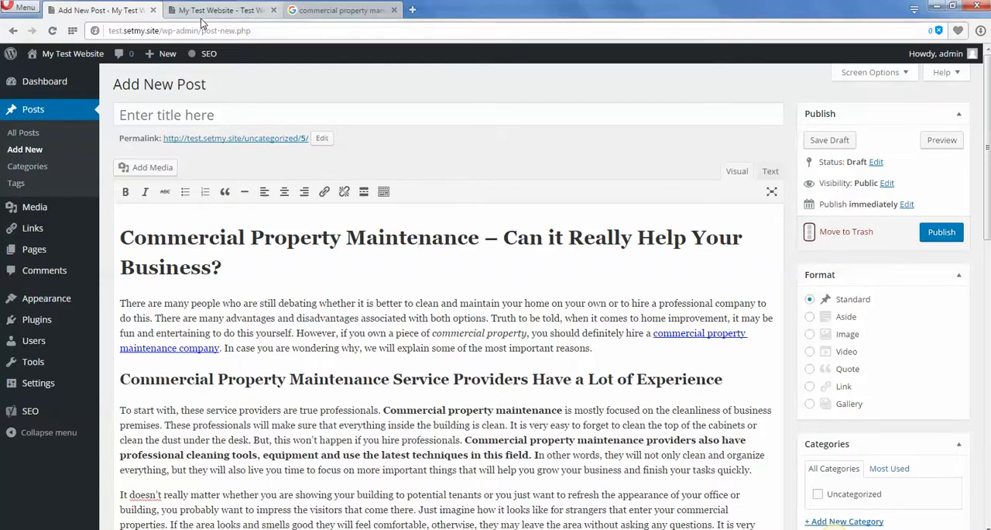
pyautogui.click(310, 6)
pyautogui.click(91, 167)
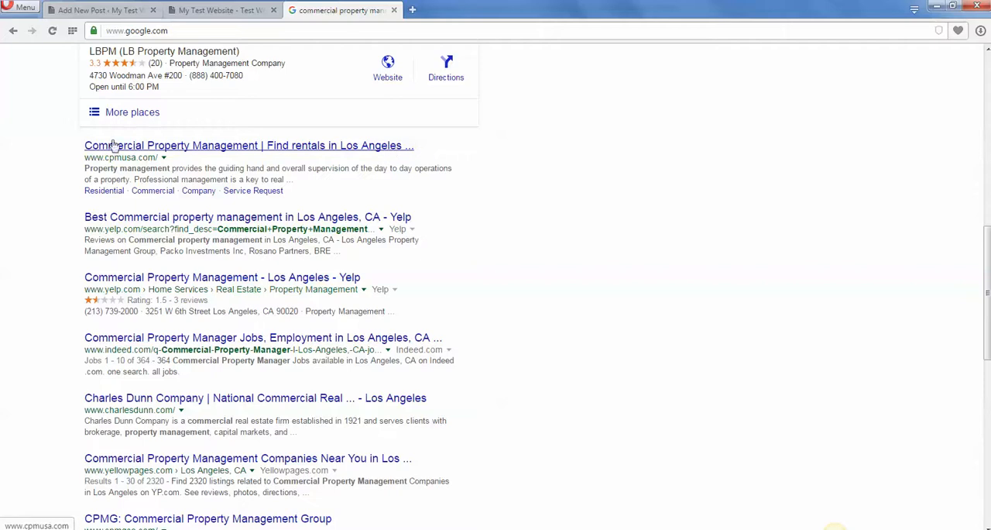
pyautogui.moveTo(59, 151); pyautogui.dragTo(268, 160)
pyautogui.click(259, 163)
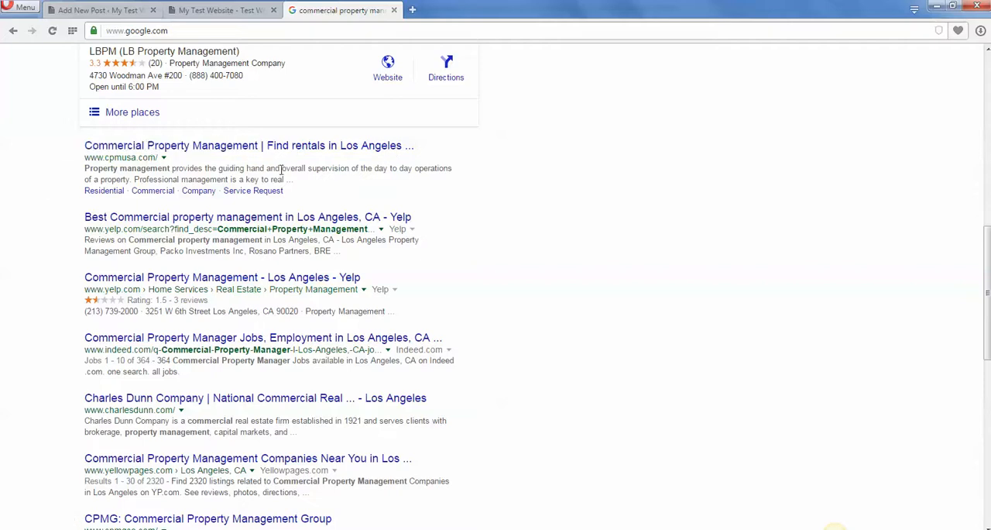
# Go back to the new post and review its Yoast snippet preview against the empty title and article text.
pyautogui.click(235, 12)
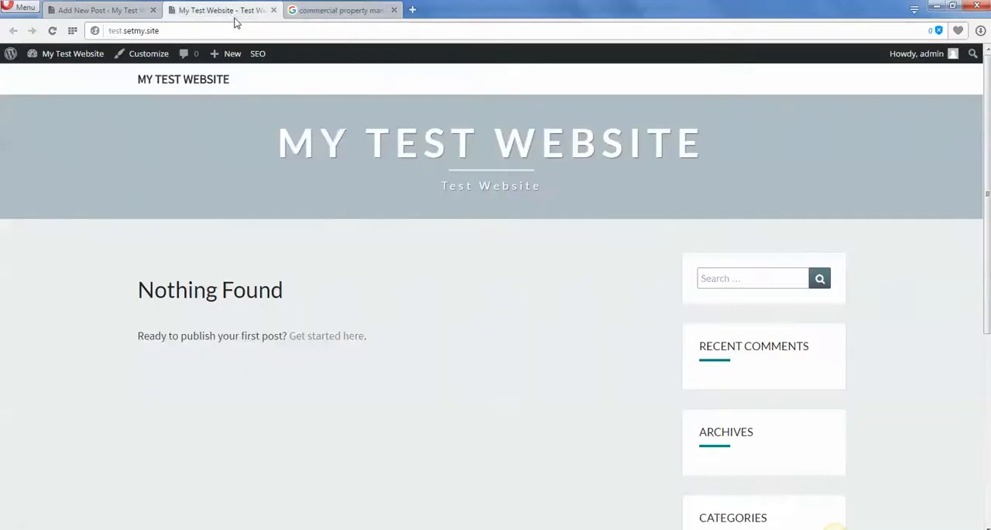
pyautogui.click(91, 10)
pyautogui.scroll(-15, 897, 379)
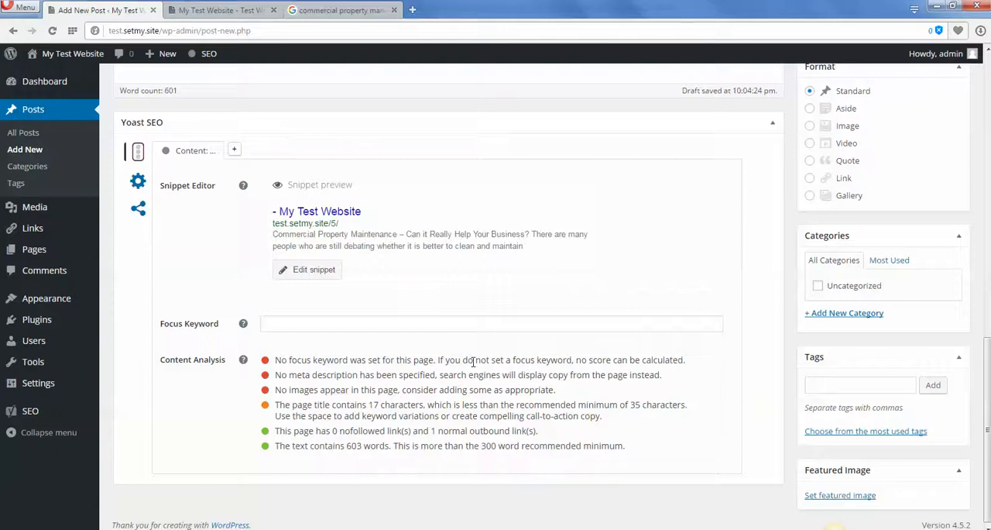
pyautogui.scroll(10, 471, 360)
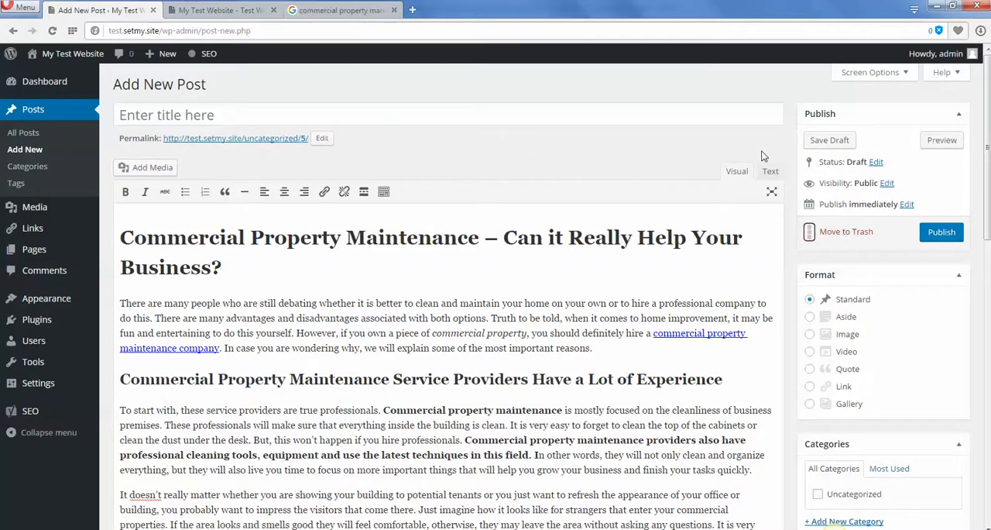
pyautogui.scroll(-10, 772, 289)
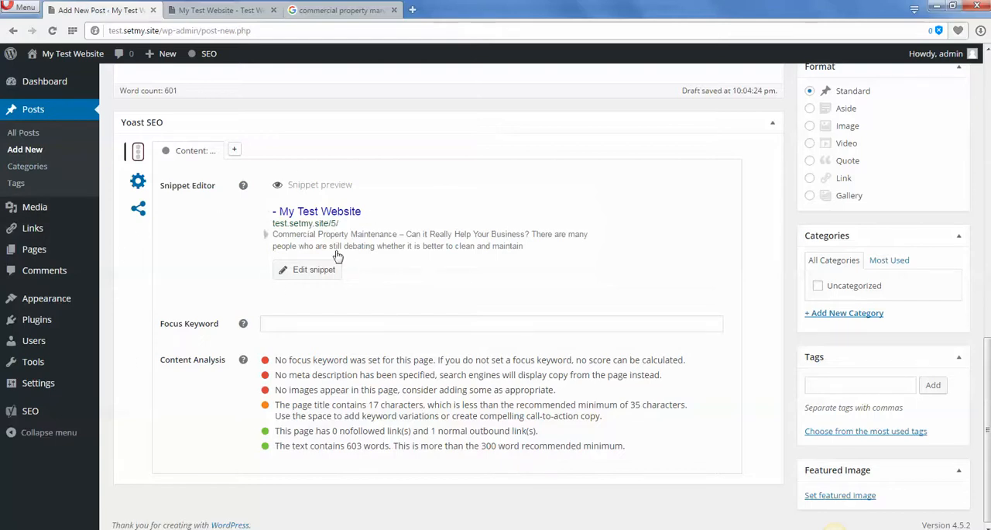
# Copy "Commercial Property Maintenance" from the article's main heading and paste it as the Yoast focus keyword.
pyautogui.scroll(9, 630, 170)
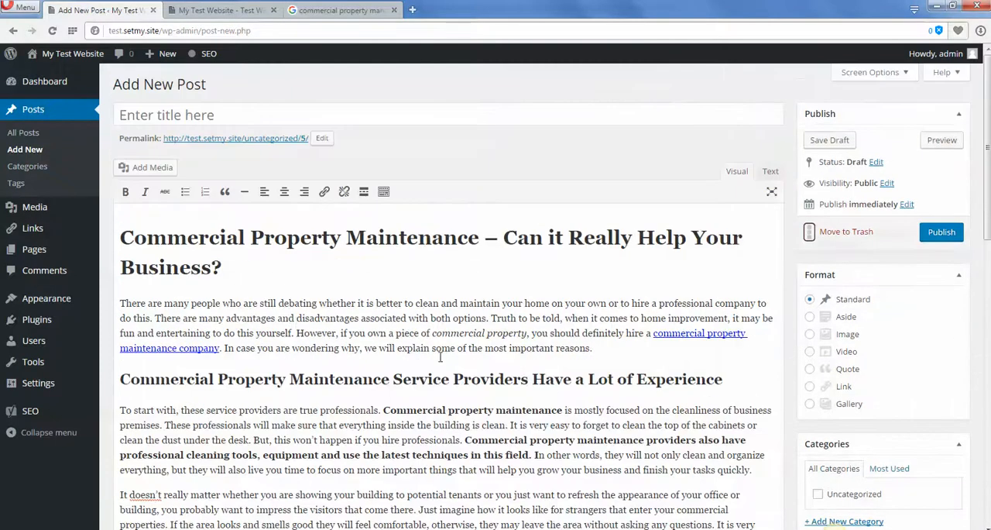
pyautogui.moveTo(230, 303); pyautogui.dragTo(158, 268)
pyautogui.moveTo(123, 237); pyautogui.dragTo(482, 225)
pyautogui.hotkey('ctrl', 'c')
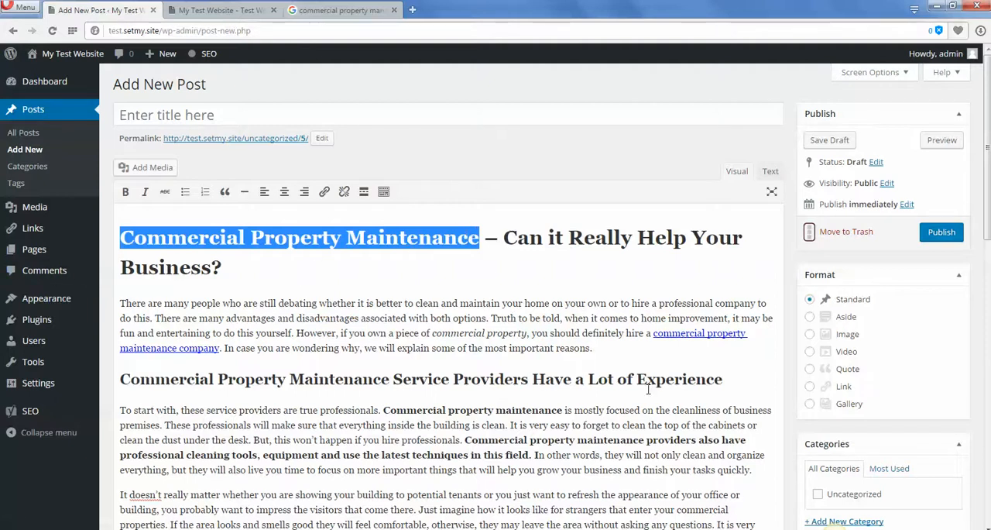
pyautogui.click(563, 321)
pyautogui.scroll(-8, 562, 321)
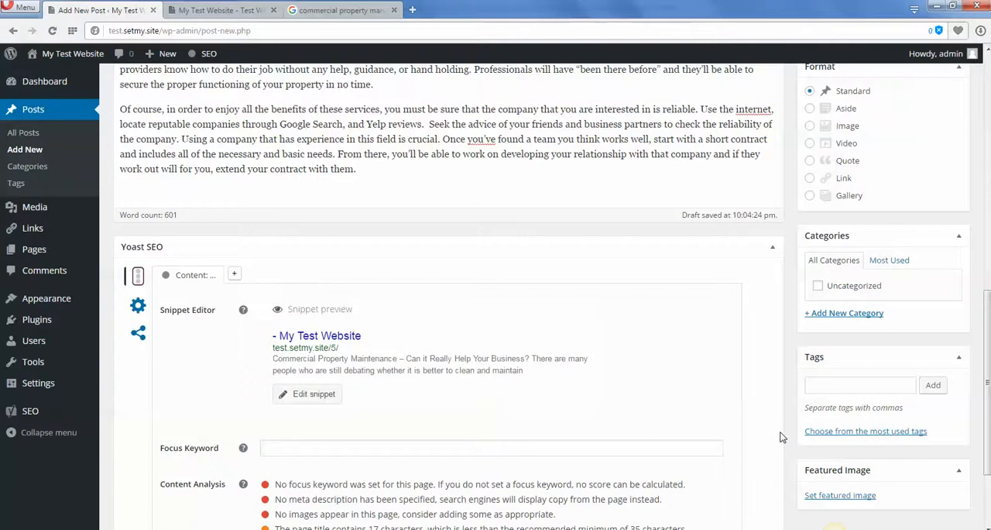
pyautogui.scroll(-2, 781, 437)
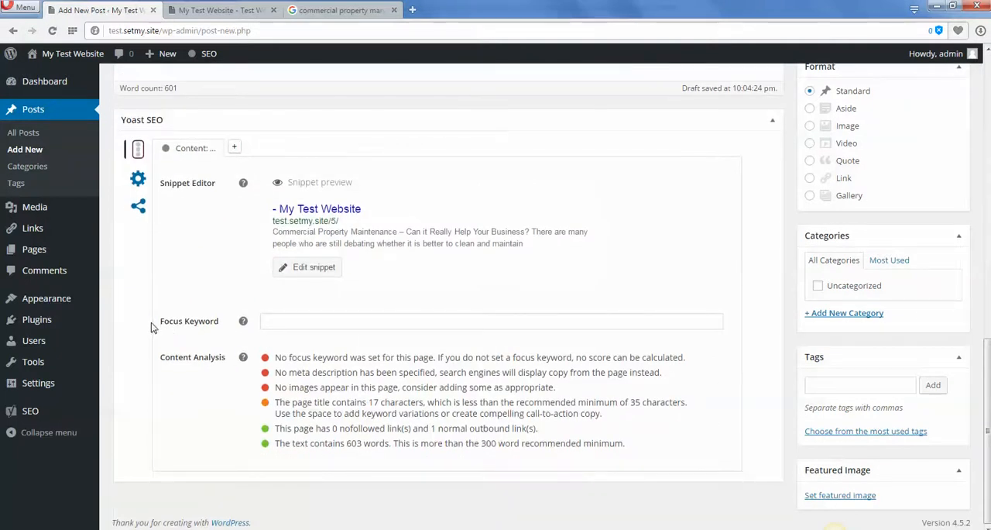
pyautogui.click(319, 325)
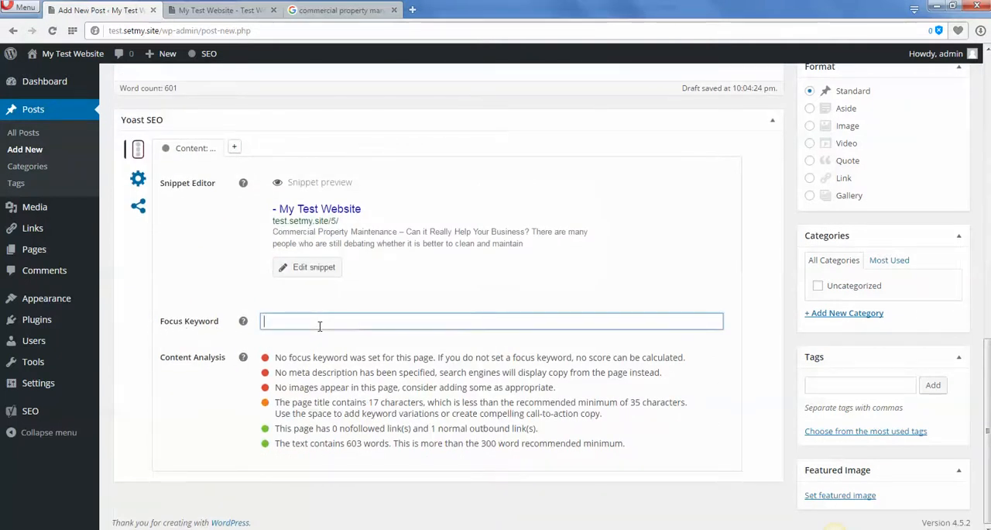
pyautogui.hotkey('ctrl', 'v')
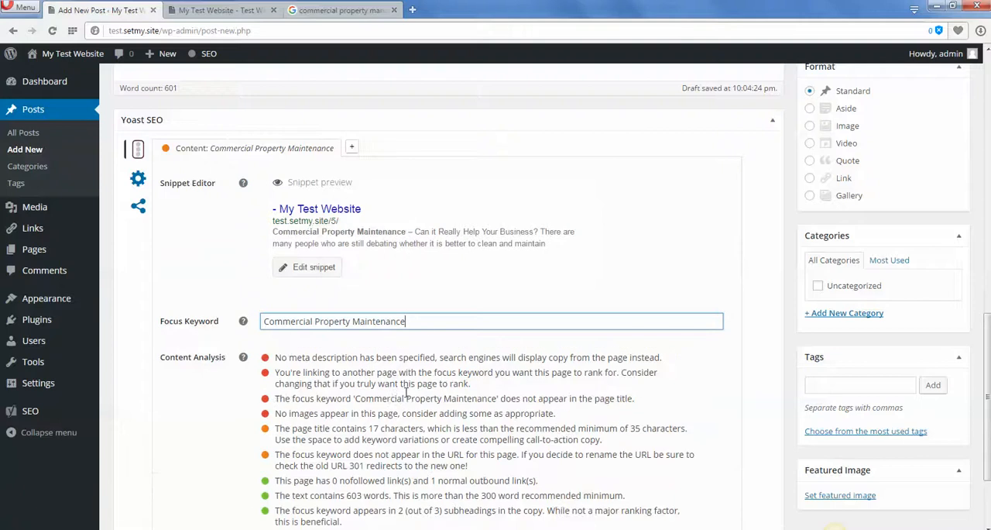
# Review the full Yoast content analysis list for the focus keyword "Commercial Property Maintenance".
pyautogui.scroll(-1, 405, 393)
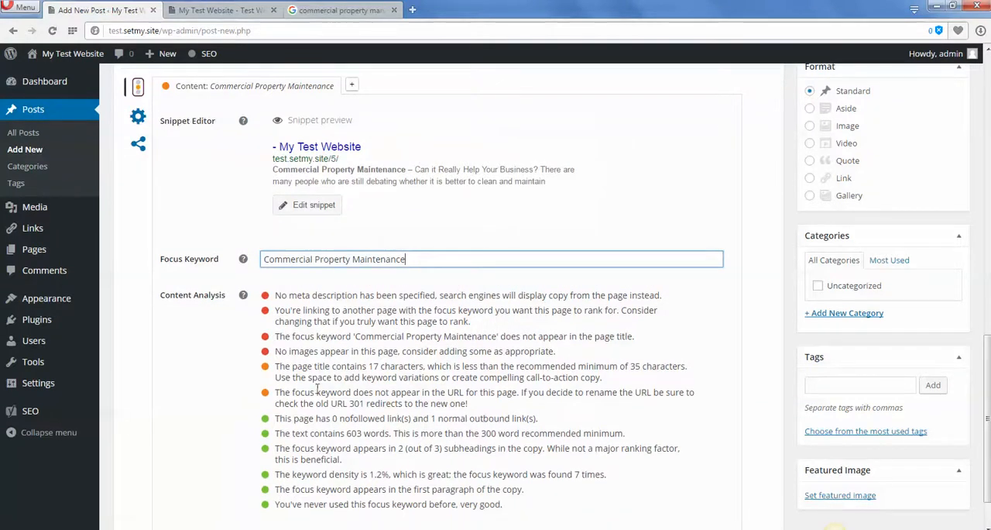
pyautogui.scroll(-1, 256, 313)
pyautogui.moveTo(274, 234); pyautogui.dragTo(602, 454)
pyautogui.scroll(1, 428, 328)
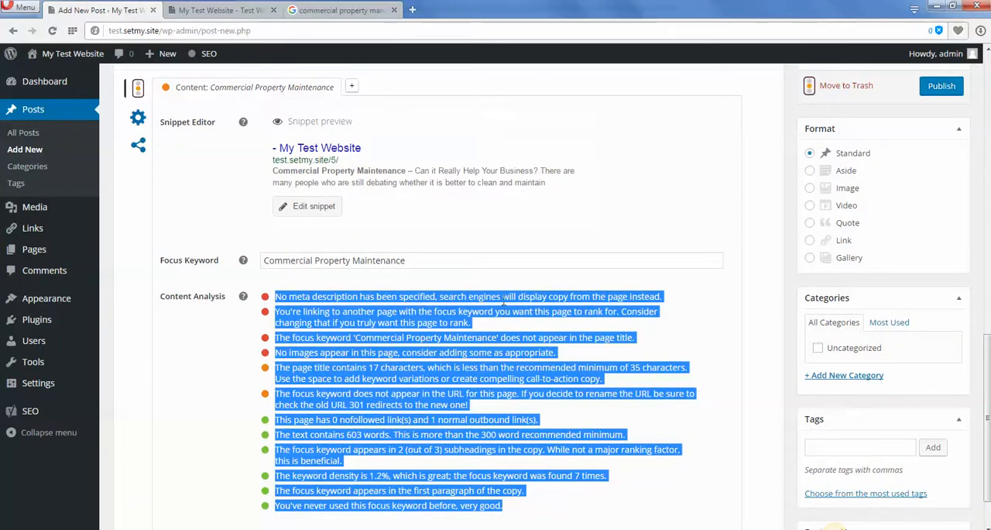
pyautogui.click(492, 261)
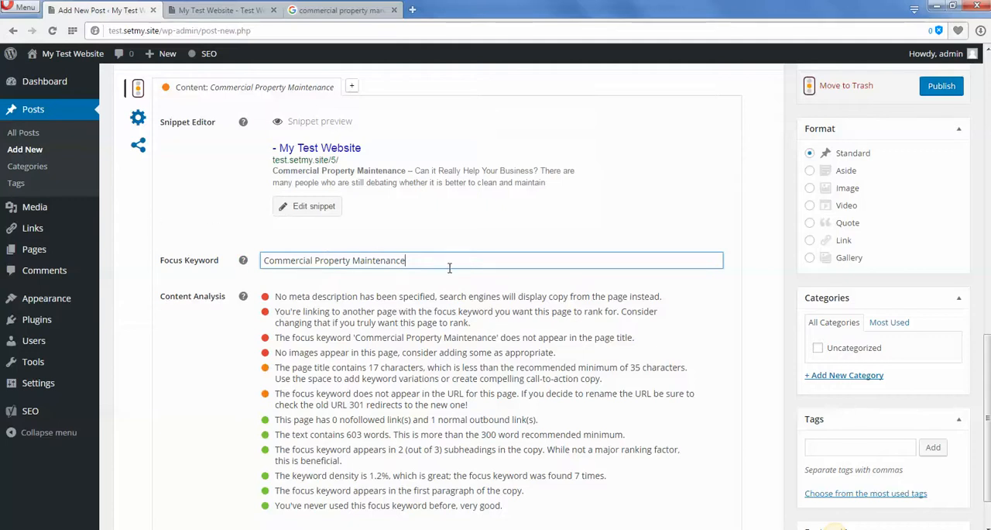
pyautogui.moveTo(428, 260); pyautogui.dragTo(256, 267)
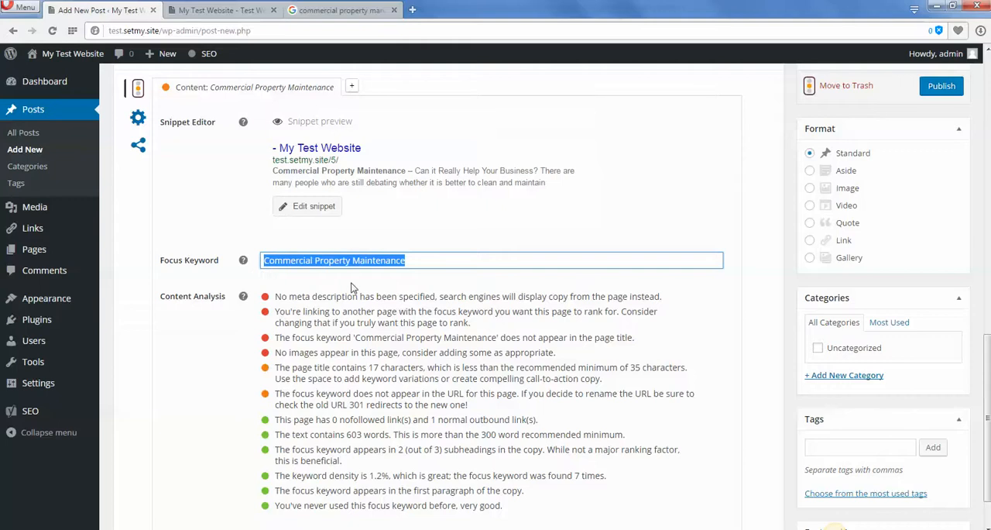
pyautogui.click(440, 260)
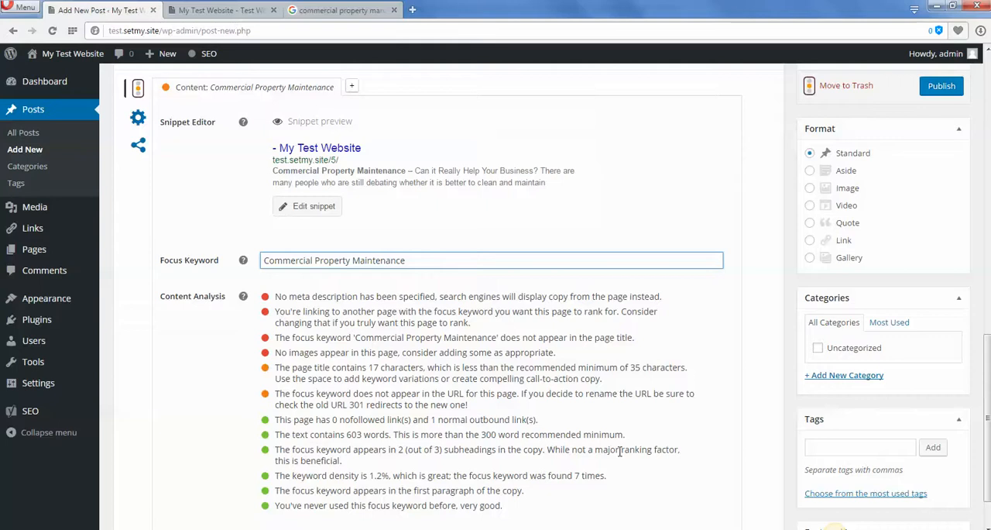
# Replace the focus keyword with the unrelated phrase "School busses" to test the content analysis.
pyautogui.moveTo(429, 261); pyautogui.dragTo(251, 271)
pyautogui.click(450, 261)
pyautogui.moveTo(437, 261); pyautogui.dragTo(246, 263)
pyautogui.hotkey('ctrl', 'c')
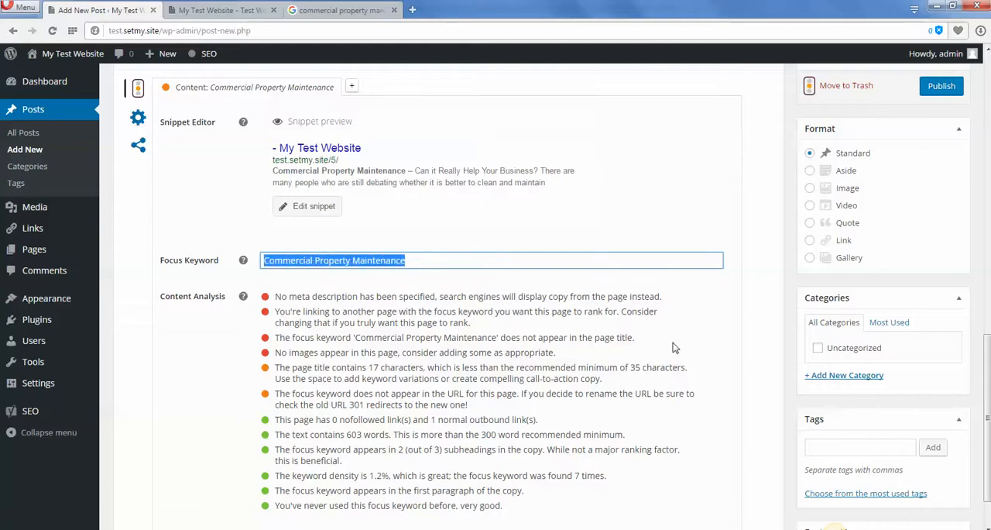
pyautogui.write('School buss')
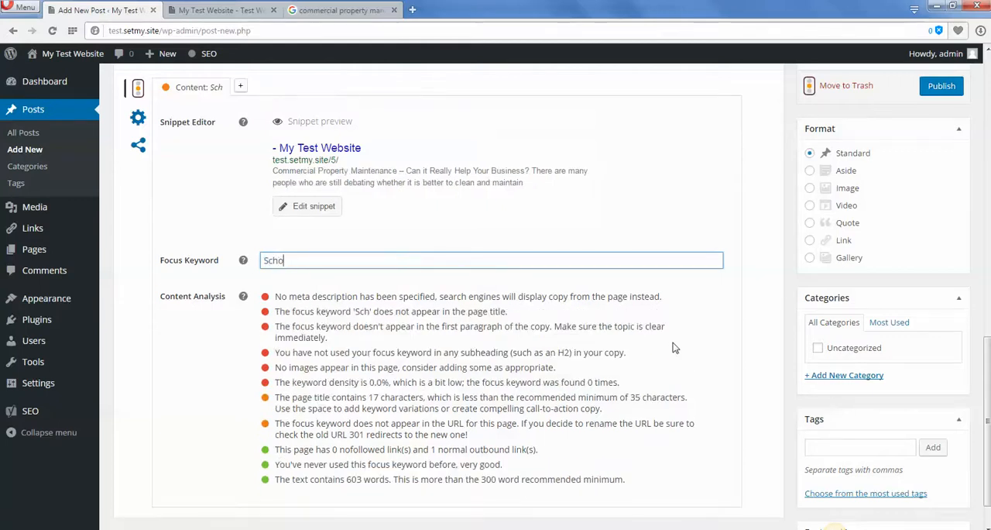
pyautogui.write('es')
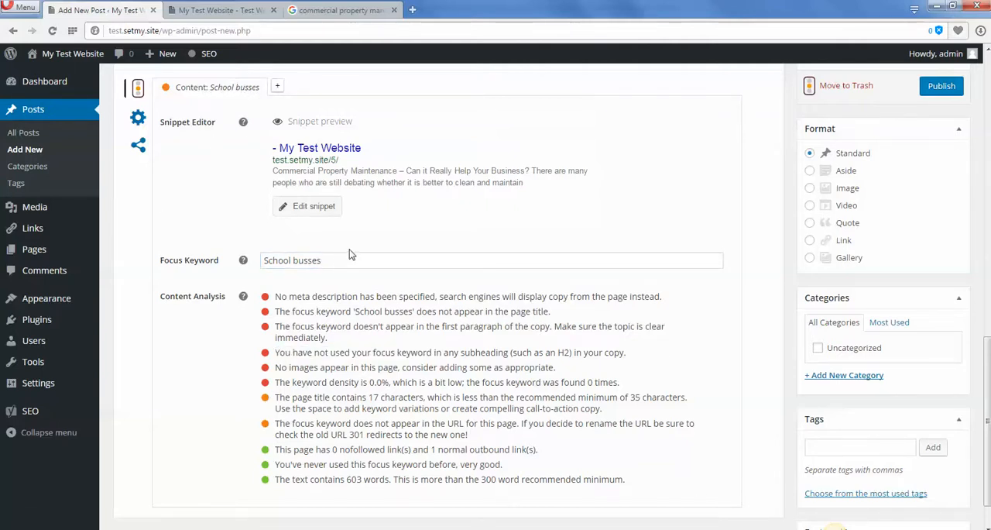
# Clear the test phrase and paste "Commercial Property Maintenance" back in as the focus keyword.
pyautogui.click(329, 262)
pyautogui.moveTo(329, 262); pyautogui.dragTo(237, 265)
pyautogui.press('BackSpace')
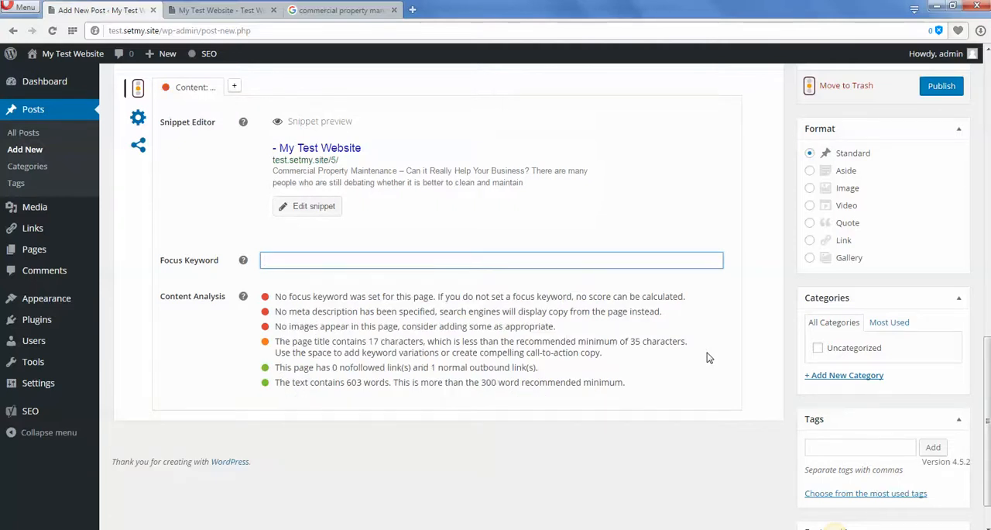
pyautogui.scroll(5, 775, 429)
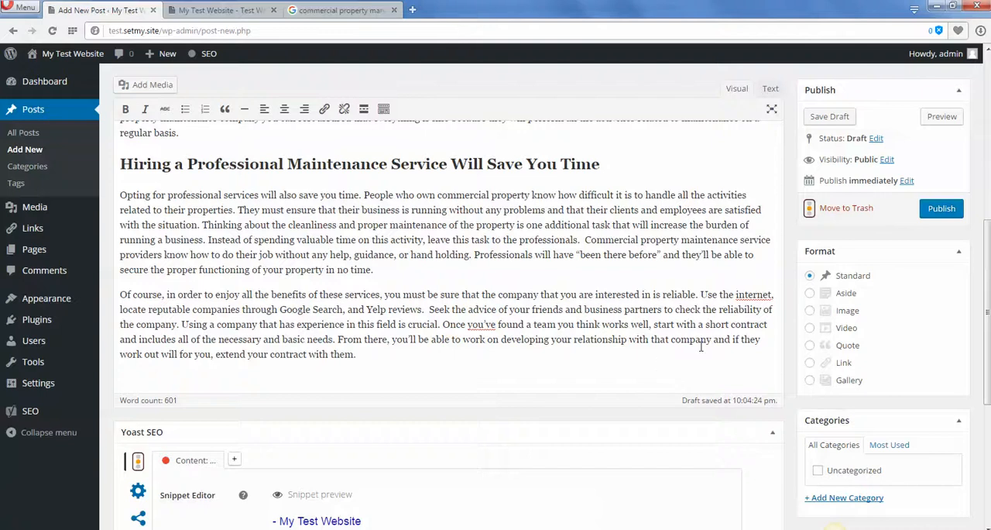
pyautogui.scroll(-5, 701, 347)
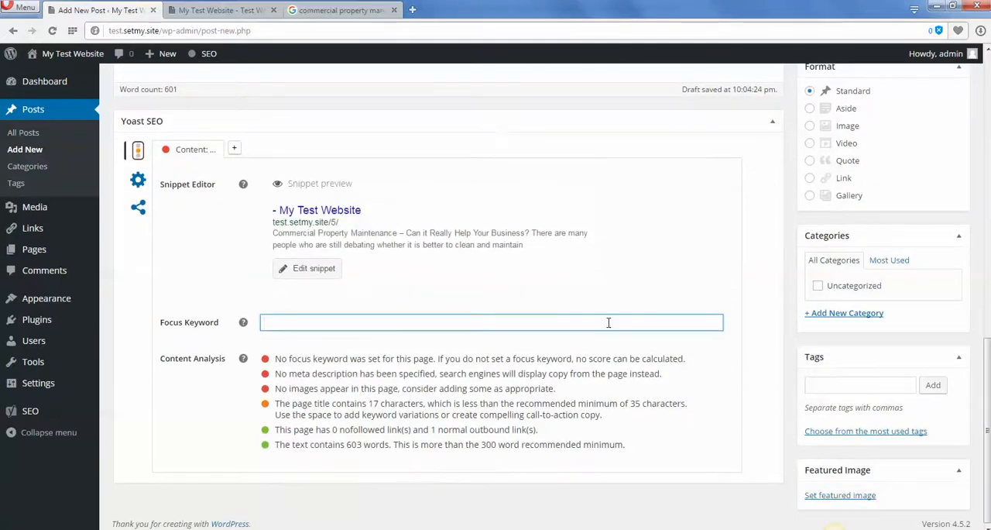
pyautogui.rightClick(307, 322)
pyautogui.click(343, 389)
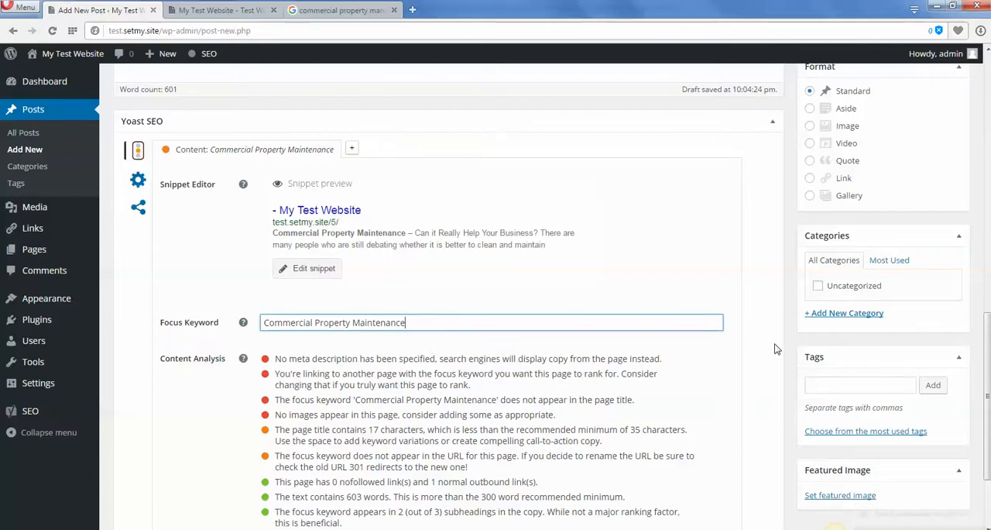
# Examine the first content analysis item, about the meta description, together with the snippet preview.
pyautogui.scroll(-1, 772, 349)
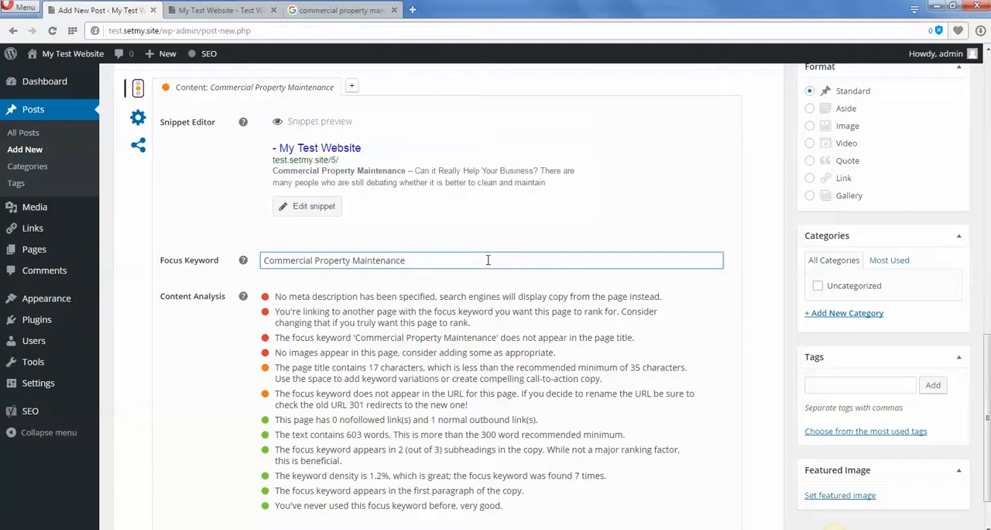
pyautogui.click(275, 301)
pyautogui.moveTo(275, 300); pyautogui.dragTo(297, 299)
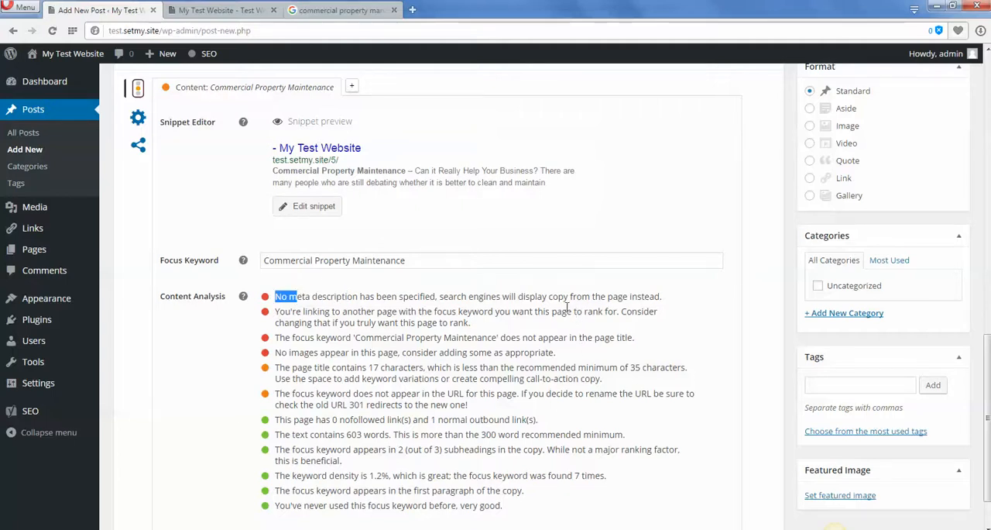
pyautogui.click(375, 323)
pyautogui.moveTo(276, 296); pyautogui.dragTo(571, 294)
pyautogui.click(610, 291)
pyautogui.moveTo(275, 296); pyautogui.dragTo(670, 299)
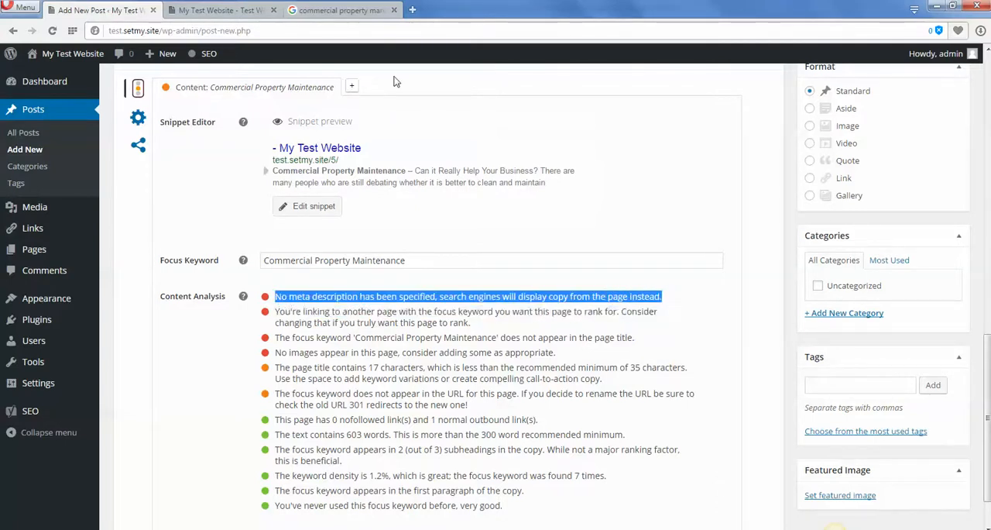
pyautogui.click(450, 375)
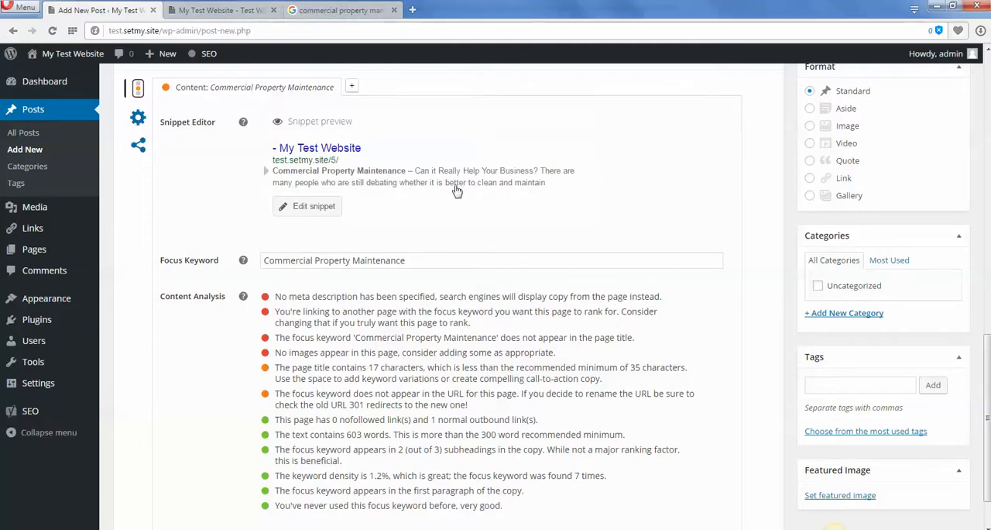
# Open the snippet for editing and paste "Commercial Property Maintenance" as the start of the meta description.
pyautogui.click(320, 210)
pyautogui.scroll(-1, 347, 279)
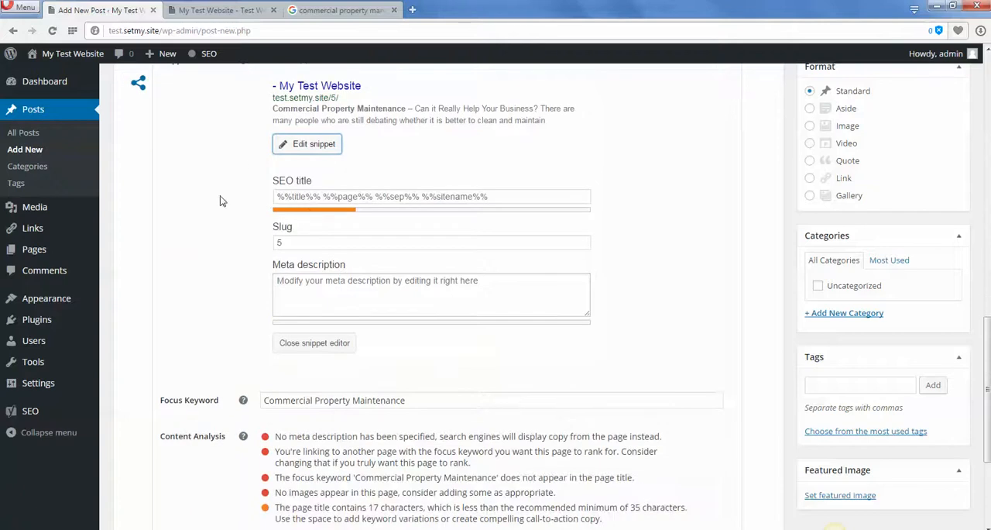
pyautogui.moveTo(273, 181); pyautogui.dragTo(313, 181)
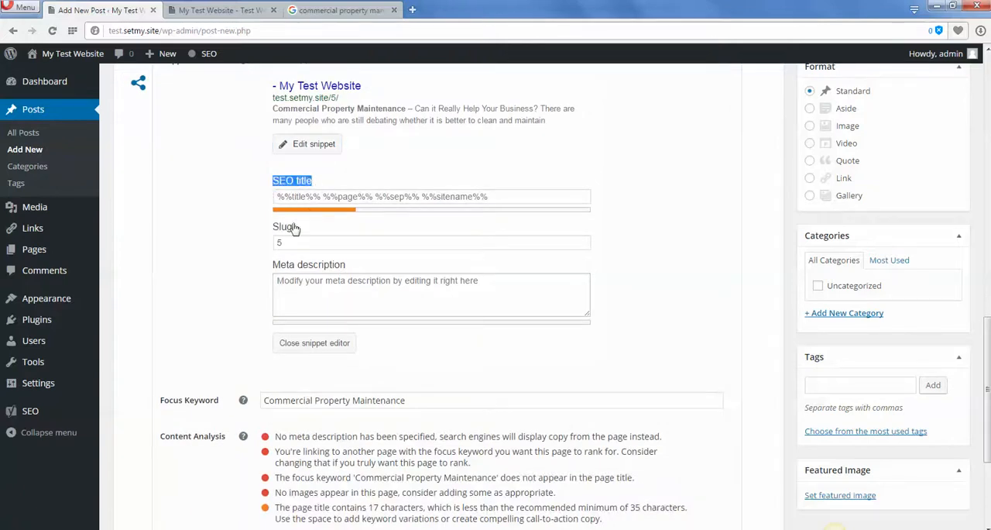
pyautogui.moveTo(273, 265); pyautogui.dragTo(400, 290)
pyautogui.click(401, 290)
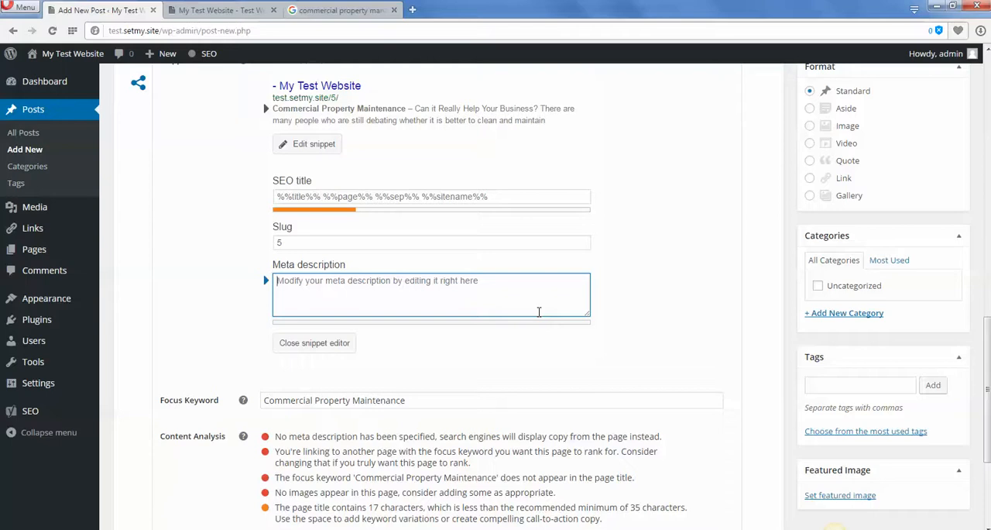
pyautogui.scroll(-1, 634, 333)
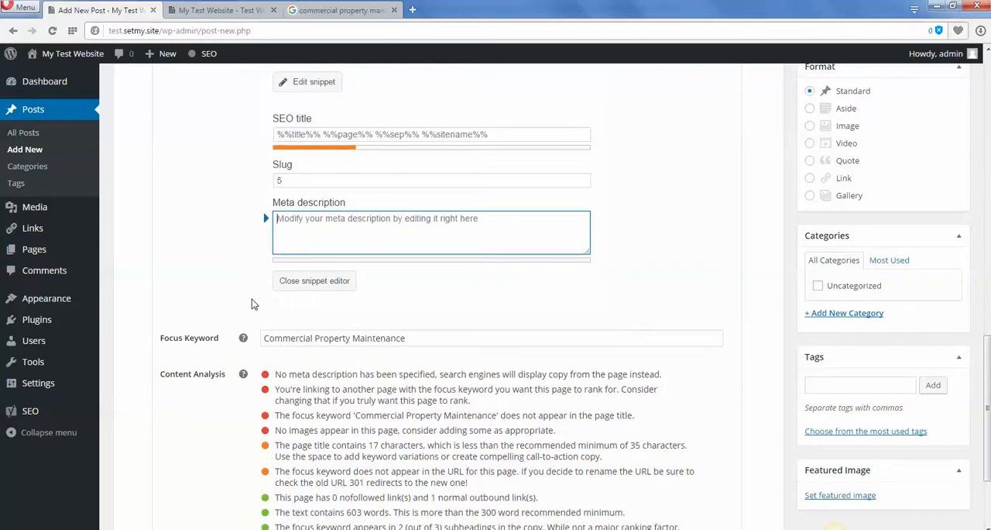
pyautogui.rightClick(326, 224)
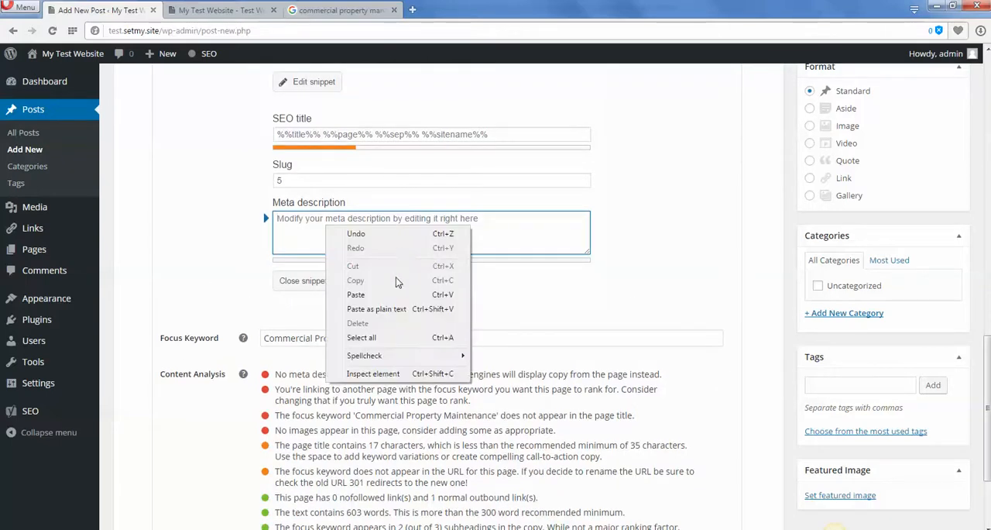
pyautogui.click(379, 293)
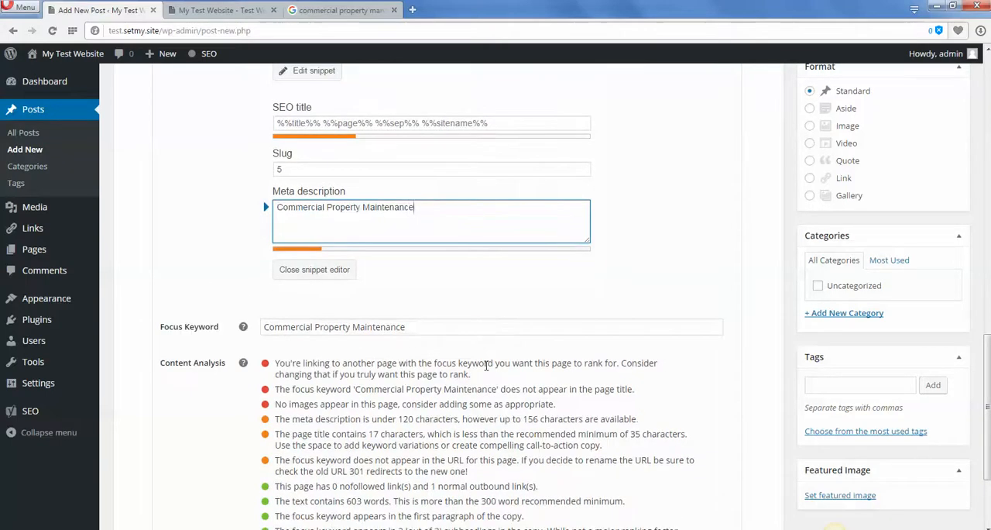
# Extend the meta description to read "Commercial Property Maintenance by Test Co is the best in Los Angeles, guaranteed.".
pyautogui.moveTo(442, 209); pyautogui.dragTo(271, 203)
pyautogui.click(434, 211)
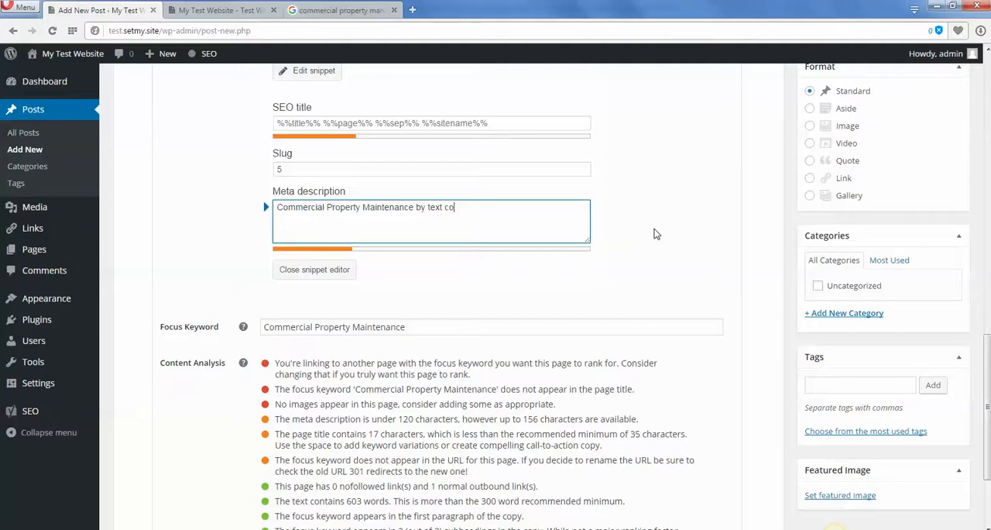
pyautogui.press('BackSpace')
pyautogui.press('BackSpace')
pyautogui.press('BackSpace')
pyautogui.press('BackSpace')
pyautogui.write('Test Co is the best in')
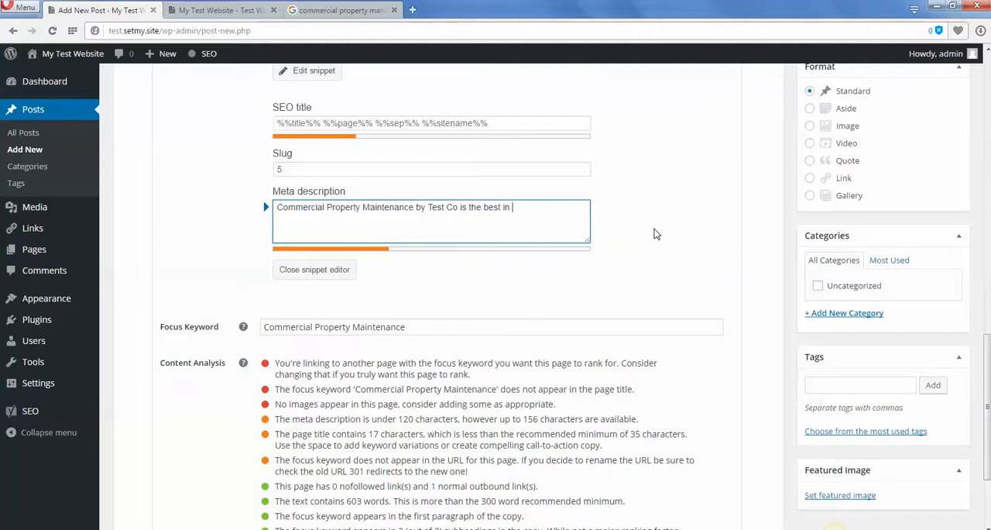
pyautogui.write('s, ')
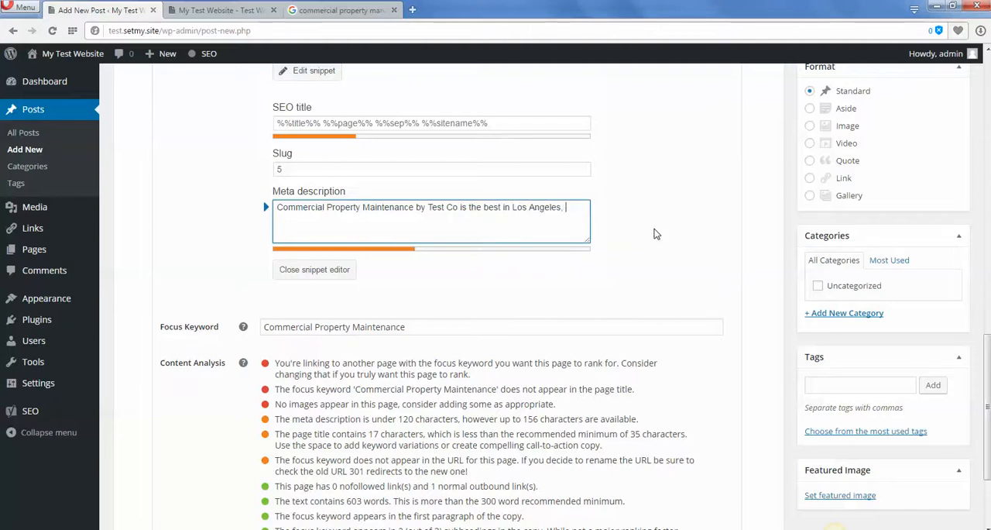
pyautogui.write('guaranteeds')
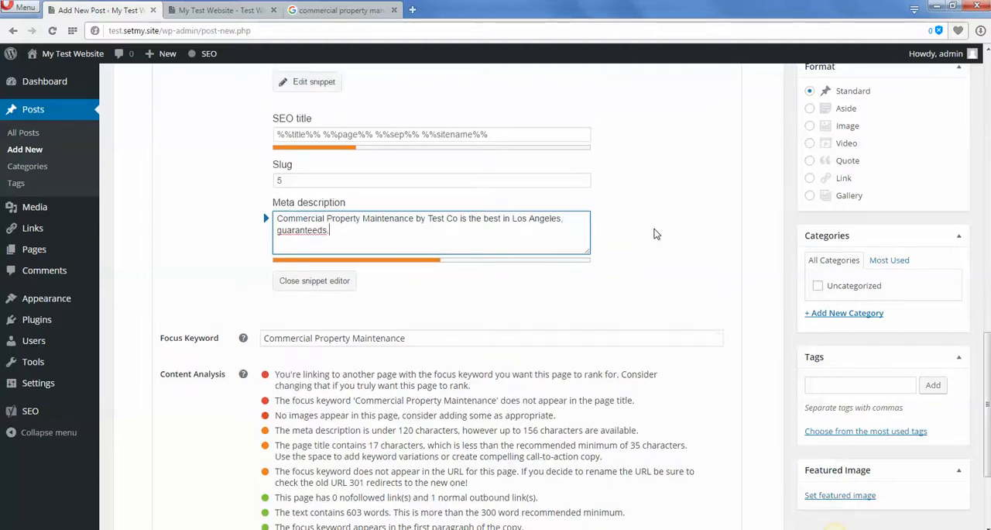
pyautogui.write('. Bom')
pyautogui.press('BackSpace')
pyautogui.press('BackSpace')
# Add a second sentence to the meta description: "Visit our site today to learn more about our commercial property maintenance.".
pyautogui.write('Visit our site today t')
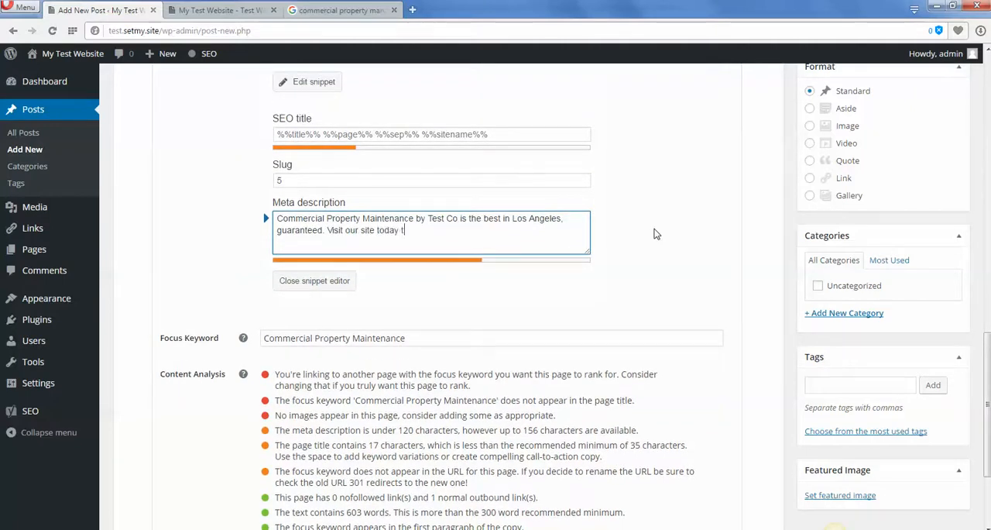
pyautogui.press('BackSpace')
pyautogui.press('BackSpace')
pyautogui.write('more about our')
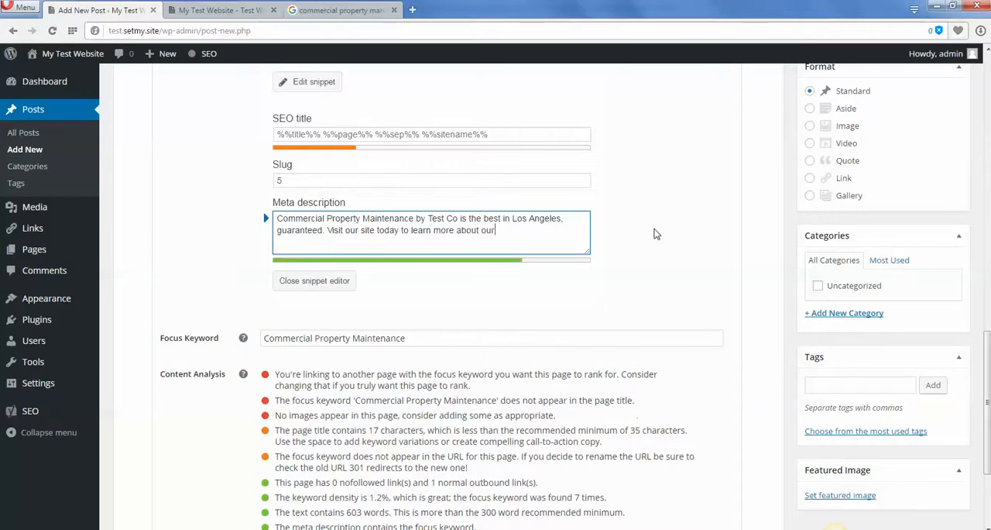
pyautogui.write(' commercial property maintenan')
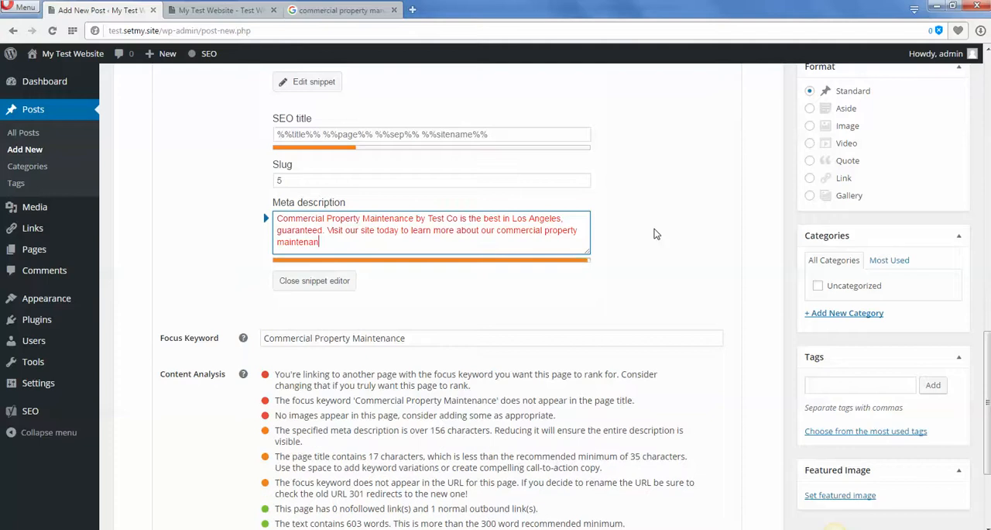
pyautogui.write('ce .')
pyautogui.moveTo(355, 241); pyautogui.dragTo(257, 209)
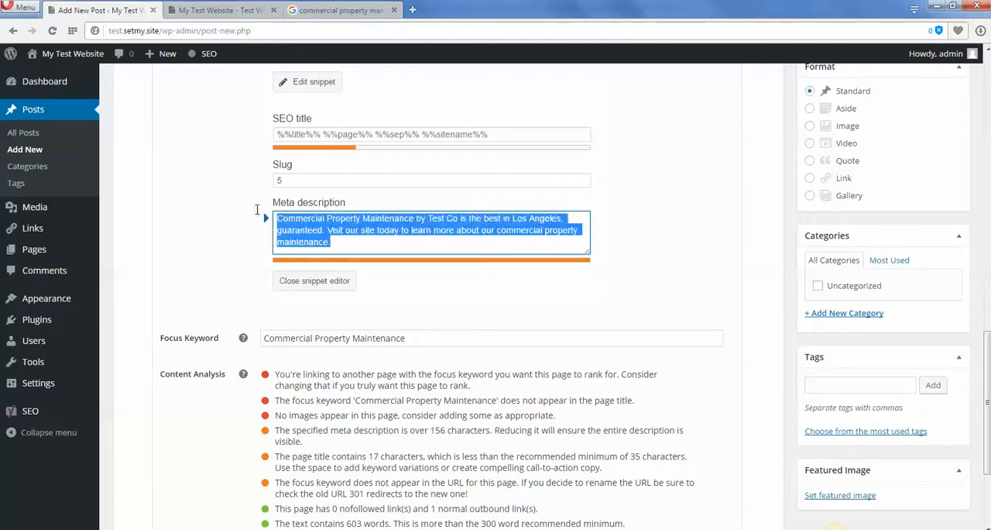
pyautogui.click(462, 238)
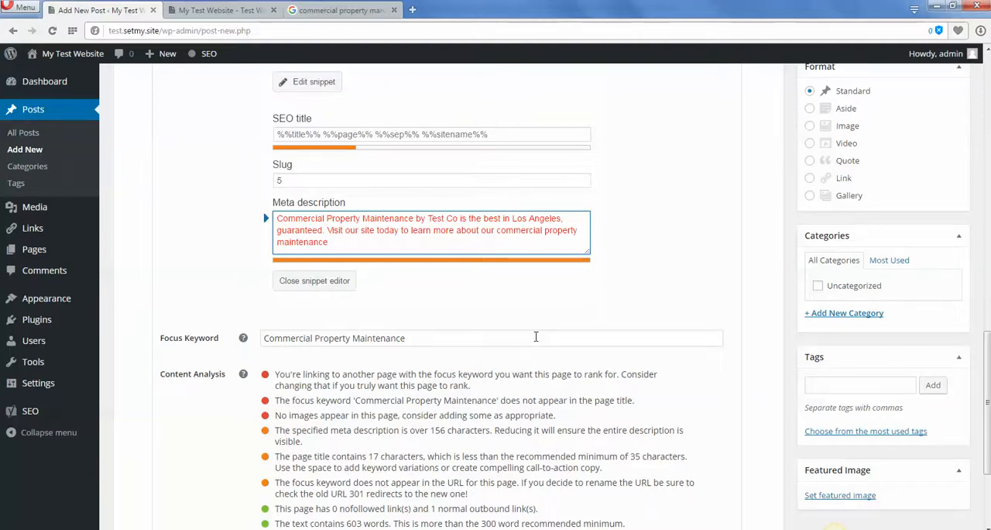
# Shorten the meta description by replacing its last word "maintenance" with "service", keeping the closing full stop.
pyautogui.scroll(3, 535, 336)
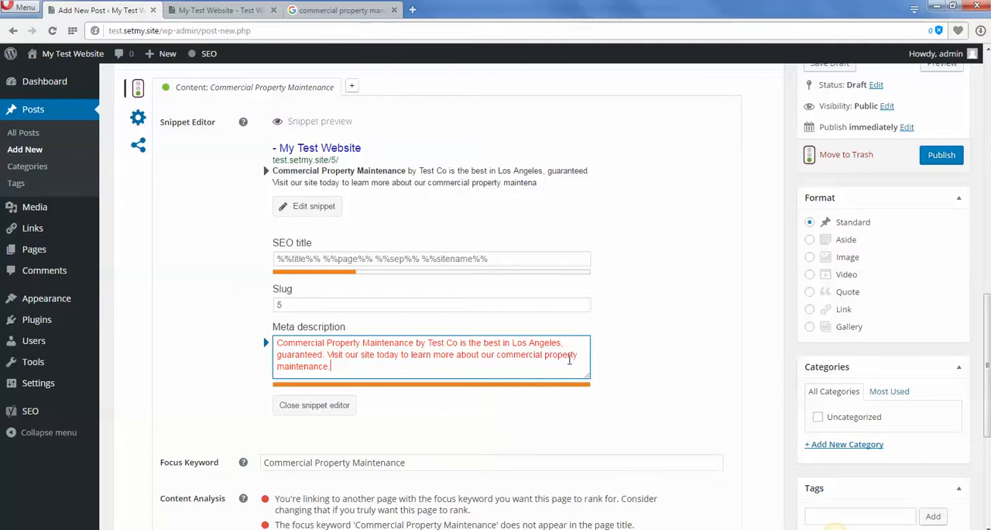
pyautogui.moveTo(343, 365); pyautogui.dragTo(278, 366)
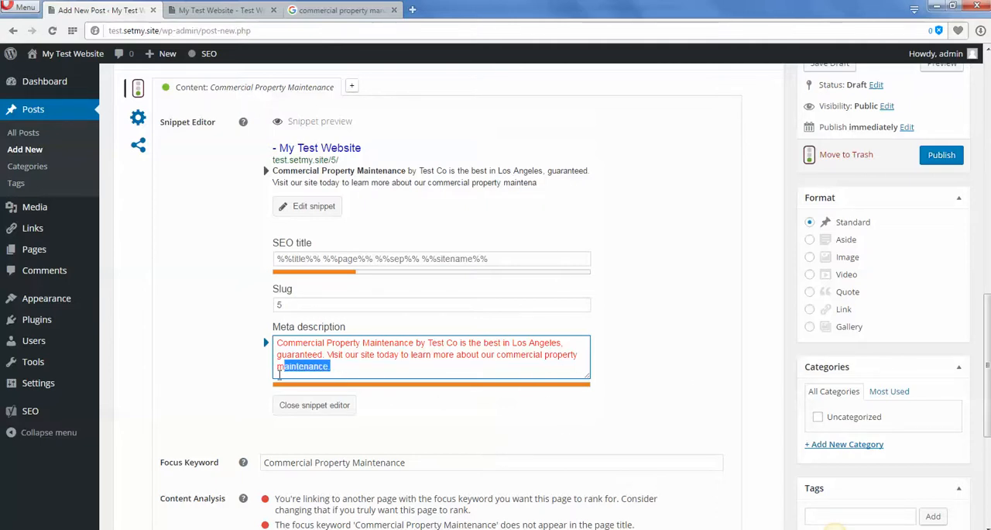
pyautogui.write('service')
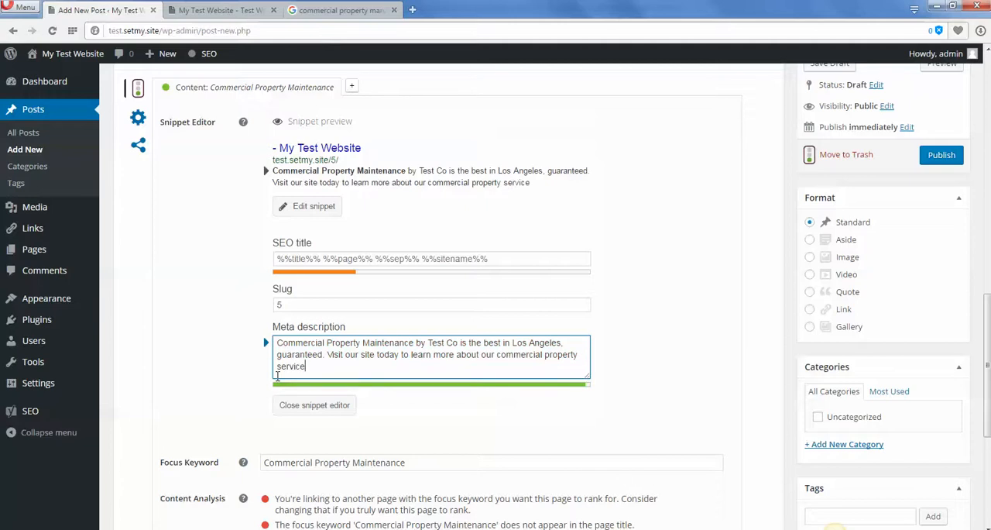
pyautogui.write('.')
pyautogui.moveTo(308, 366); pyautogui.dragTo(263, 350)
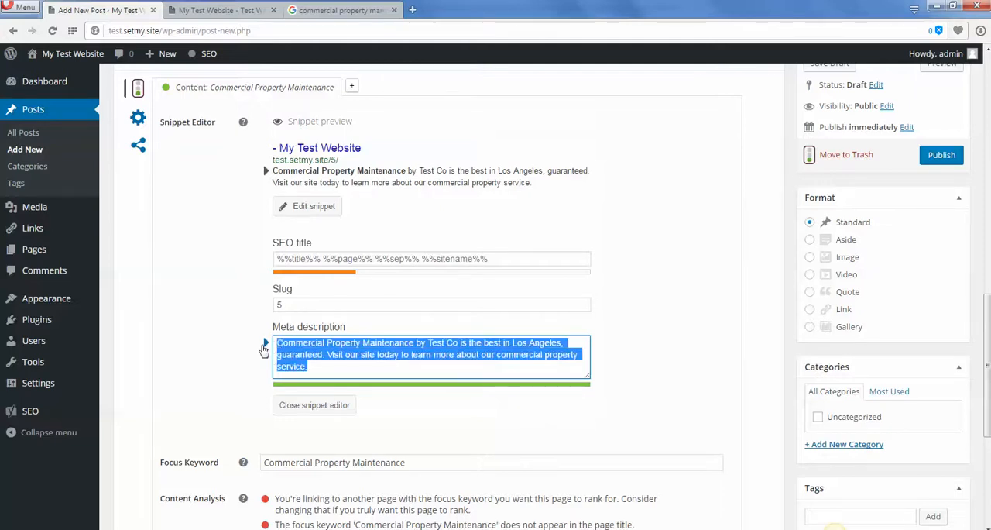
pyautogui.click(672, 373)
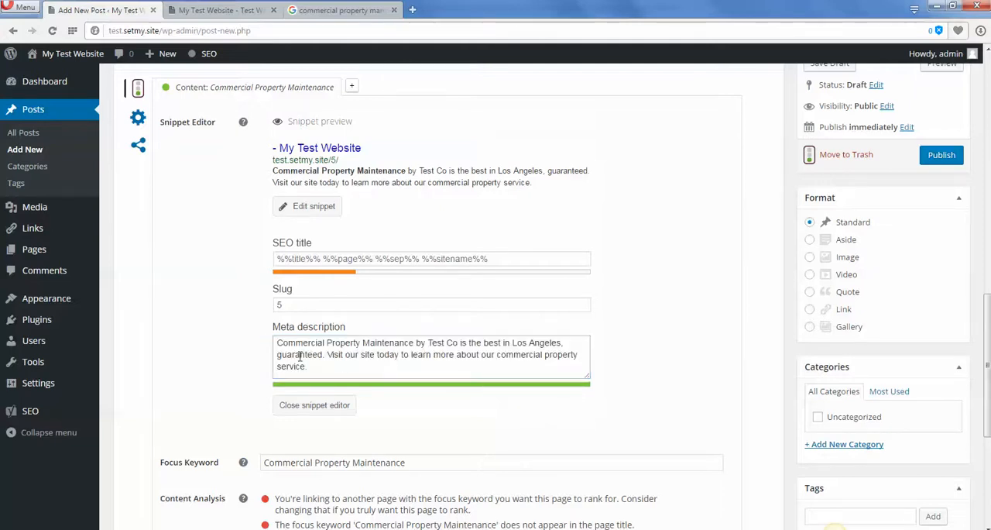
# Examine the content analysis items about the focus keyword in the meta description and in the page title.
pyautogui.moveTo(276, 342); pyautogui.dragTo(436, 344)
pyautogui.hotkey('ctrl', 'c')
pyautogui.scroll(-3, 437, 344)
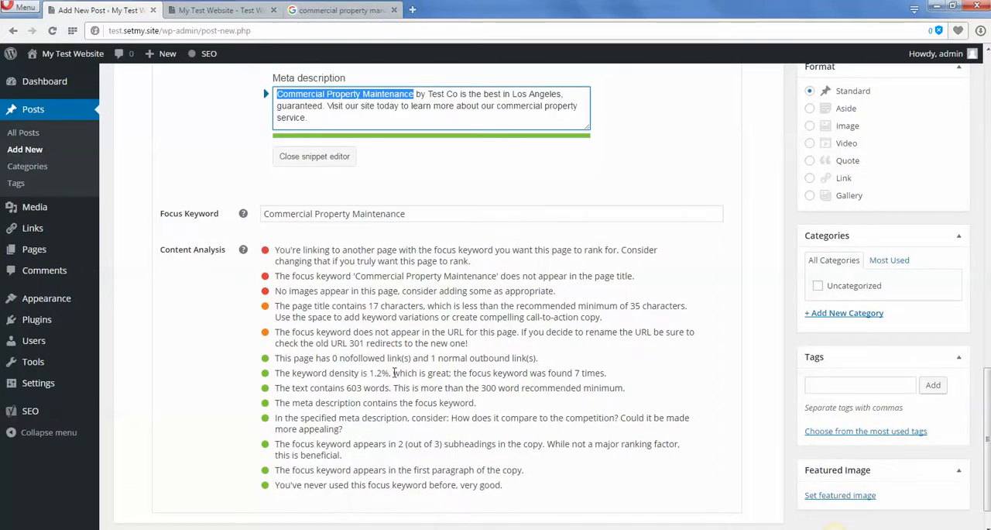
pyautogui.moveTo(276, 403); pyautogui.dragTo(486, 404)
pyautogui.scroll(2, 619, 441)
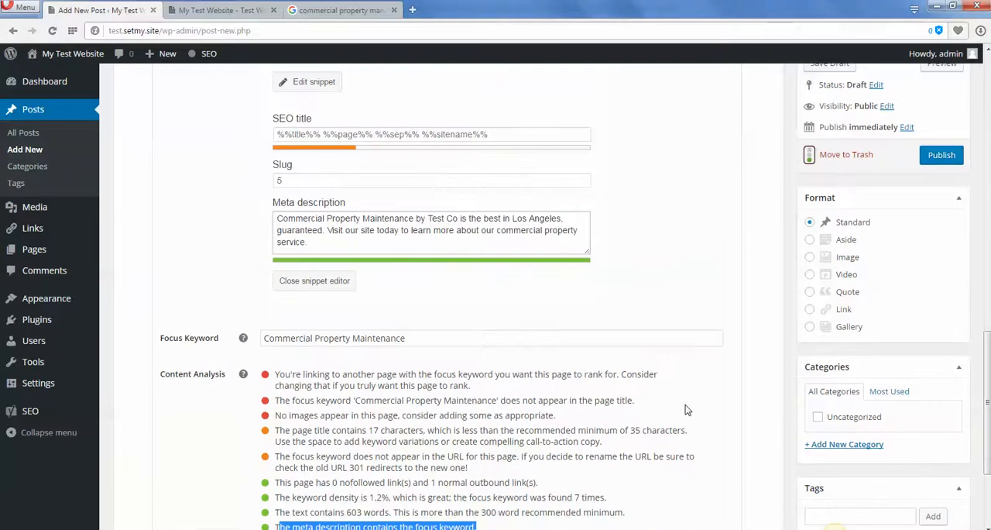
pyautogui.click(406, 399)
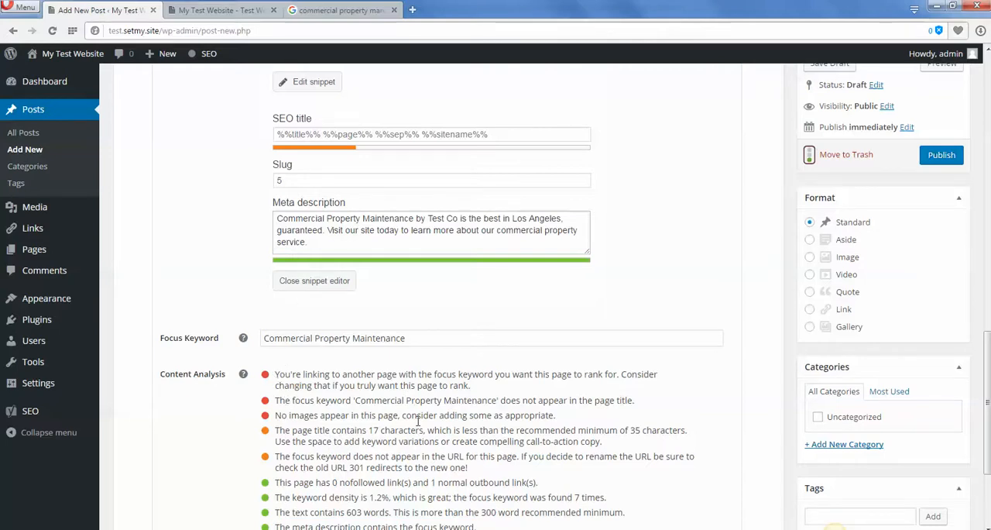
pyautogui.click(373, 134)
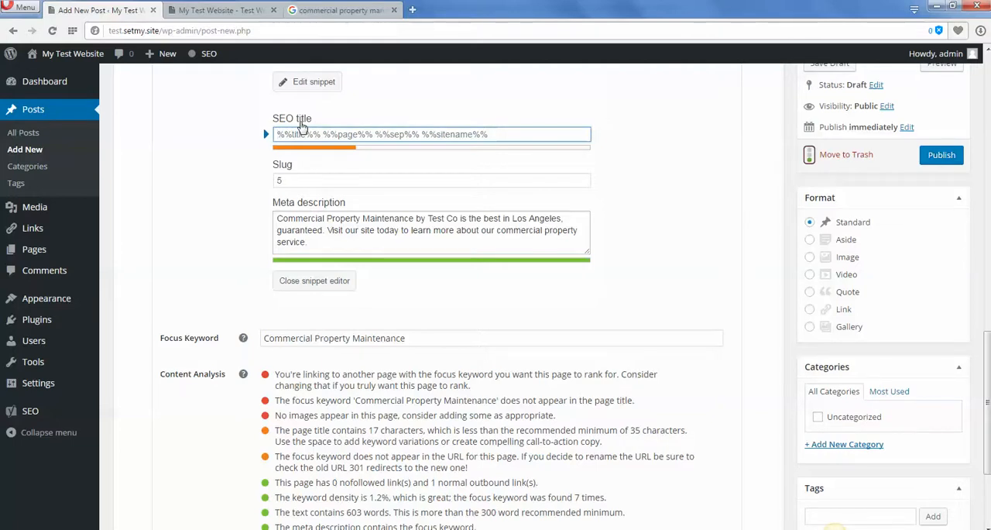
pyautogui.moveTo(291, 400); pyautogui.dragTo(598, 408)
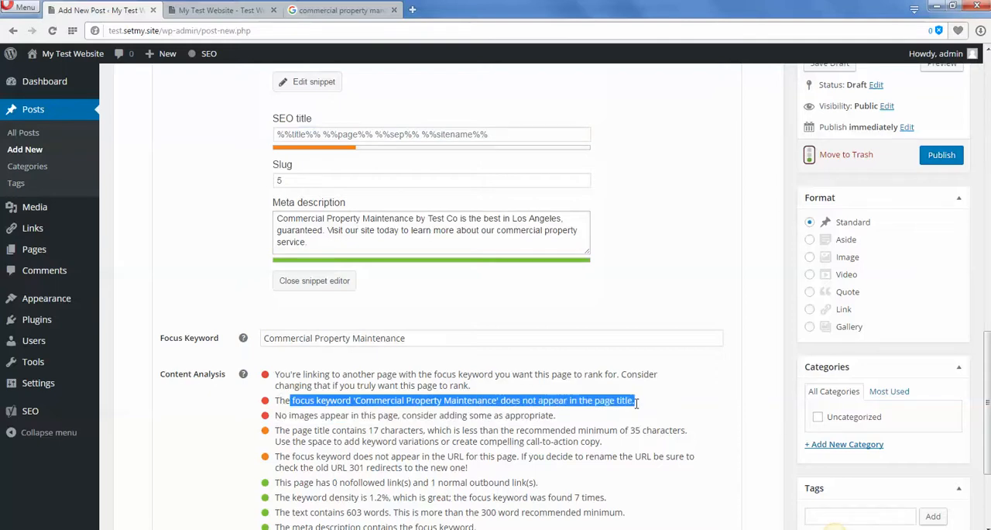
pyautogui.click(339, 383)
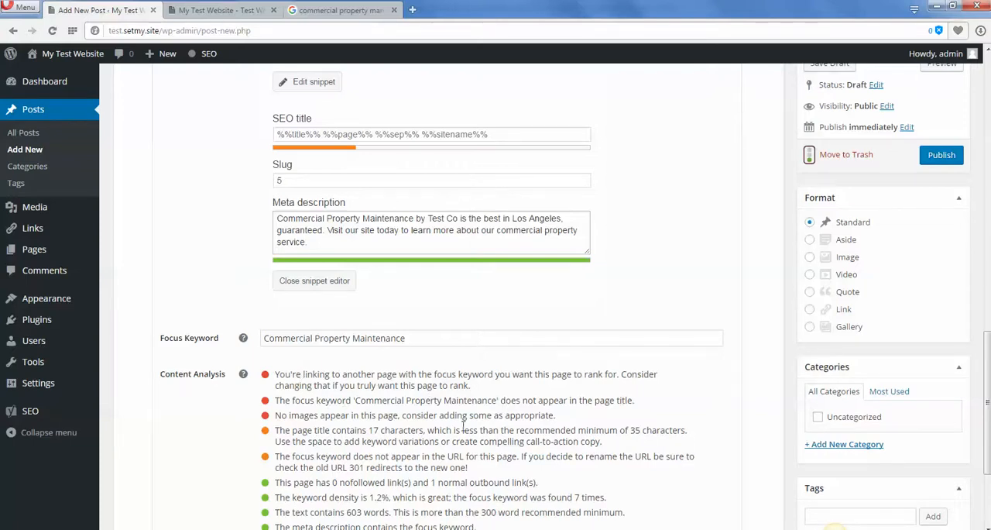
# Paste the focus keyword "Commercial Property Maintenance" as the post title.
pyautogui.scroll(10, 463, 425)
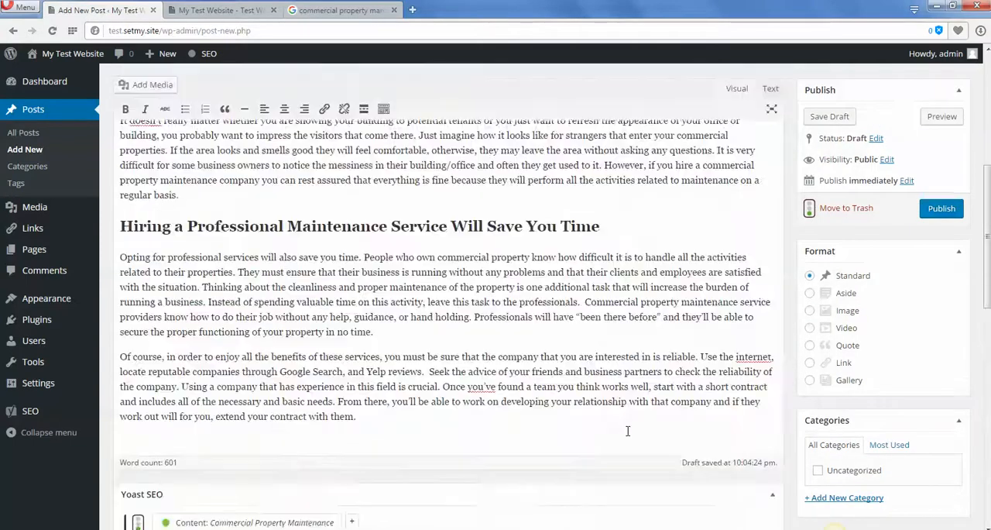
pyautogui.scroll(10, 627, 431)
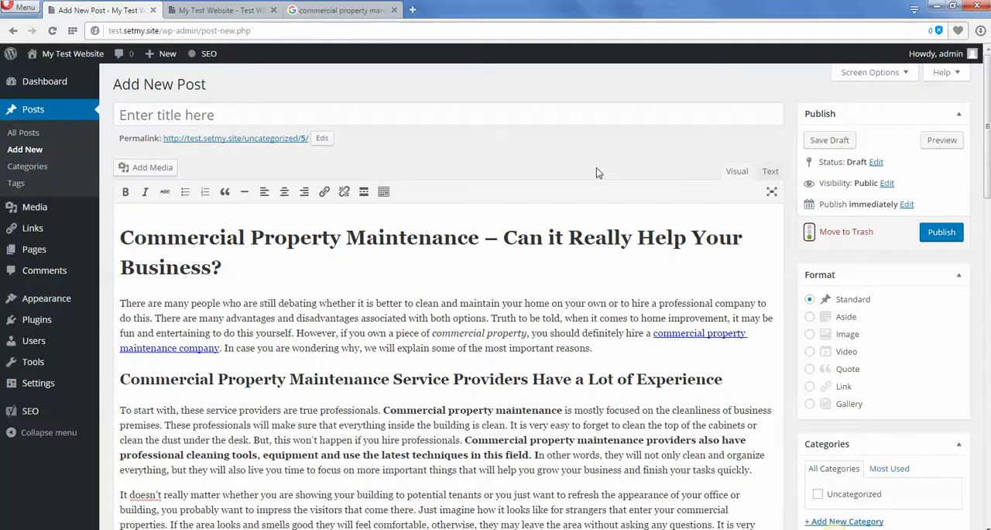
pyautogui.click(140, 109)
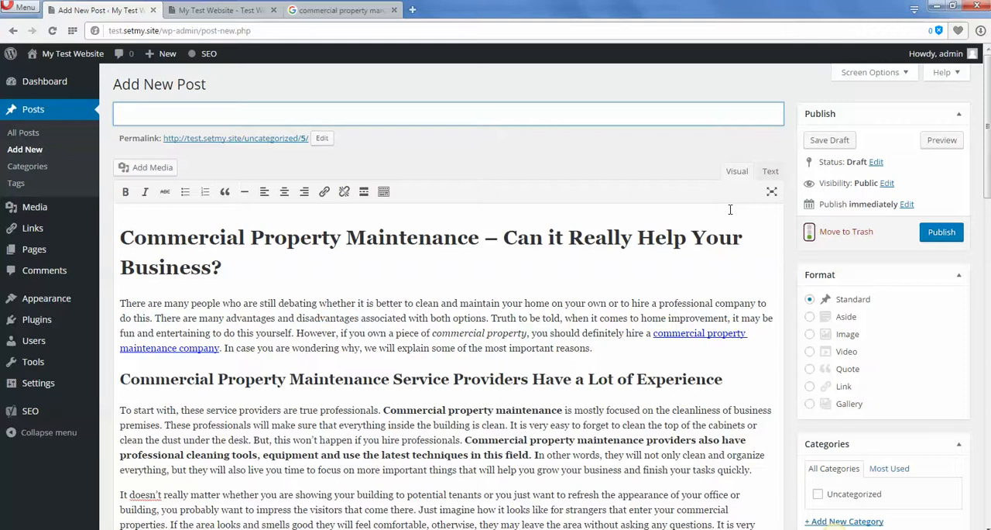
pyautogui.hotkey('ctrl', 'v')
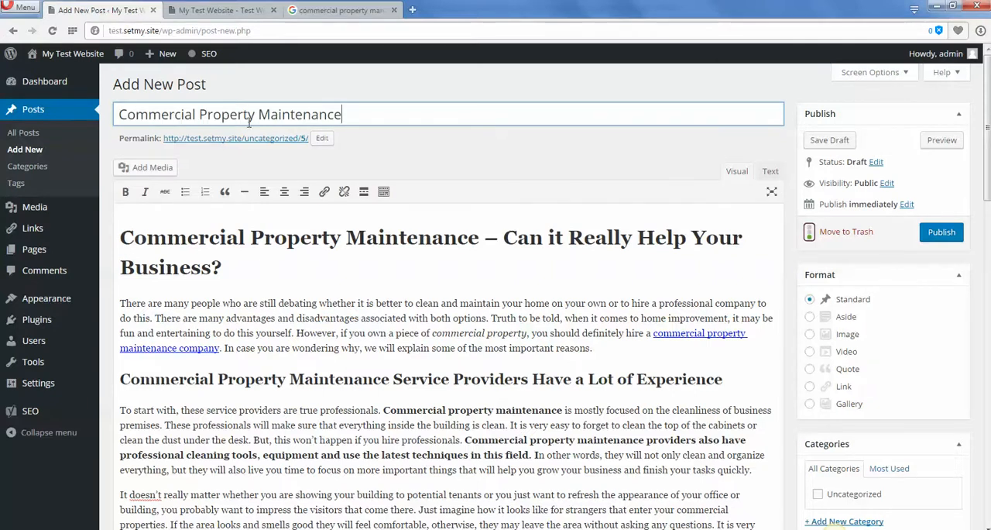
pyautogui.moveTo(376, 115); pyautogui.dragTo(104, 161)
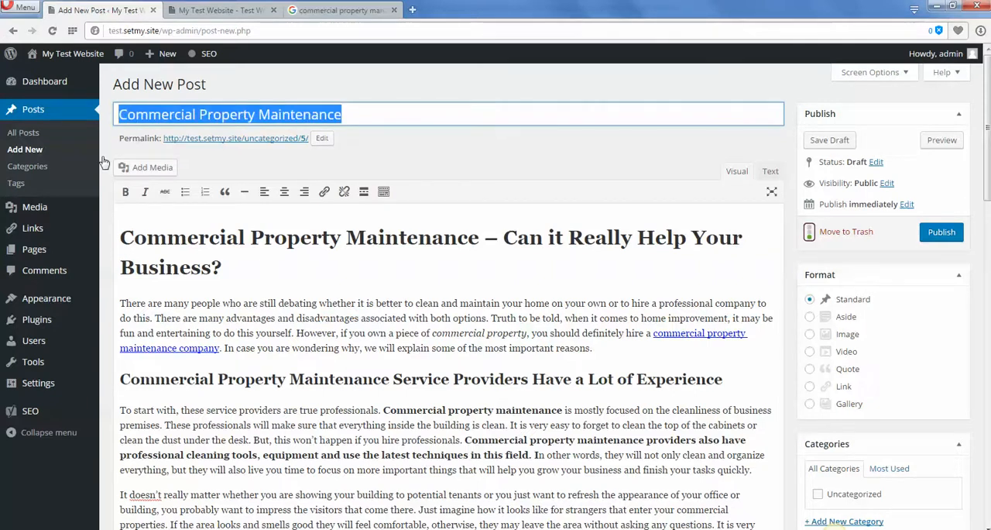
pyautogui.click(351, 115)
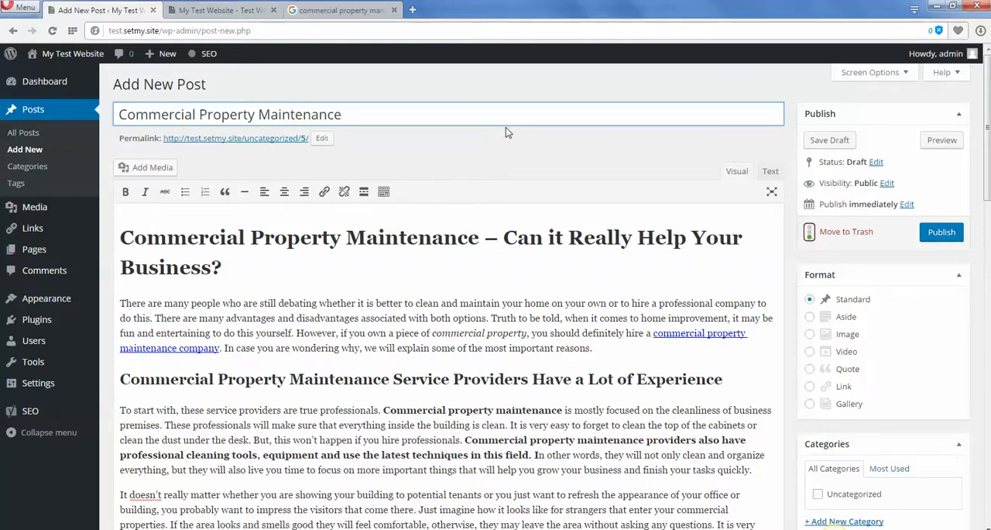
# Extend the post title to read "Commercial Property Maintenance Services by Test Co".
pyautogui.write('Services by')
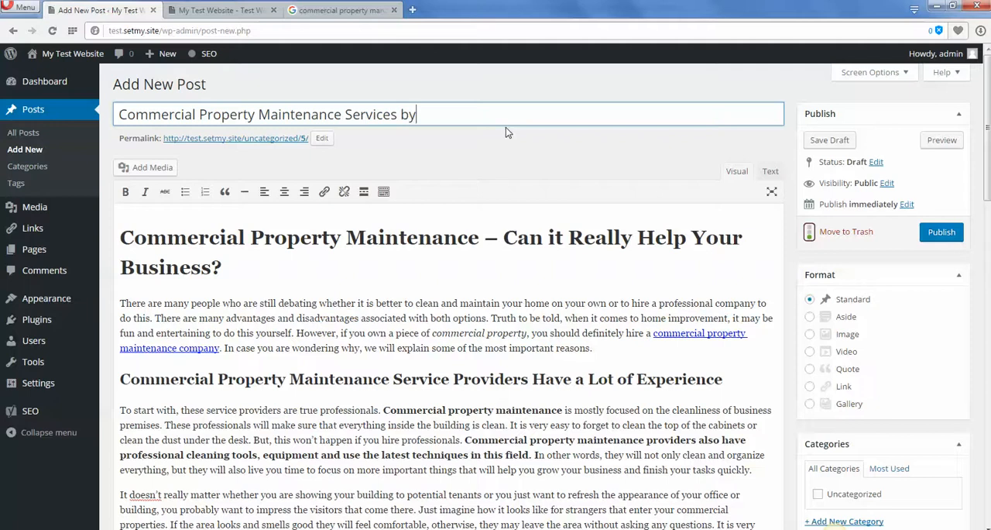
pyautogui.write(' Test Co')
pyautogui.moveTo(118, 114); pyautogui.dragTo(346, 116)
pyautogui.hotkey('ctrl', 'c')
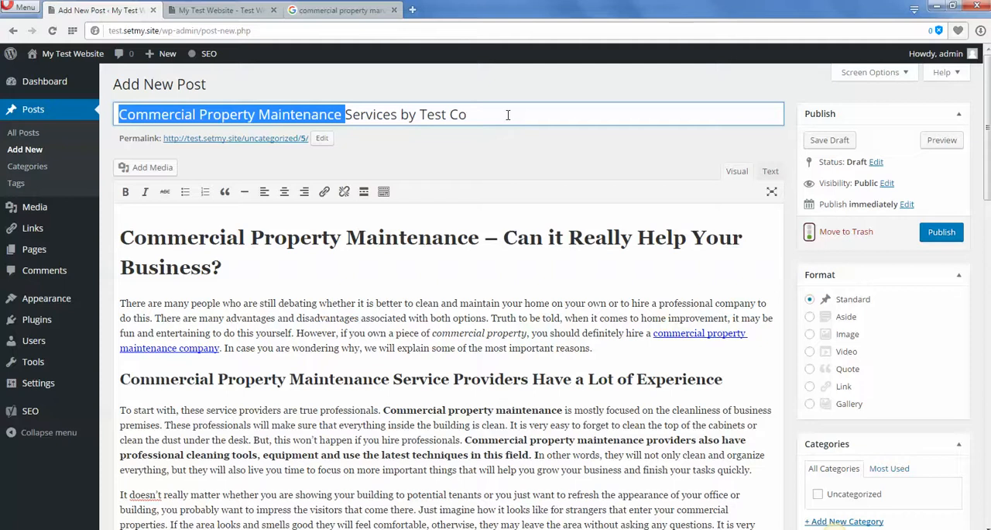
pyautogui.click(524, 272)
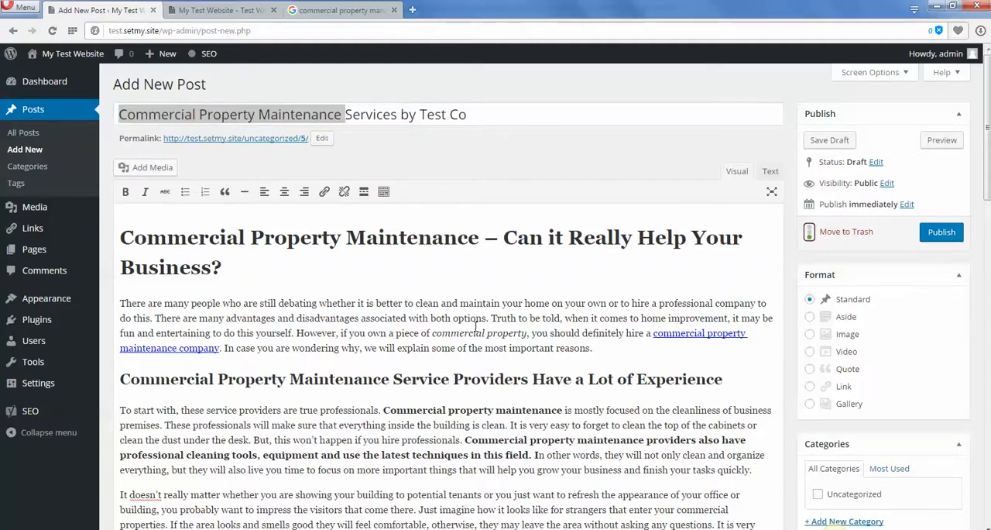
# Set the snippet's SEO title to "Commercial Property Maintenance - Los Angeles's Best".
pyautogui.scroll(-15, 476, 325)
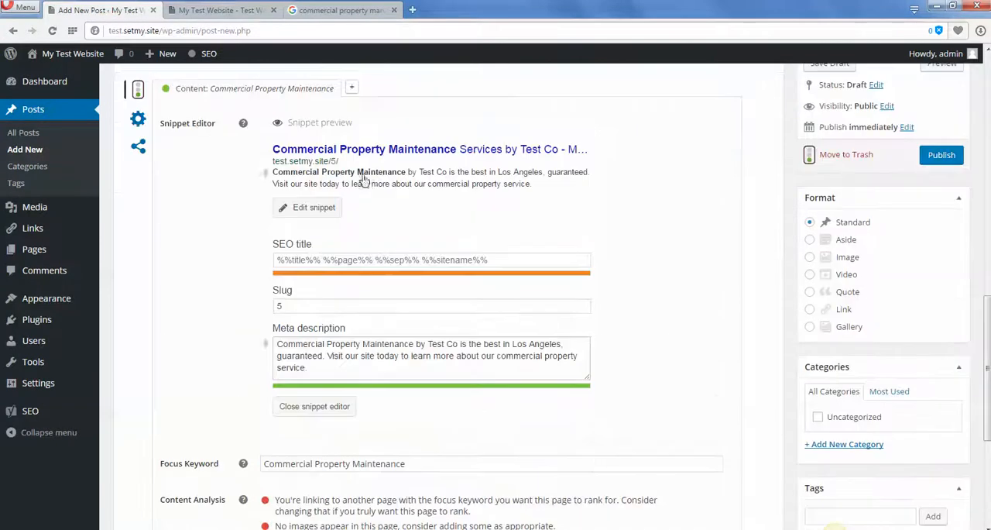
pyautogui.click(330, 261)
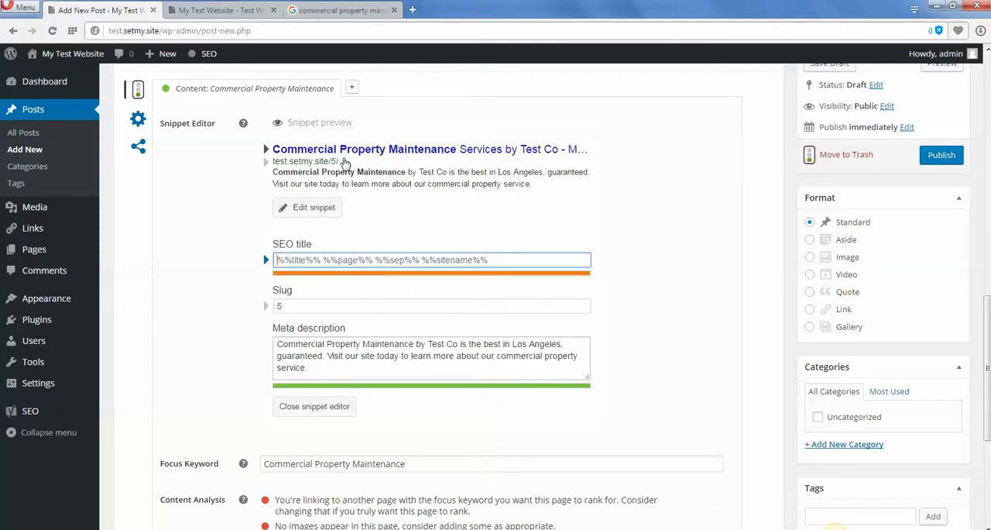
pyautogui.write('Co')
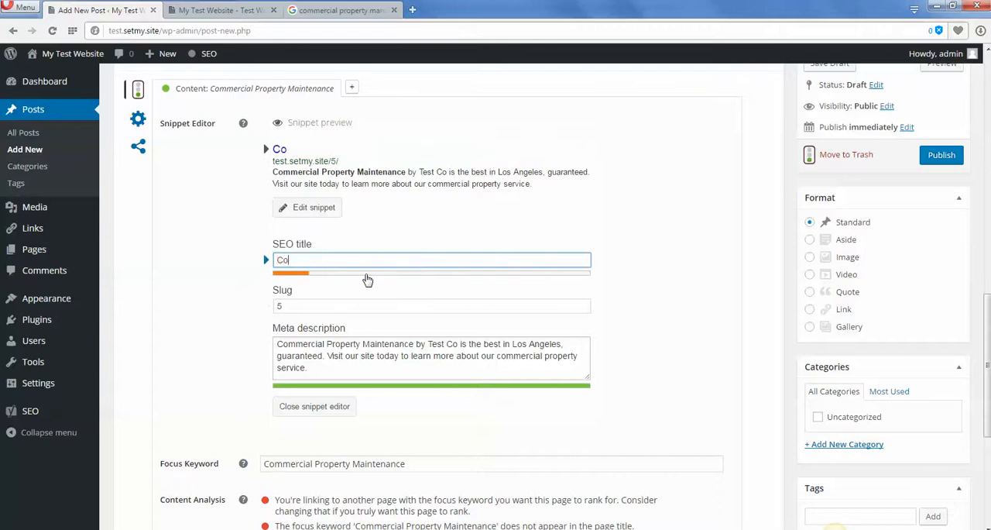
pyautogui.write('mmercial Pro')
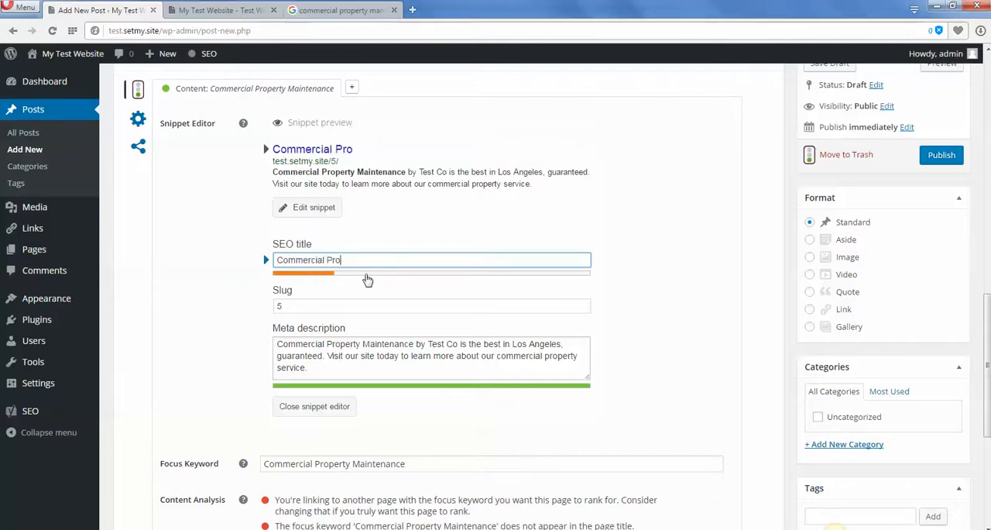
pyautogui.write('perty Maintenanc')
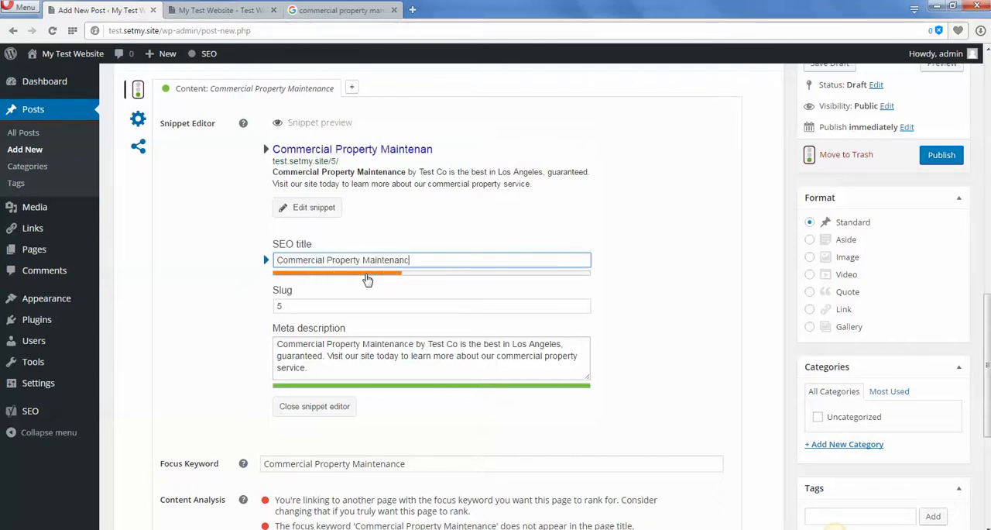
pyautogui.write('e -')
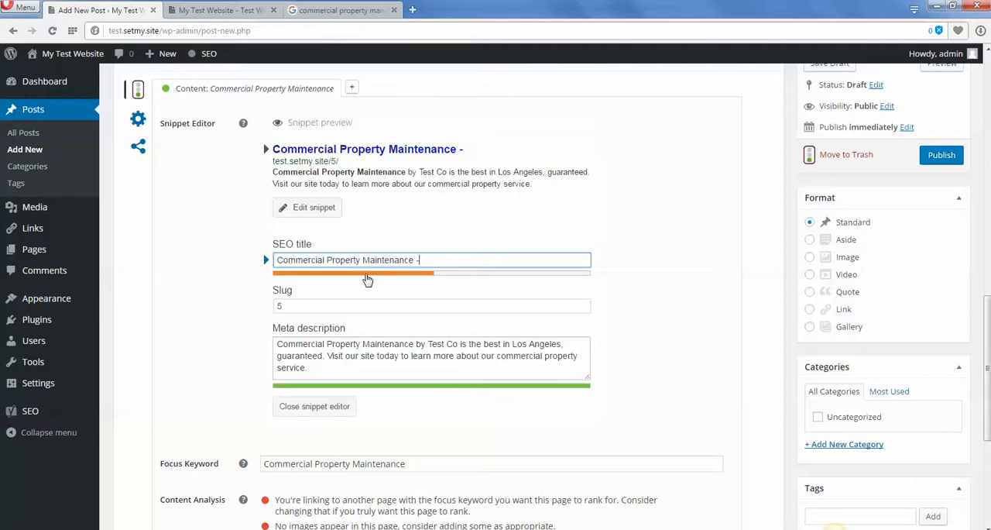
pyautogui.write(' Los Angeles')
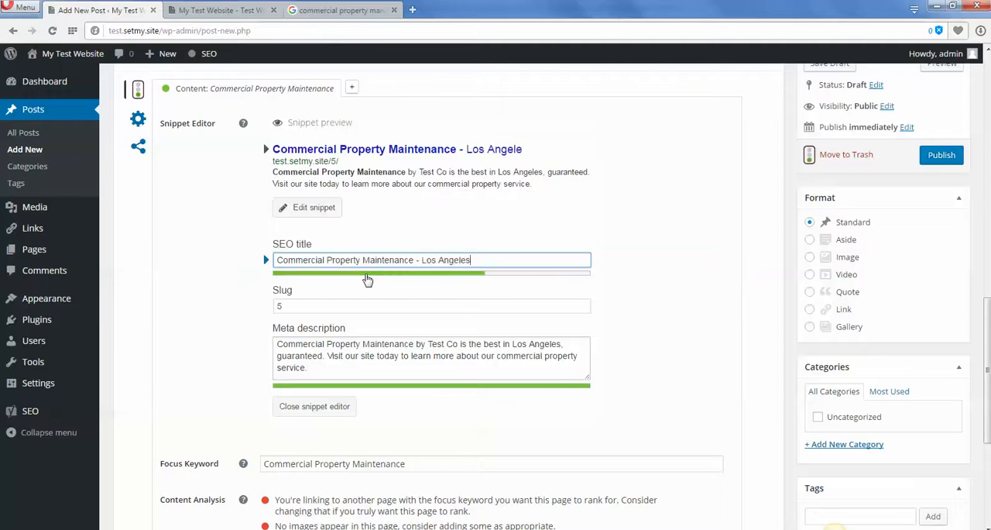
pyautogui.write("'s Best")
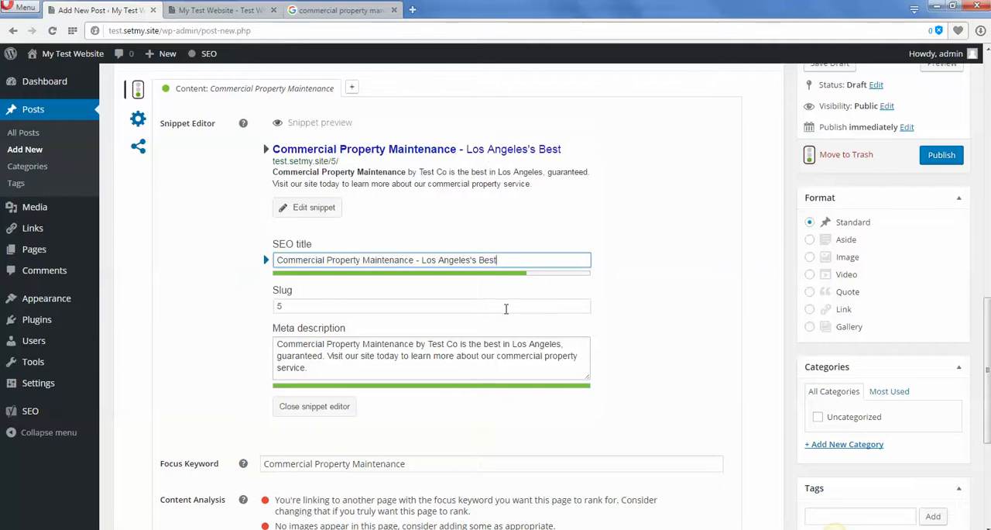
# Review the updated content analysis, especially the item about the focus keyword in the page URL, and compare it with the post's permalink.
pyautogui.scroll(-3, 666, 362)
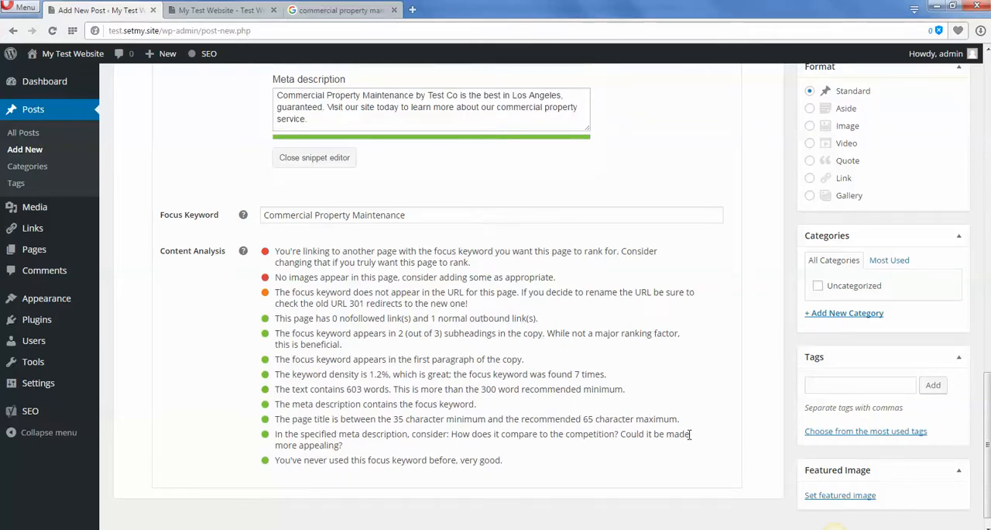
pyautogui.scroll(5, 689, 435)
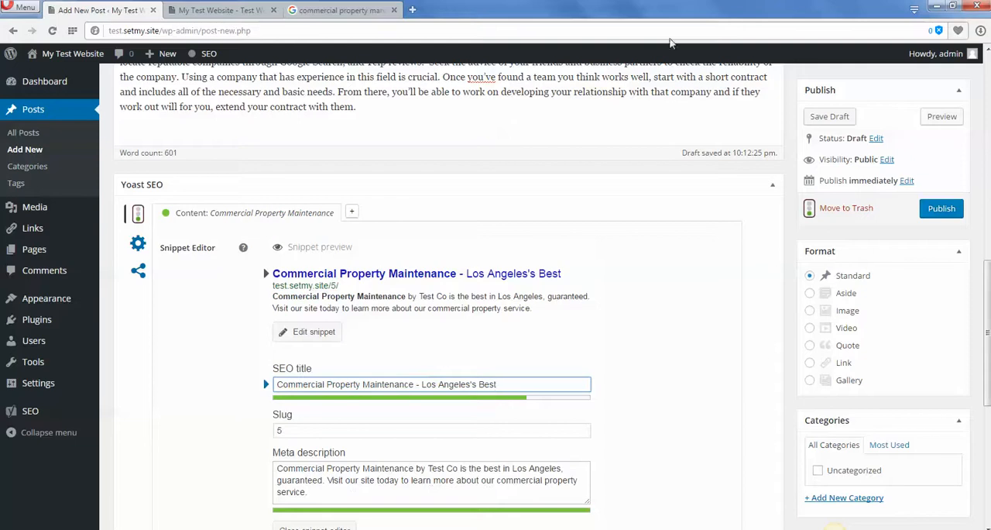
pyautogui.scroll(10, 819, 287)
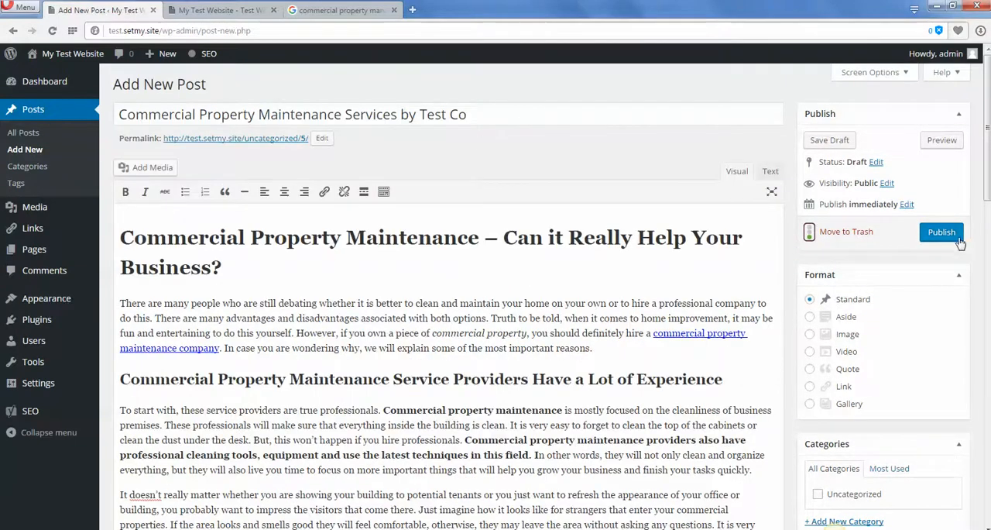
pyautogui.scroll(-10, 829, 323)
pyautogui.scroll(-3, 691, 347)
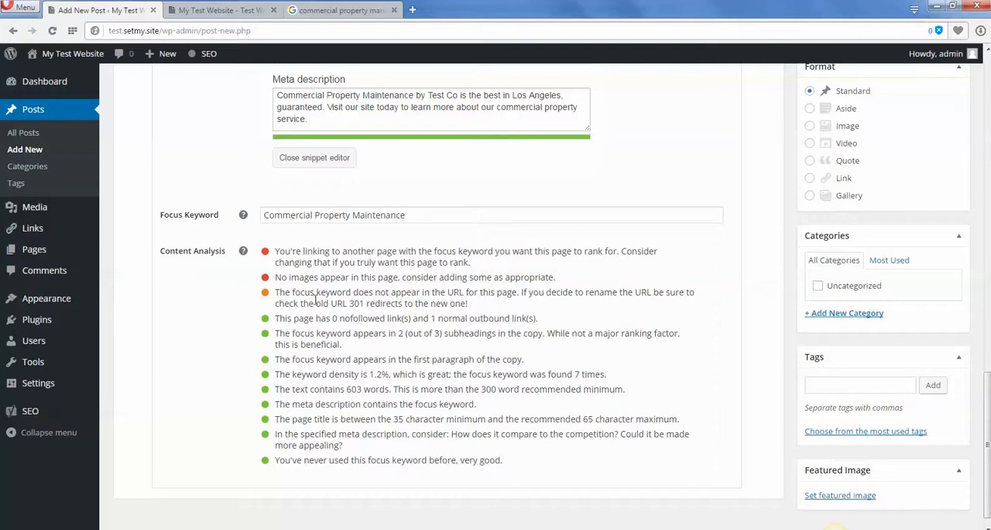
pyautogui.moveTo(280, 293); pyautogui.dragTo(523, 292)
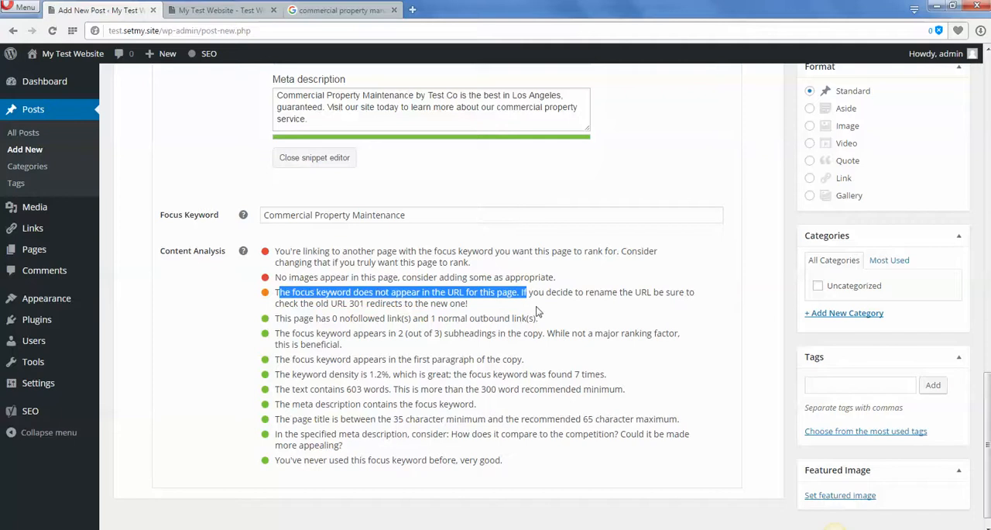
pyautogui.scroll(5, 552, 283)
pyautogui.scroll(15, 705, 401)
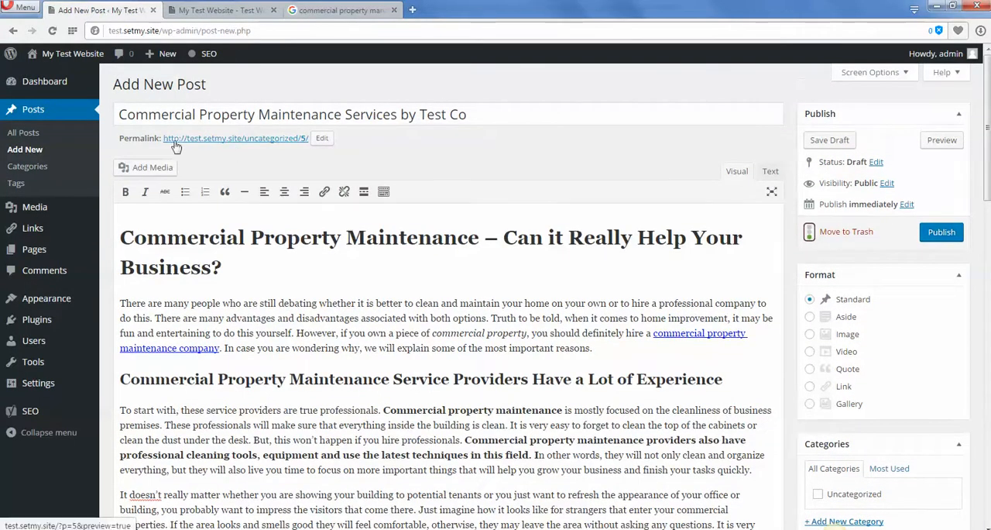
pyautogui.scroll(-10, 898, 361)
pyautogui.scroll(-4, 867, 469)
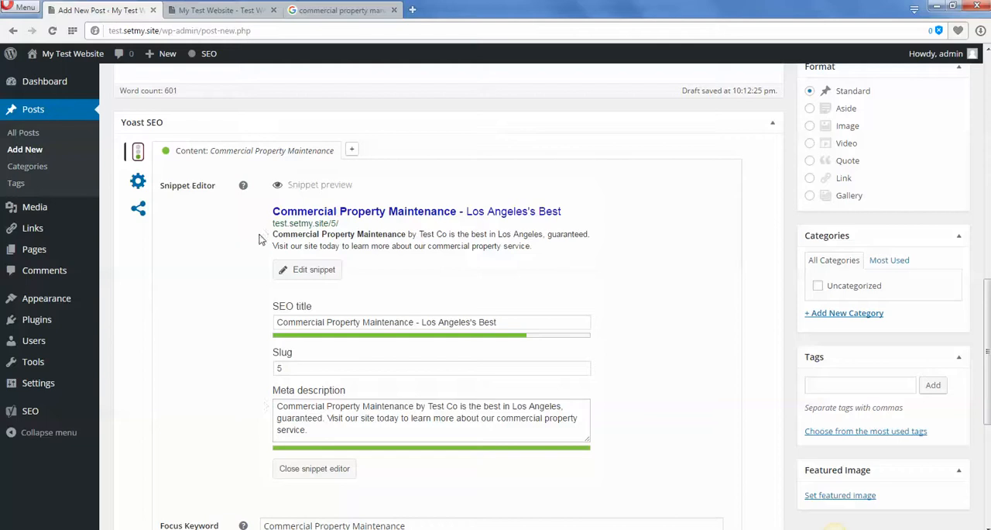
pyautogui.click(294, 358)
pyautogui.doubleClick(279, 368)
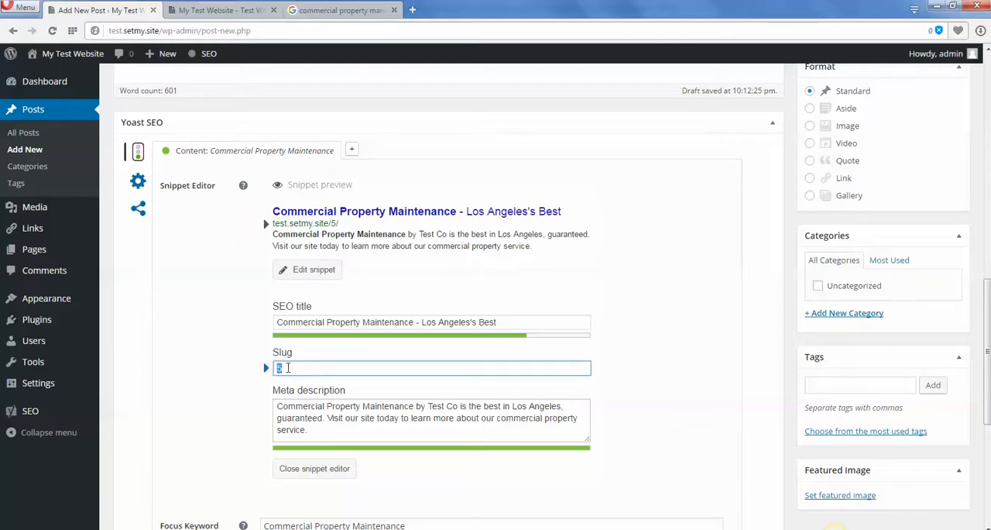
# Change the post's permalink slug to "Commercial Property Maintenance Services by Test Co" and apply it.
pyautogui.scroll(14, 887, 374)
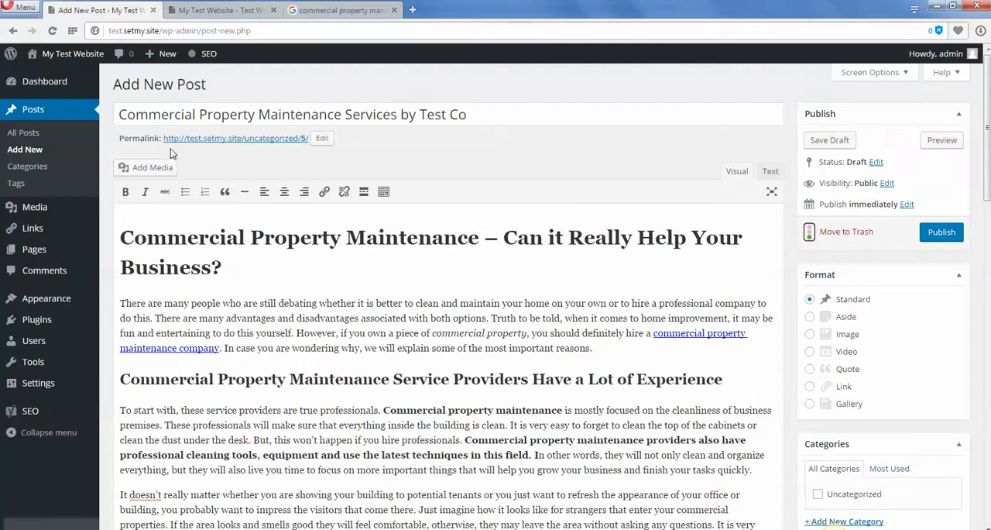
pyautogui.click(322, 138)
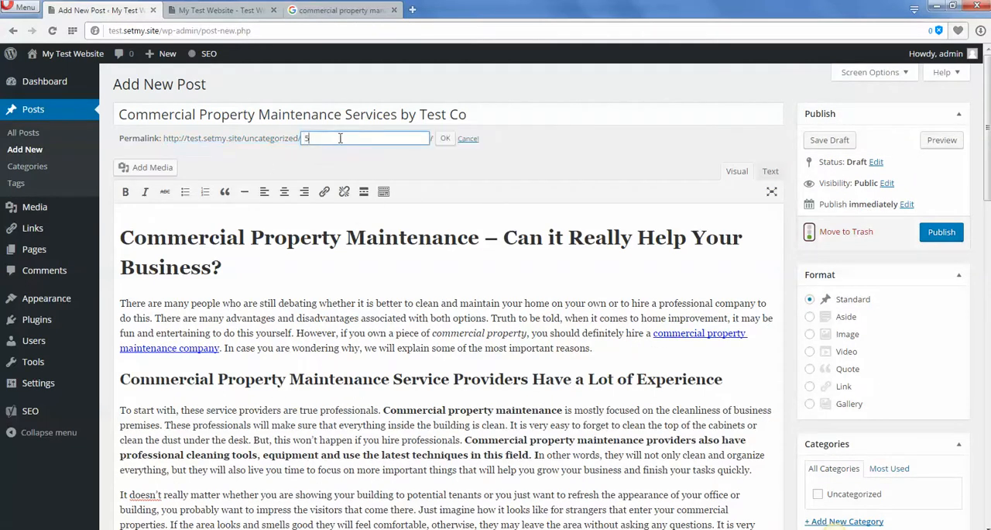
pyautogui.doubleClick(340, 138)
pyautogui.hotkey('ctrl', 'v')
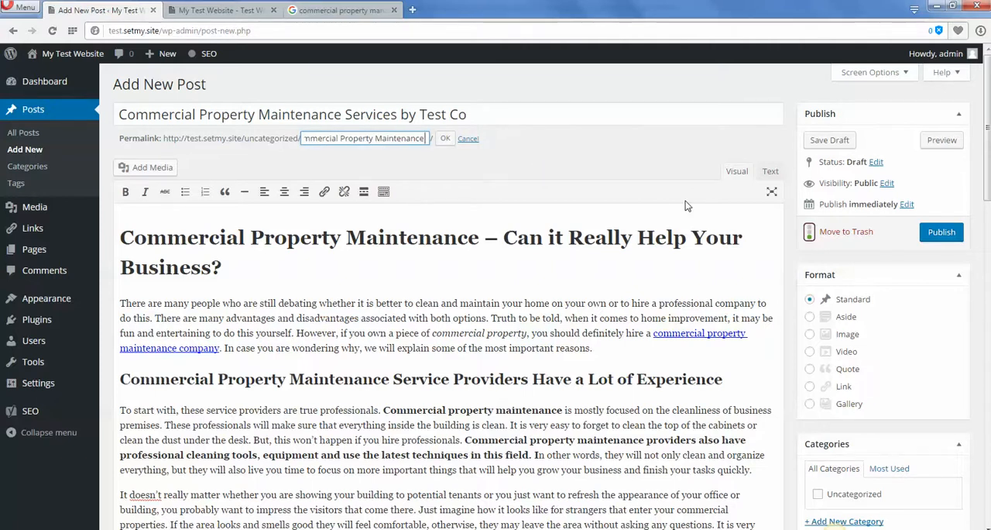
pyautogui.write('Services')
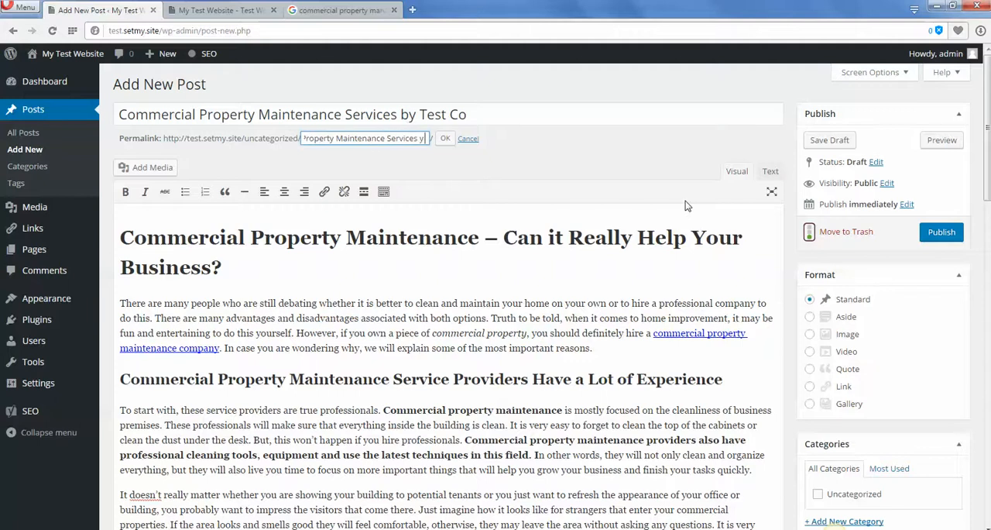
pyautogui.write(' by Test Co')
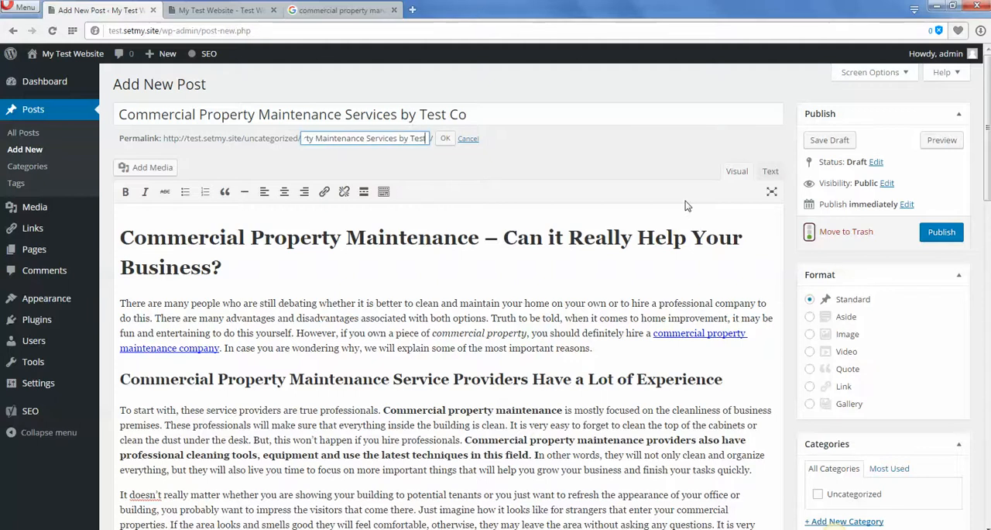
pyautogui.click(445, 140)
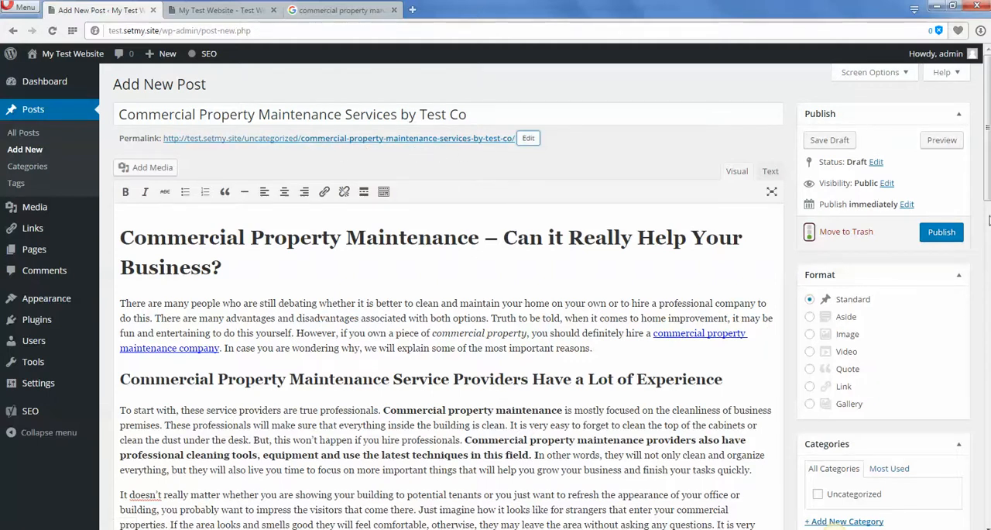
# Review the updated slug and meta description in the Yoast snippet editor, along with their content analysis items.
pyautogui.moveTo(988, 189); pyautogui.dragTo(988, 430)
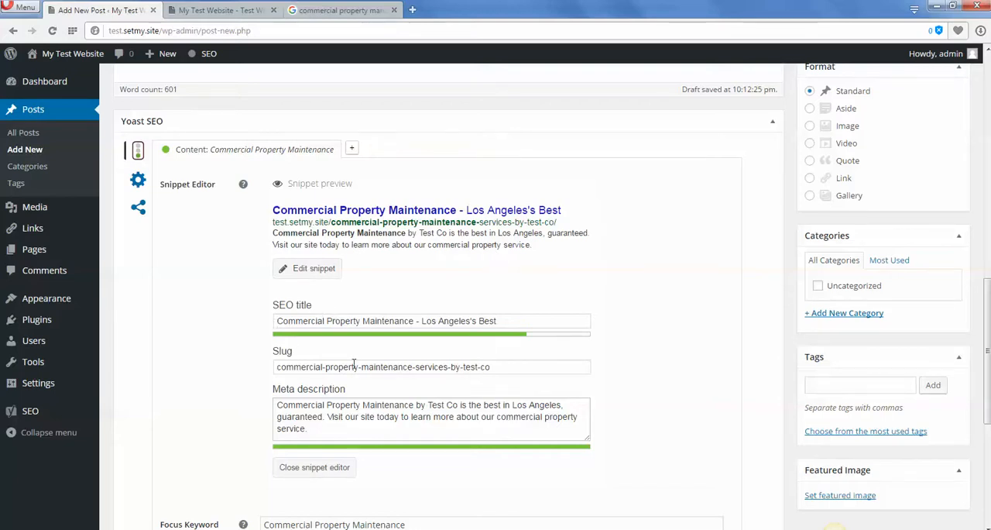
pyautogui.moveTo(275, 364); pyautogui.dragTo(415, 364)
pyautogui.click(336, 436)
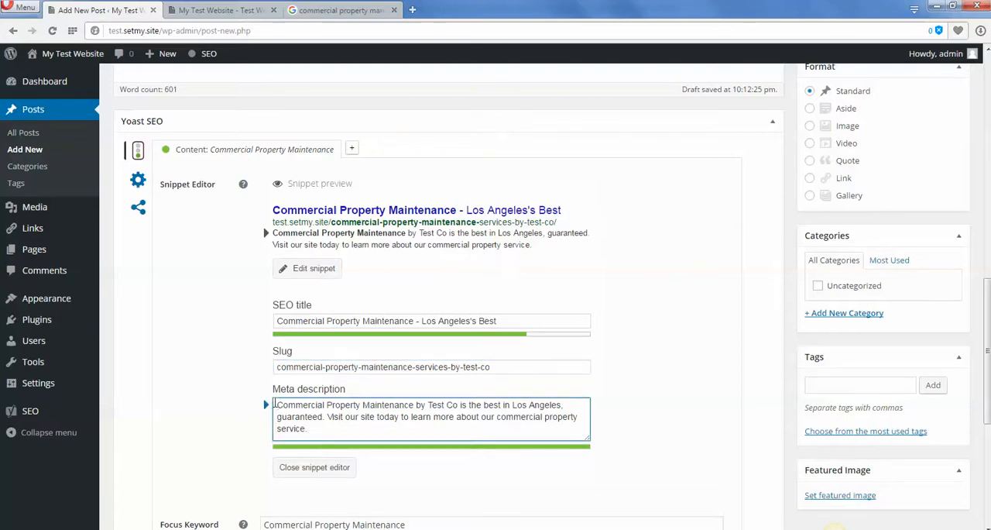
pyautogui.moveTo(287, 405); pyautogui.dragTo(437, 434)
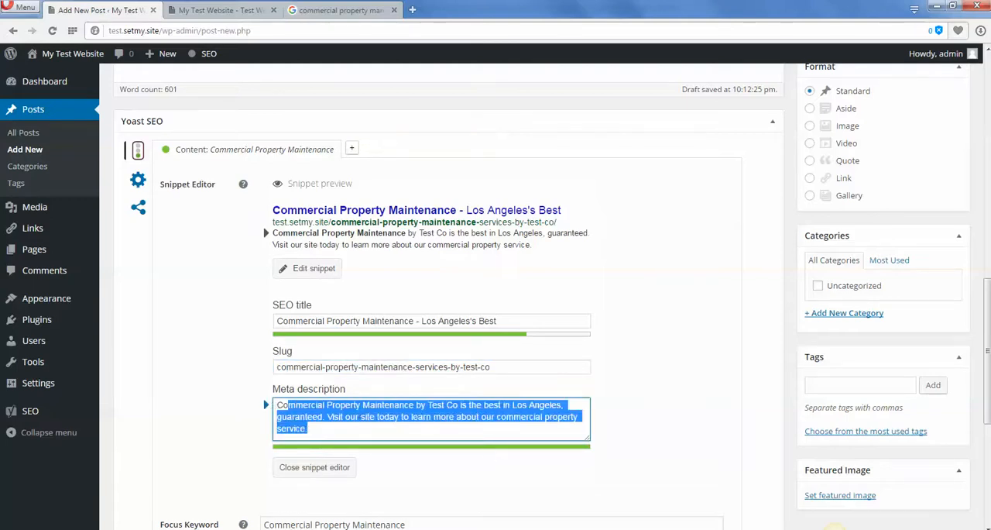
pyautogui.scroll(-4, 906, 407)
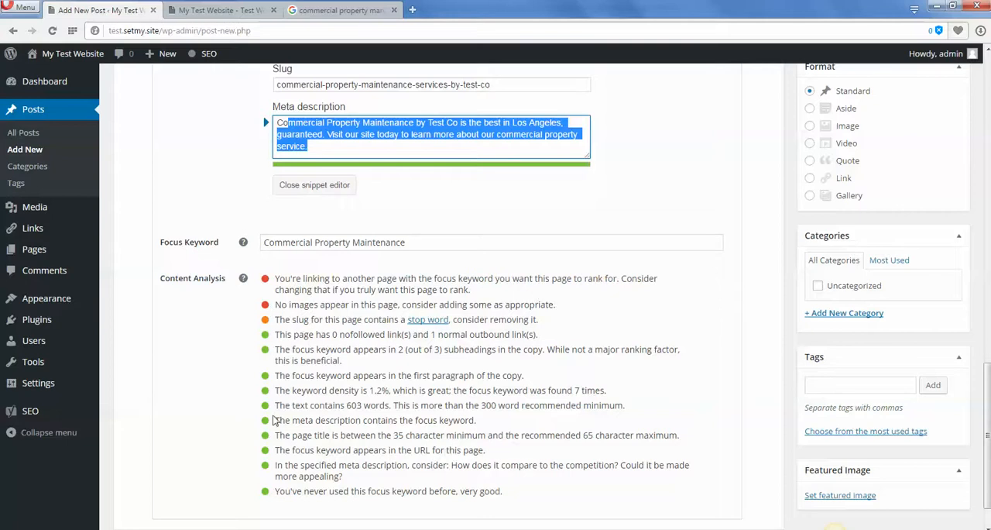
pyautogui.moveTo(469, 494); pyautogui.dragTo(364, 436)
pyautogui.click(297, 402)
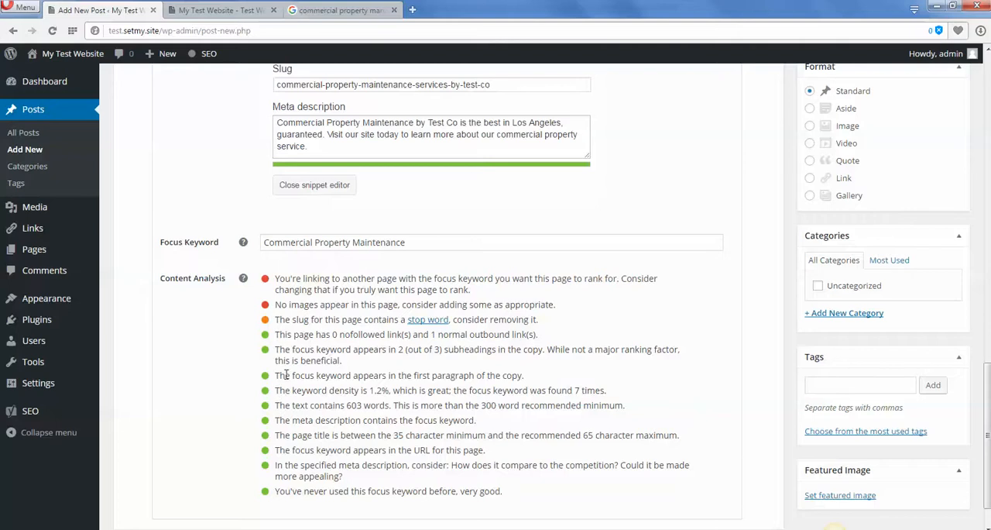
# Compare the analysis item about the focus keyword in the first paragraph with the article's opening paragraph.
pyautogui.moveTo(276, 376); pyautogui.dragTo(531, 384)
pyautogui.scroll(1, 981, 364)
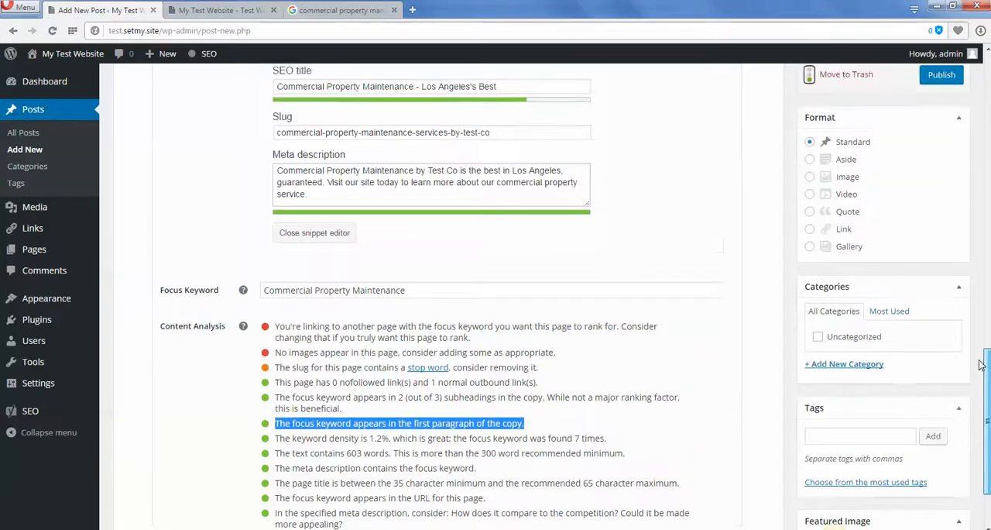
pyautogui.scroll(15, 981, 364)
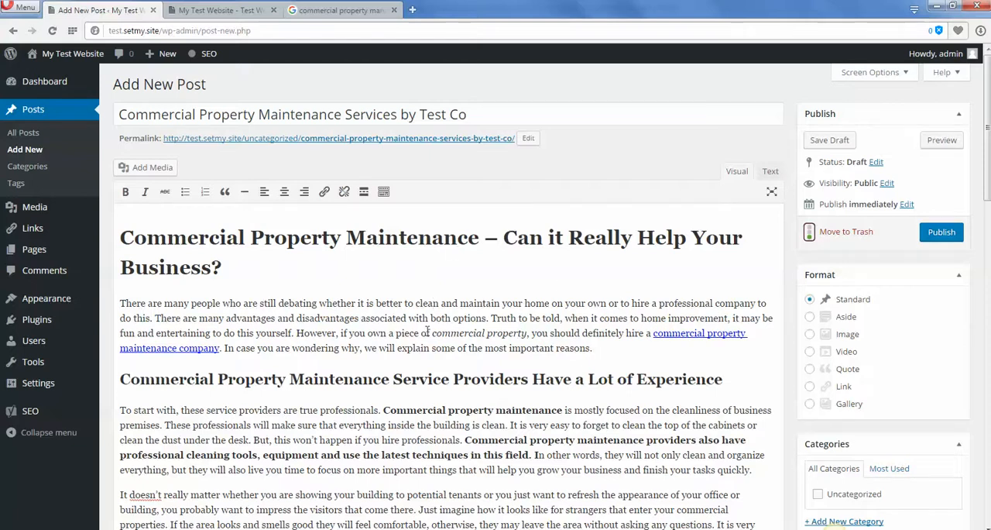
pyautogui.moveTo(421, 333); pyautogui.dragTo(556, 333)
pyautogui.click(566, 334)
pyautogui.scroll(-15, 985, 178)
pyautogui.scroll(-1, 387, 348)
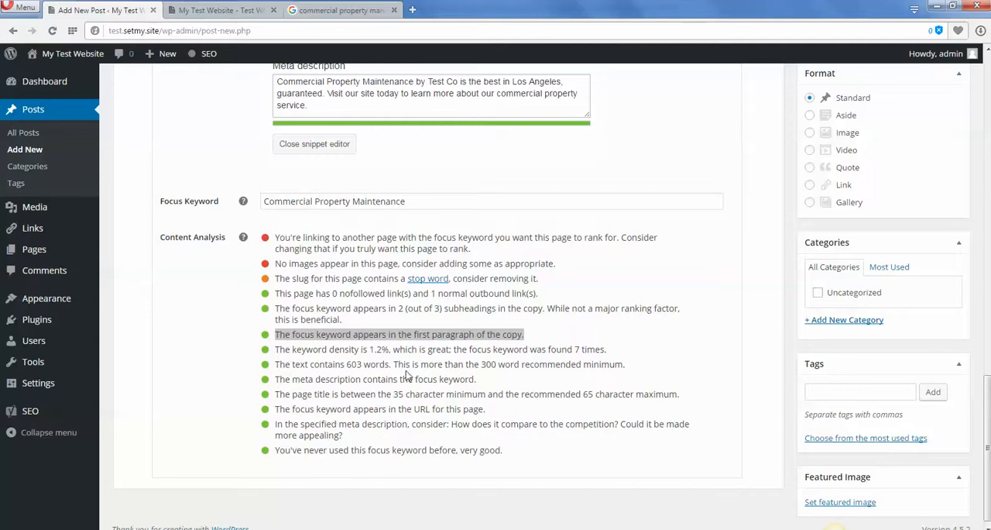
# Examine the content analysis items on keyword density, text word count and page title length.
pyautogui.moveTo(276, 350); pyautogui.dragTo(390, 348)
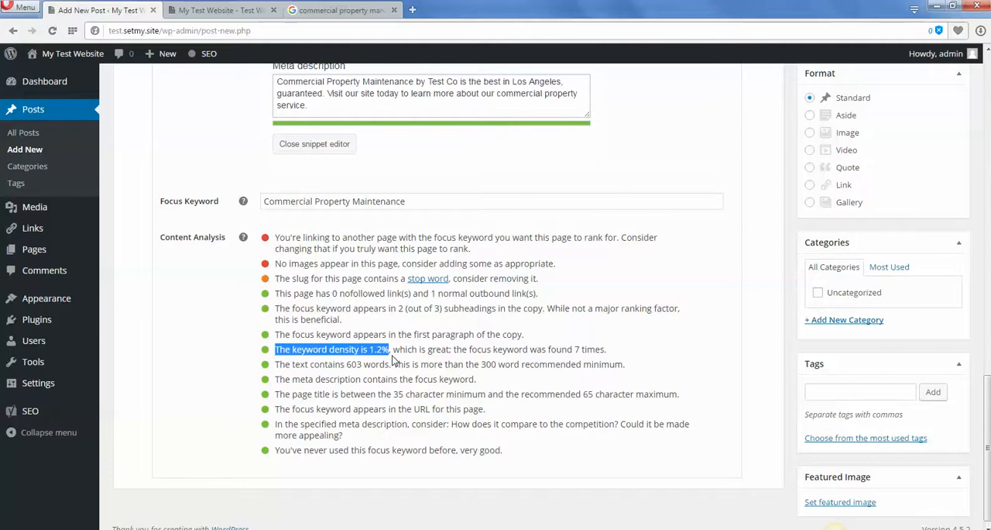
pyautogui.click(391, 343)
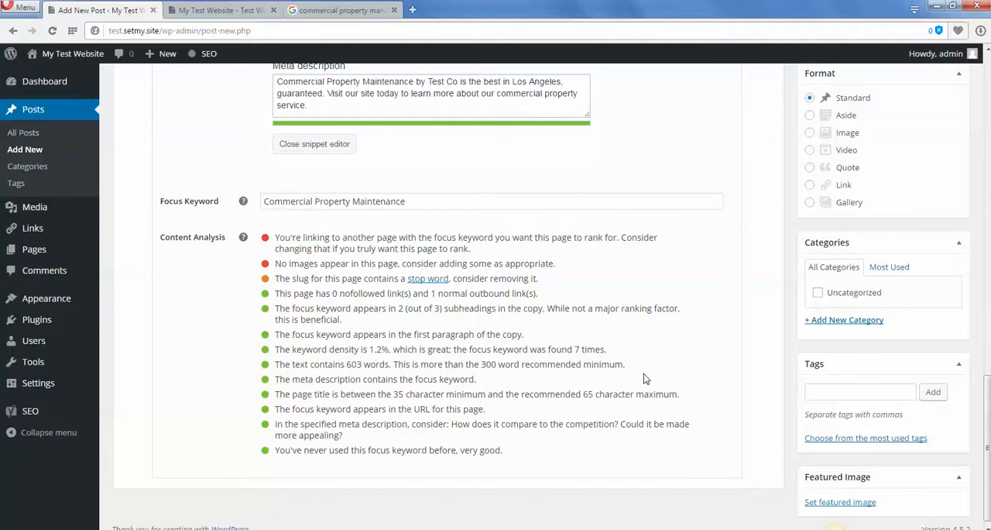
pyautogui.moveTo(607, 350); pyautogui.dragTo(555, 364)
pyautogui.moveTo(334, 351)
pyautogui.mouseDown()
pyautogui.moveTo(357, 364)
pyautogui.moveTo(408, 365)
pyautogui.moveTo(337, 334)
pyautogui.mouseUp()
pyautogui.click(410, 366)
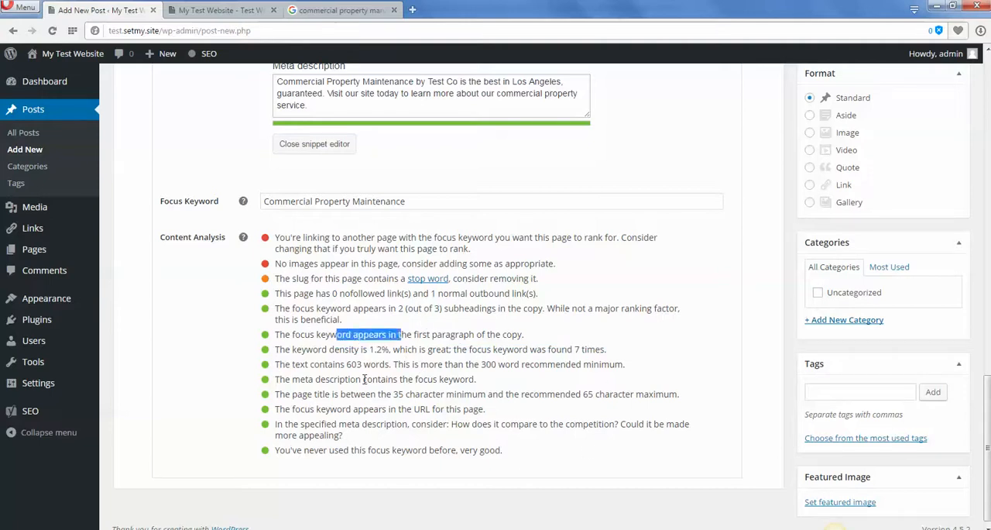
pyautogui.click(364, 379)
pyautogui.moveTo(277, 364); pyautogui.dragTo(364, 364)
pyautogui.click(519, 368)
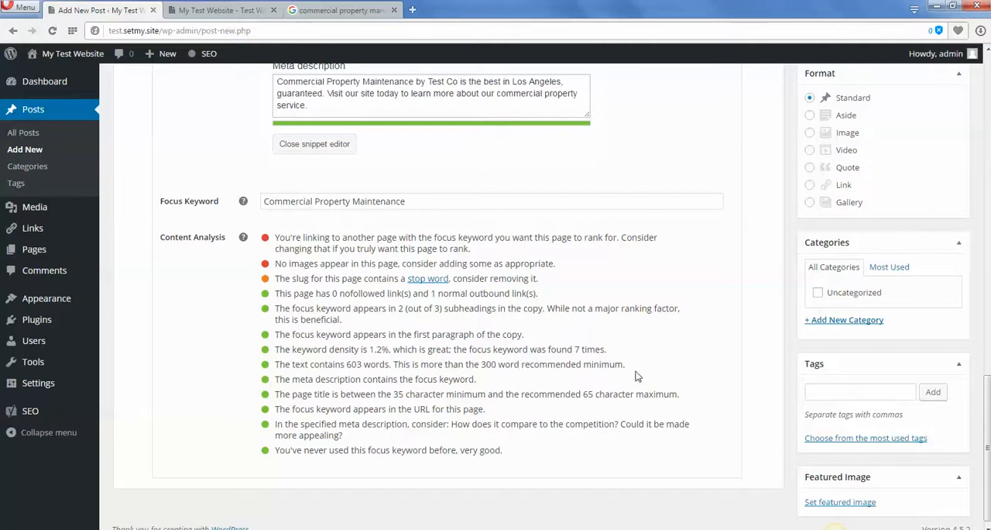
pyautogui.moveTo(631, 369); pyautogui.dragTo(279, 370)
pyautogui.click(278, 371)
pyautogui.tripleClick(277, 369)
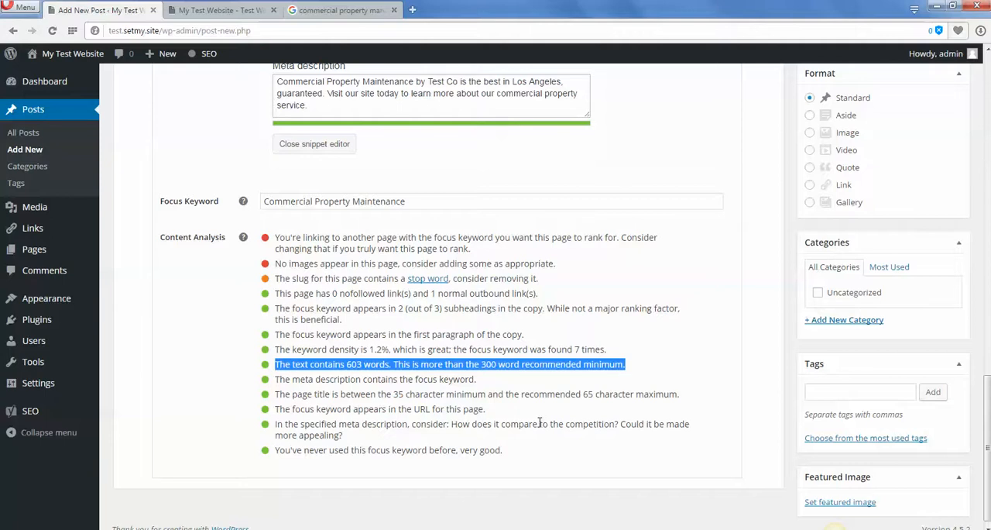
pyautogui.moveTo(348, 364); pyautogui.dragTo(349, 379)
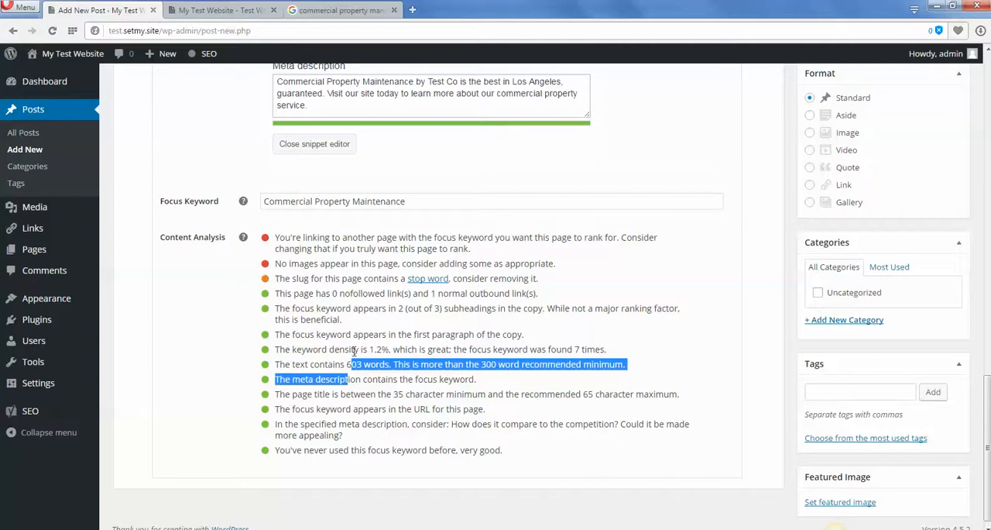
pyautogui.click(457, 413)
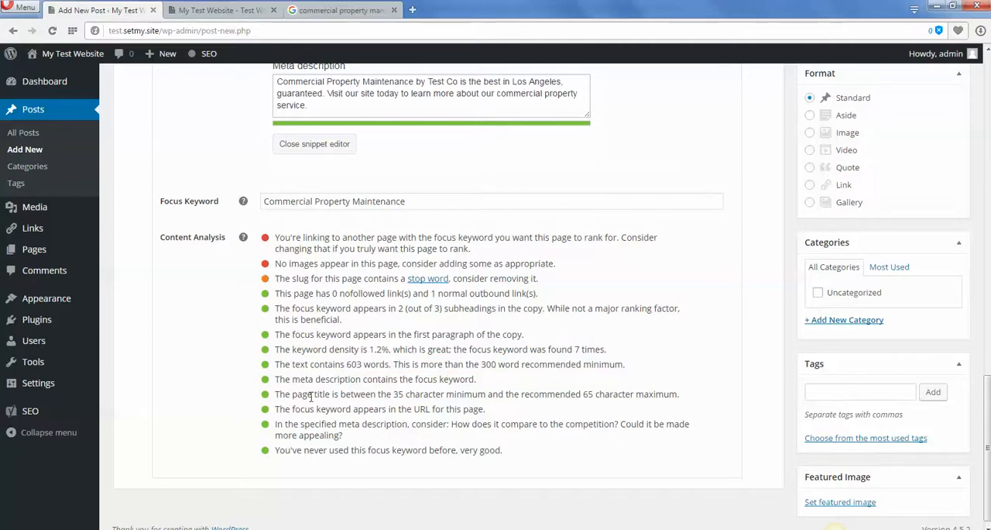
pyautogui.moveTo(279, 394); pyautogui.dragTo(682, 395)
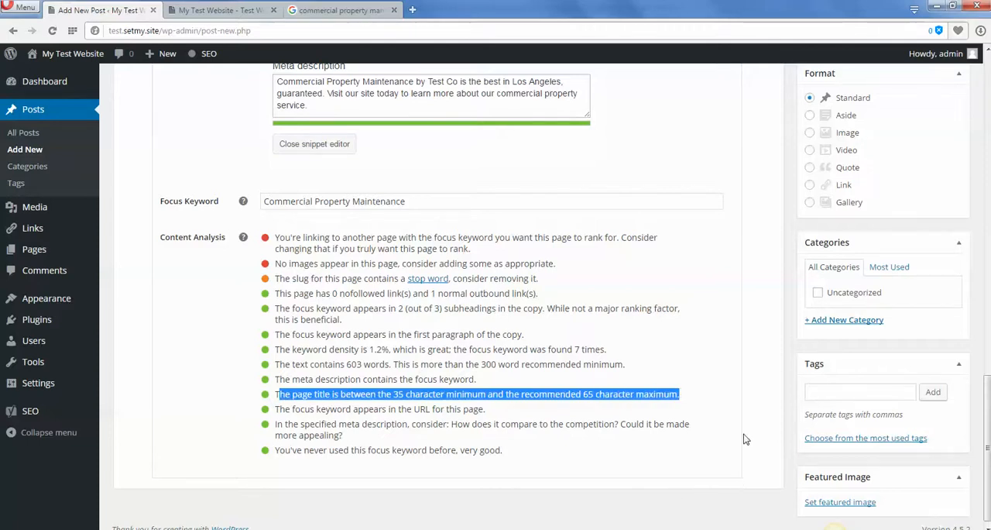
pyautogui.click(497, 364)
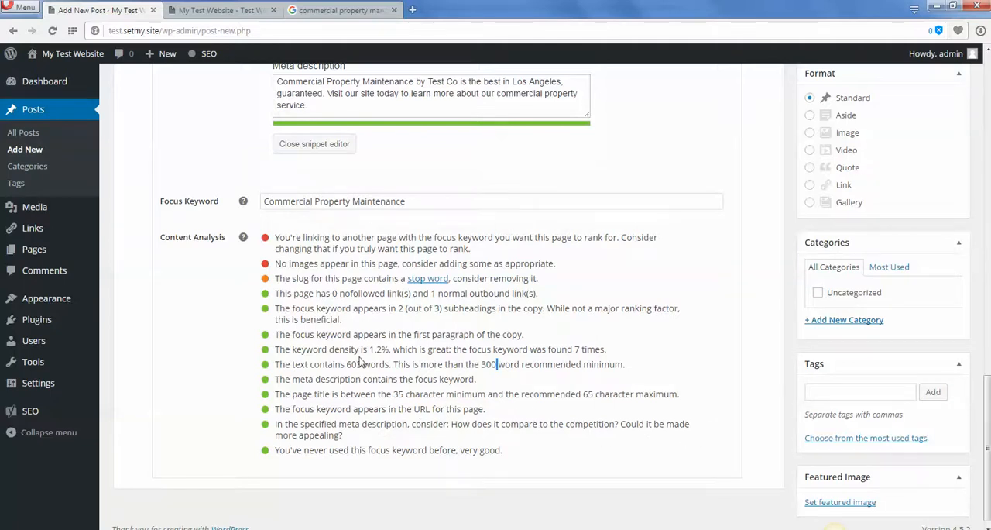
# Examine the content analysis warning about linking to another page with the focus keyword, and compare it with the Focus Keyword entry.
pyautogui.scroll(1, 356, 384)
pyautogui.moveTo(276, 299); pyautogui.dragTo(559, 346)
pyautogui.click(420, 307)
pyautogui.moveTo(275, 299); pyautogui.dragTo(664, 315)
pyautogui.click(565, 311)
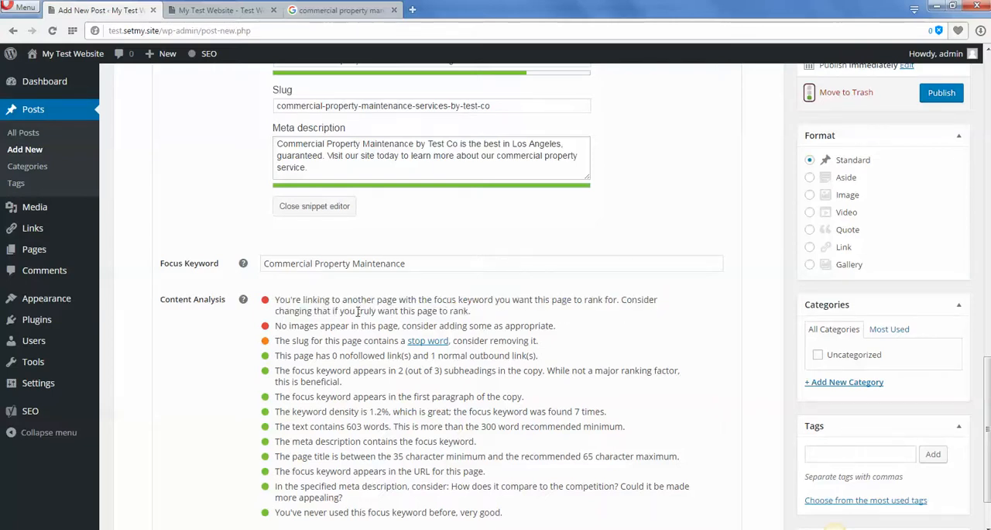
pyautogui.moveTo(492, 312); pyautogui.dragTo(271, 299)
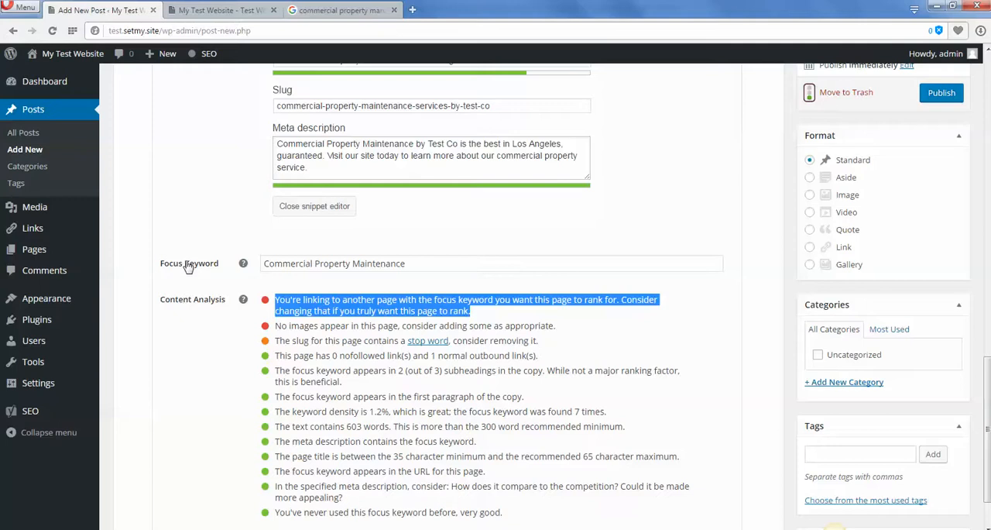
pyautogui.click(295, 263)
pyautogui.moveTo(443, 264); pyautogui.dragTo(263, 264)
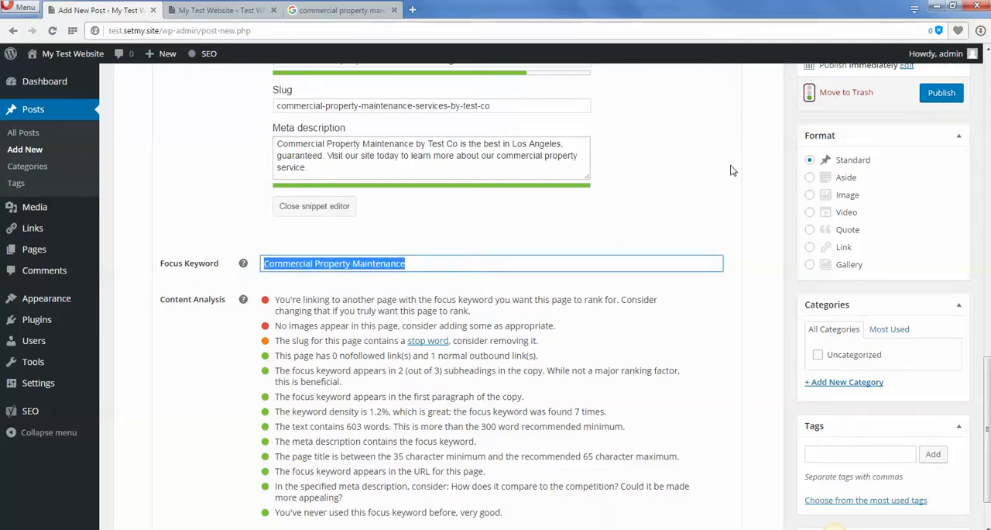
# Remove the hyperlink from "commercial property maintenance company" in the article's first paragraph.
pyautogui.scroll(10, 760, 266)
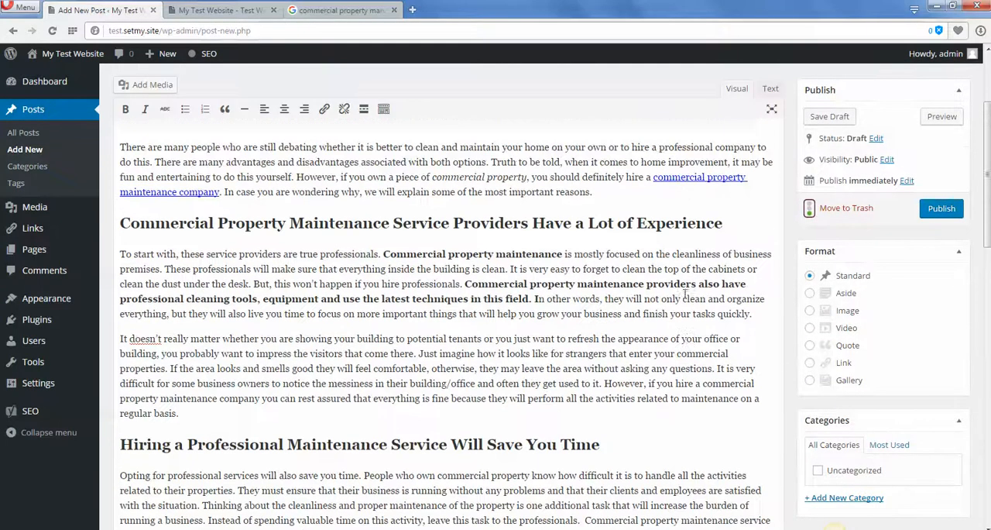
pyautogui.scroll(1, 686, 294)
pyautogui.click(723, 258)
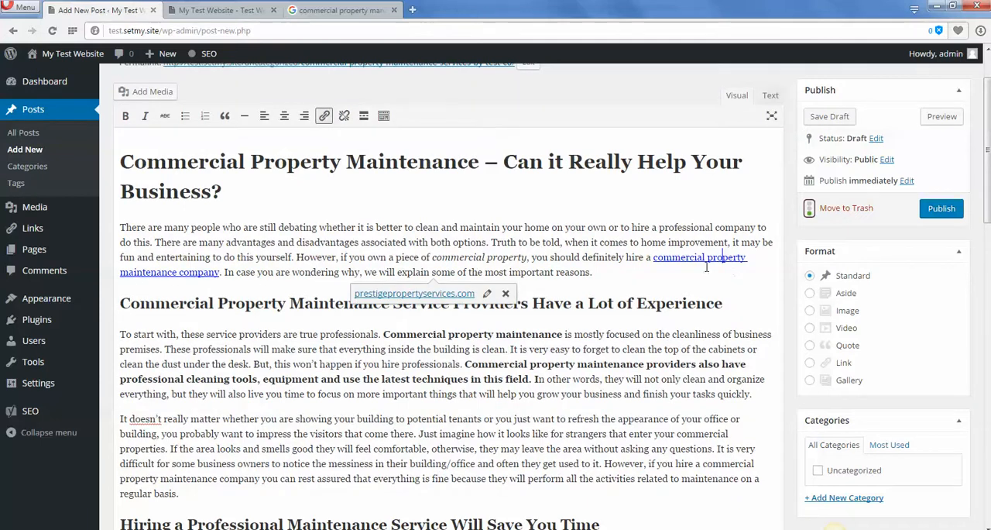
pyautogui.moveTo(653, 257); pyautogui.dragTo(220, 273)
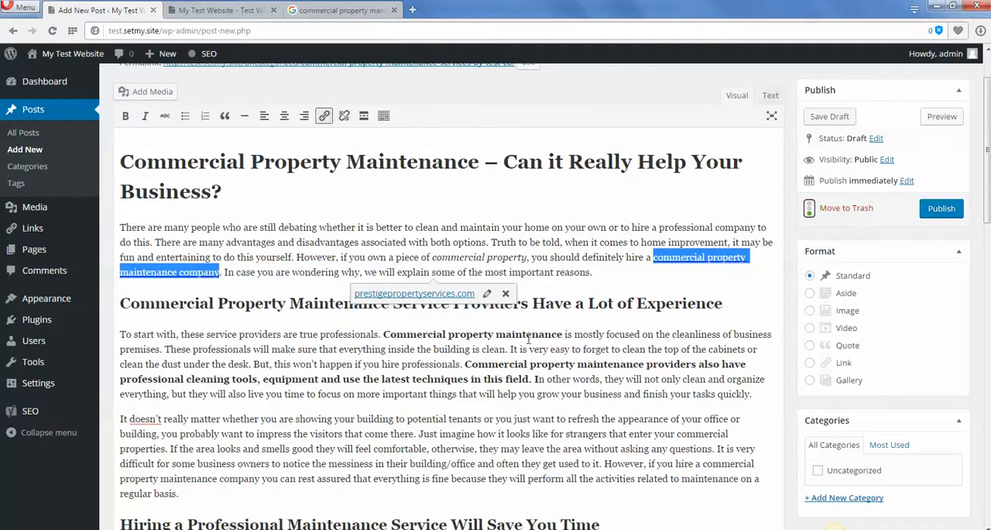
pyautogui.click(505, 292)
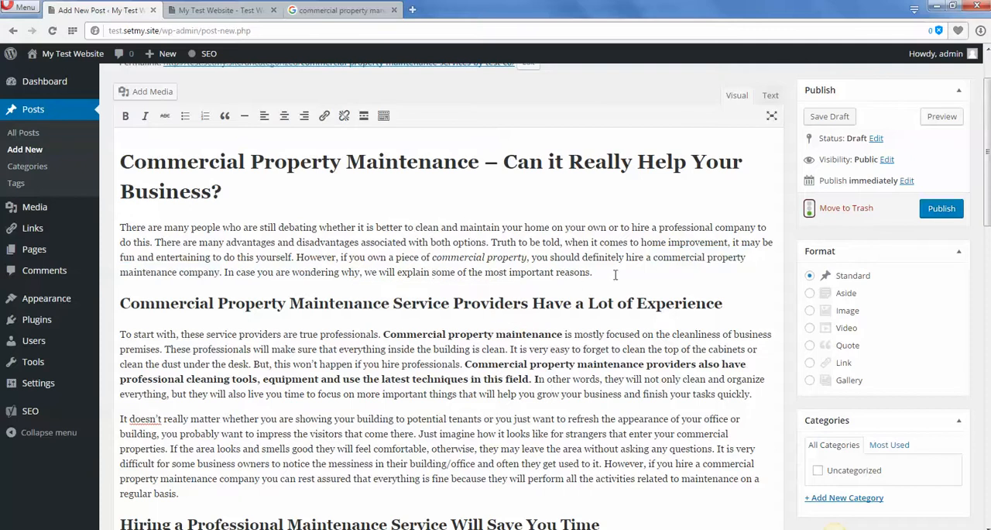
pyautogui.moveTo(655, 258); pyautogui.dragTo(180, 272)
pyautogui.click(723, 269)
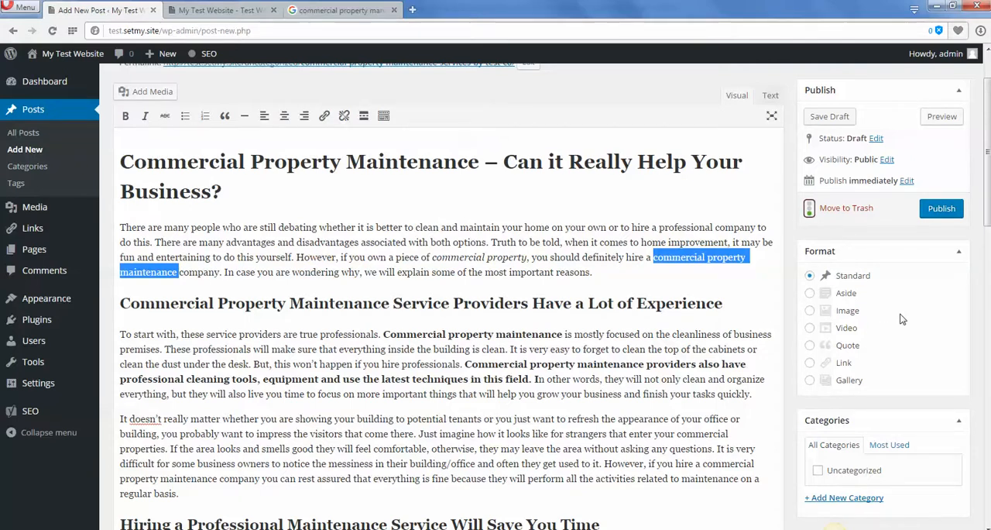
# Recheck the Yoast content analysis and the focus keyword after the link removal.
pyautogui.scroll(-10, 794, 321)
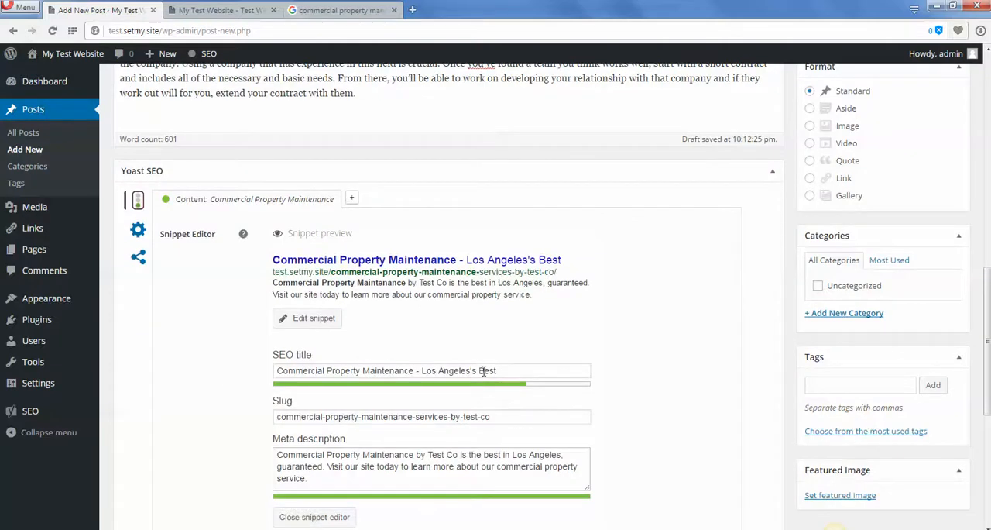
pyautogui.scroll(-3, 361, 367)
pyautogui.scroll(-2, 653, 348)
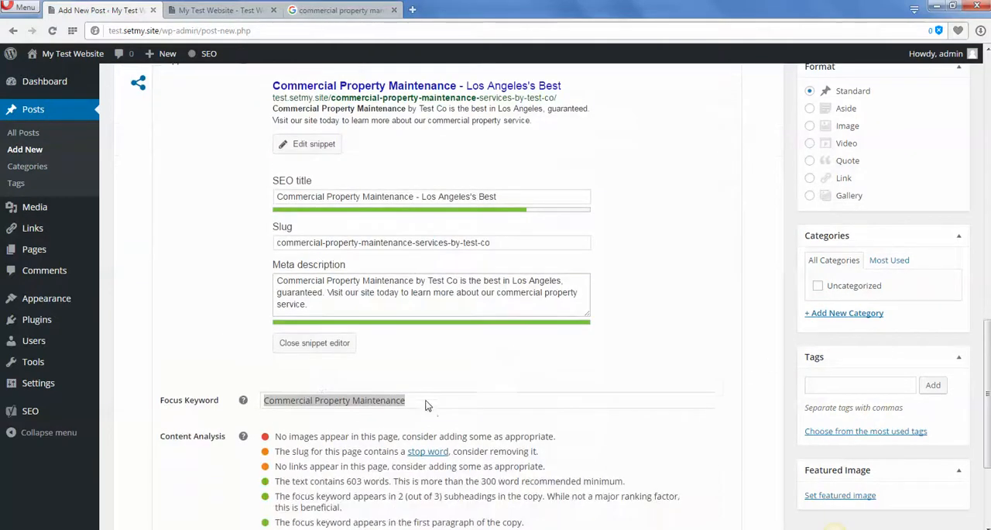
pyautogui.click(434, 388)
pyautogui.moveTo(440, 385); pyautogui.dragTo(267, 402)
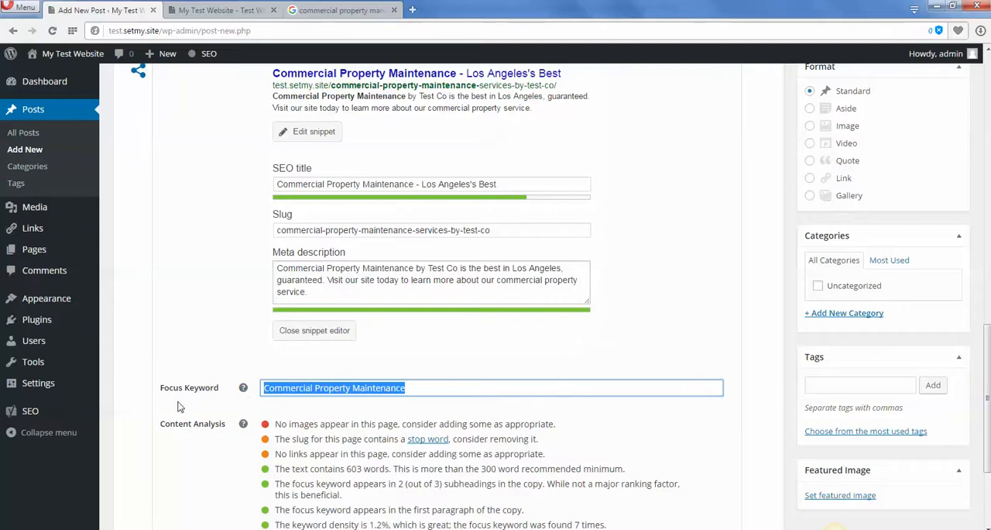
pyautogui.click(415, 392)
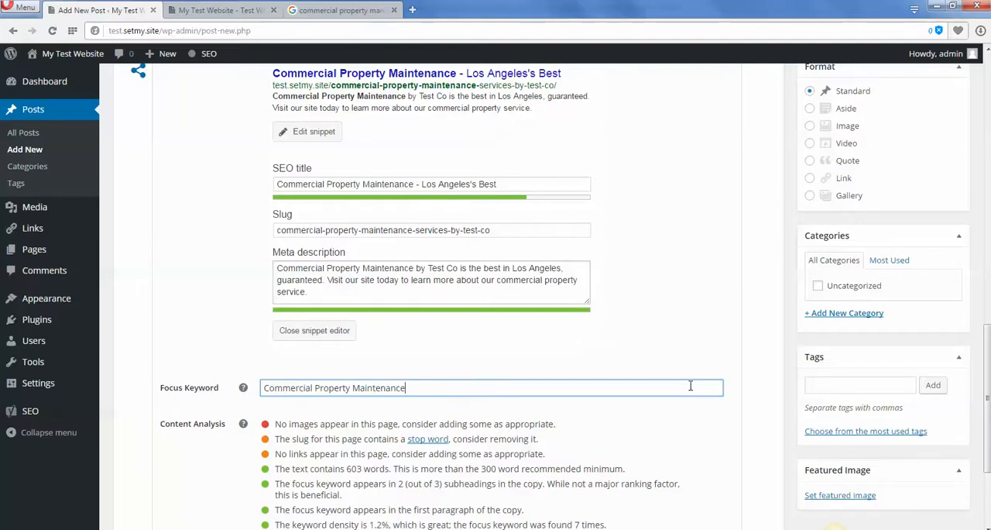
# Examine the Yoast content analysis item about images in the post.
pyautogui.scroll(-1, 462, 295)
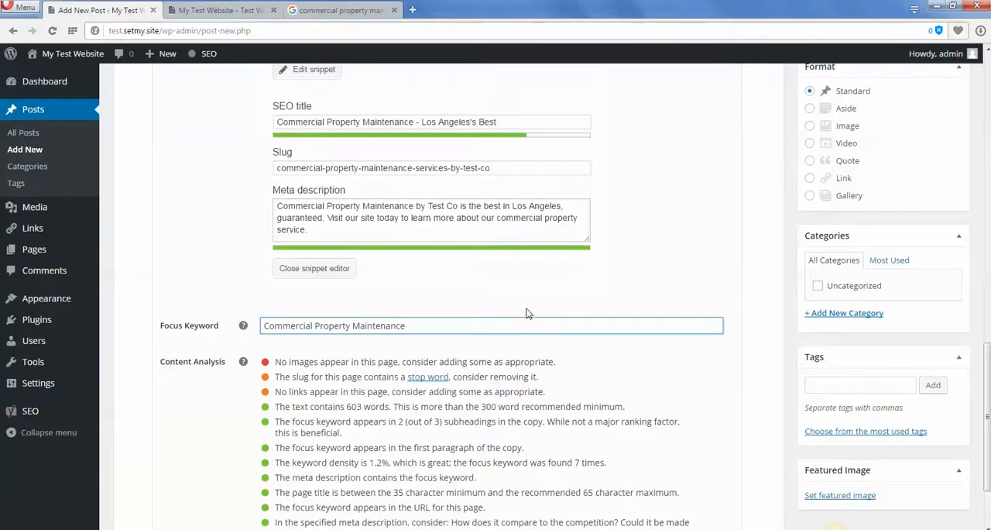
pyautogui.scroll(-1, 526, 313)
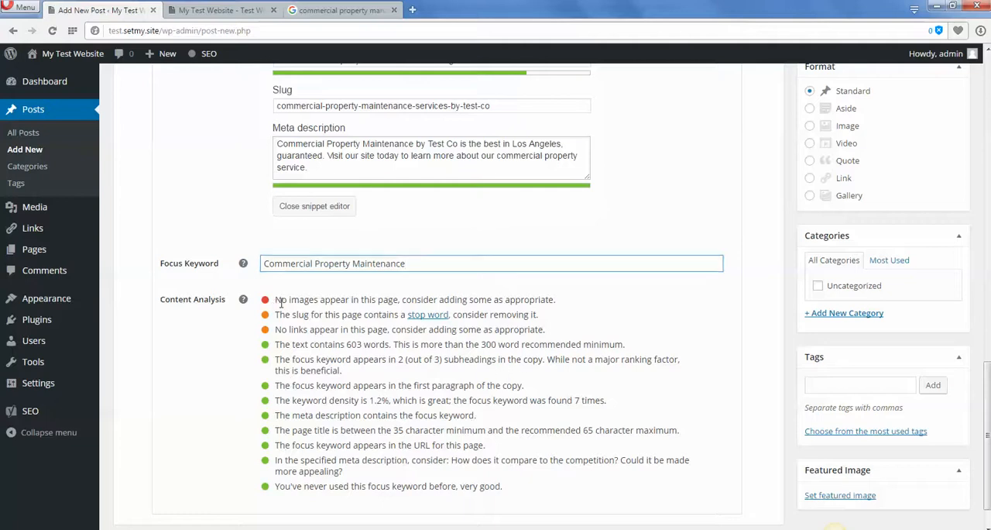
pyautogui.moveTo(280, 303); pyautogui.dragTo(576, 291)
pyautogui.click(577, 294)
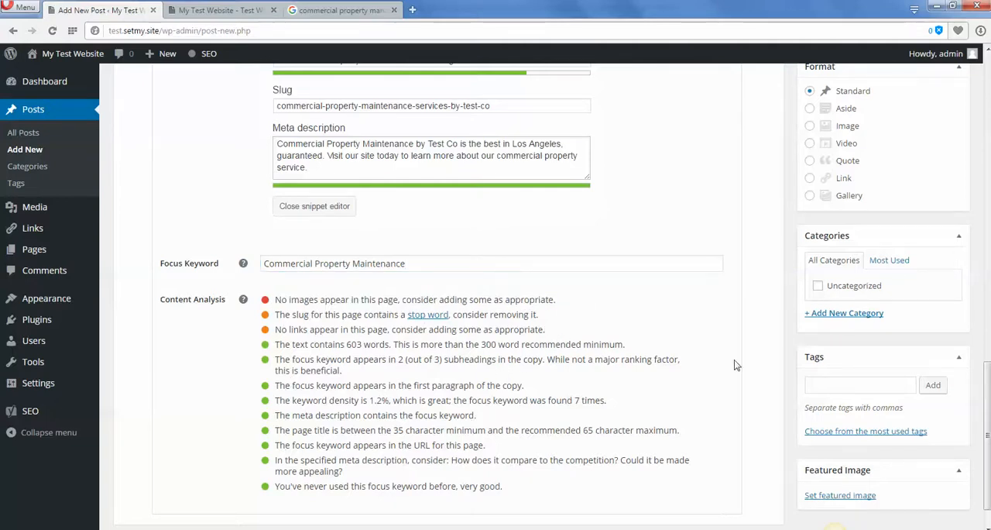
# Upload membership-annual-img-only-700p.jpg for insertion at the start of the "To start with" paragraph below the article's service providers heading.
pyautogui.scroll(15, 766, 403)
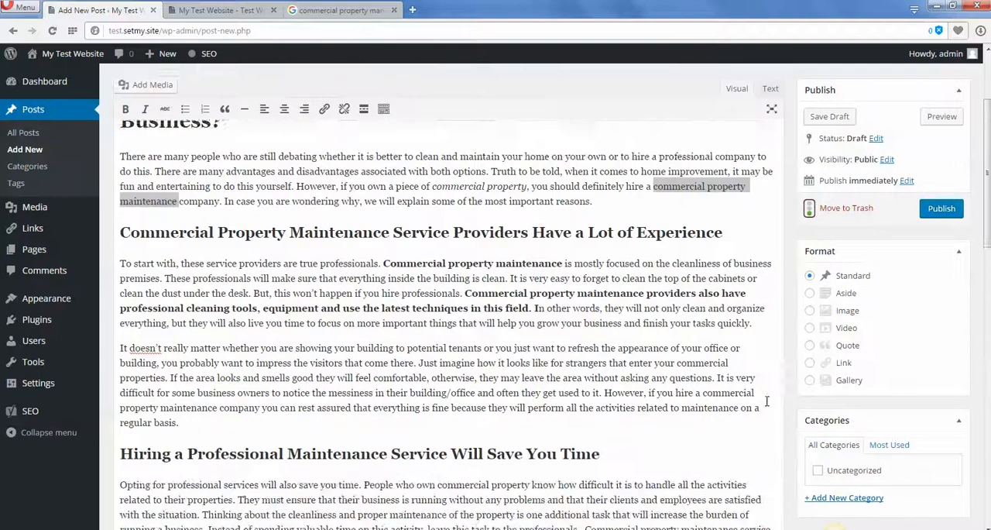
pyautogui.scroll(2, 766, 400)
pyautogui.scroll(-2, 513, 388)
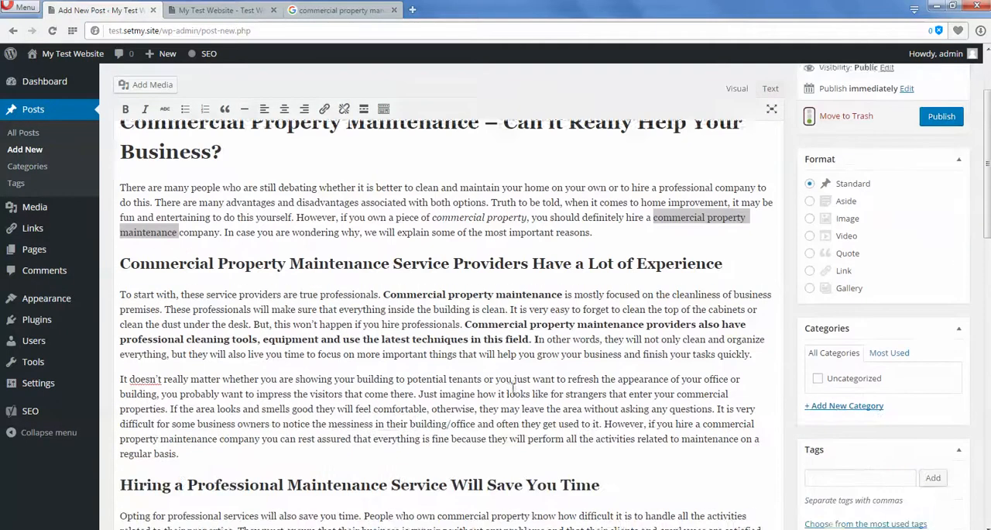
pyautogui.moveTo(120, 287); pyautogui.dragTo(150, 282)
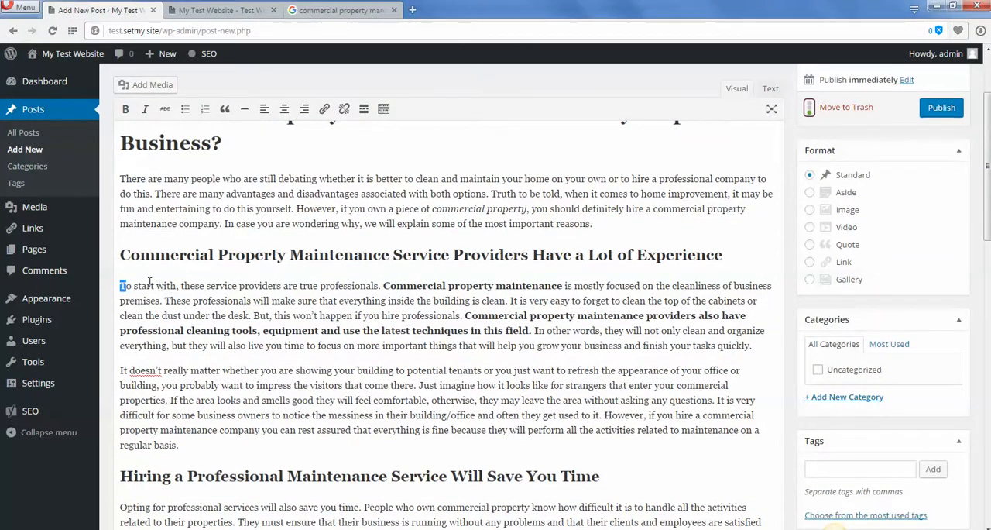
pyautogui.click(120, 287)
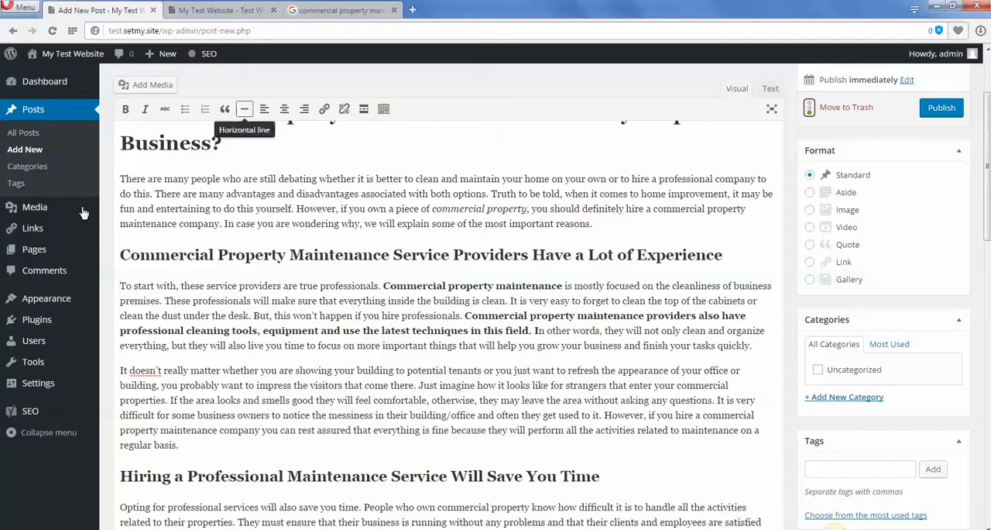
pyautogui.click(152, 87)
pyautogui.click(572, 293)
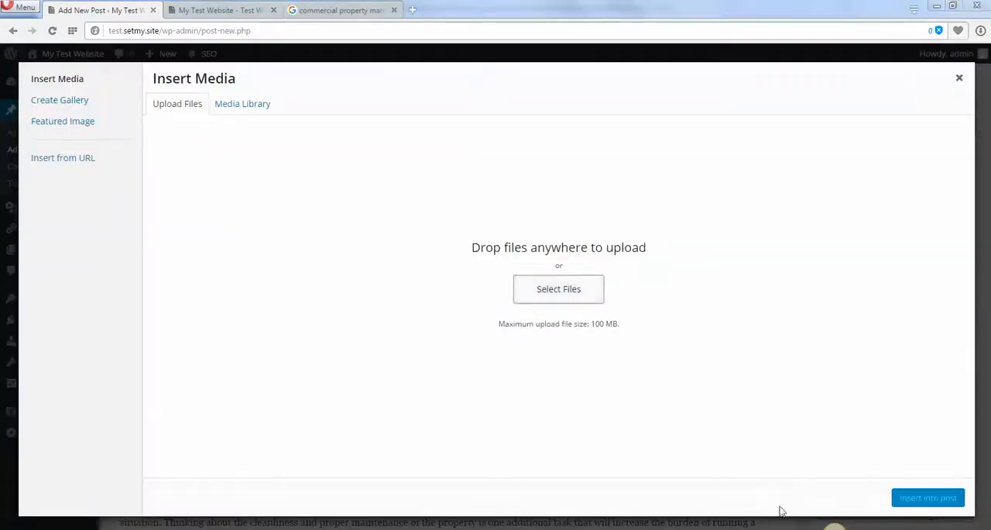
pyautogui.doubleClick(372, 133)
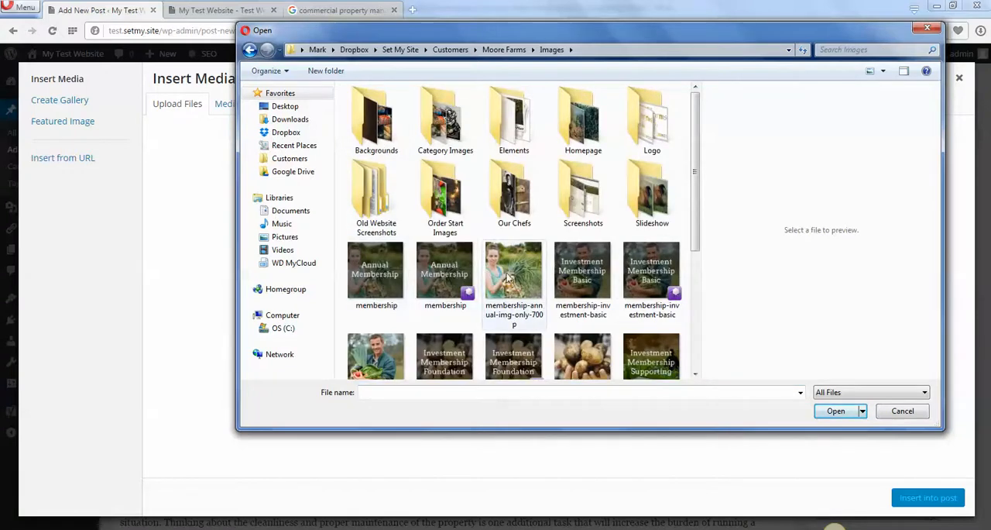
pyautogui.doubleClick(513, 271)
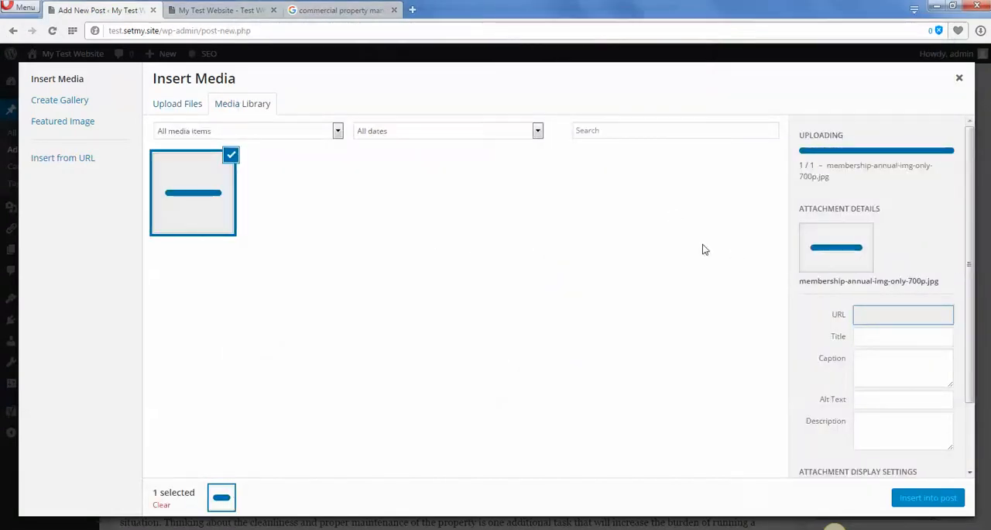
# Replace the uploaded image's title with "Commercial Property Maintenance by Test Co".
pyautogui.click(885, 314)
pyautogui.tripleClick(885, 313)
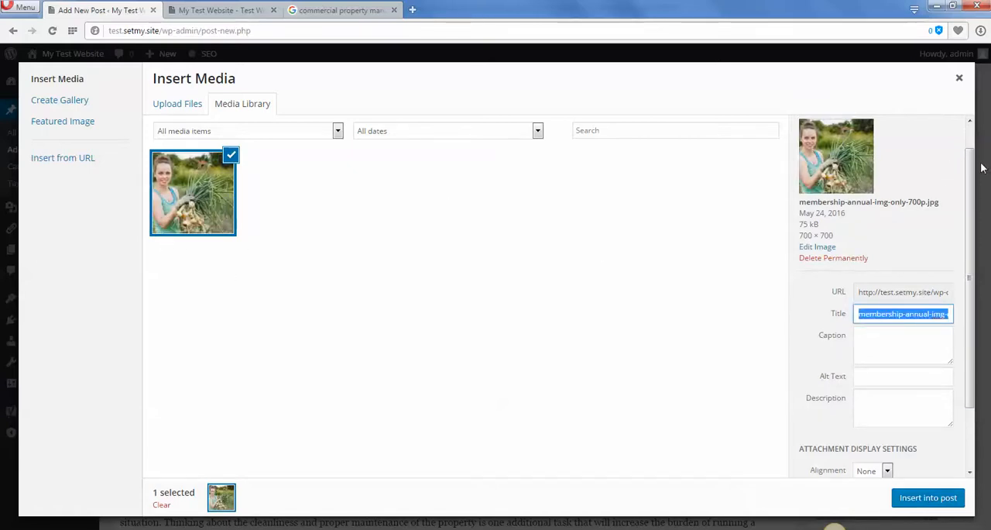
pyautogui.moveTo(966, 205); pyautogui.dragTo(958, 175)
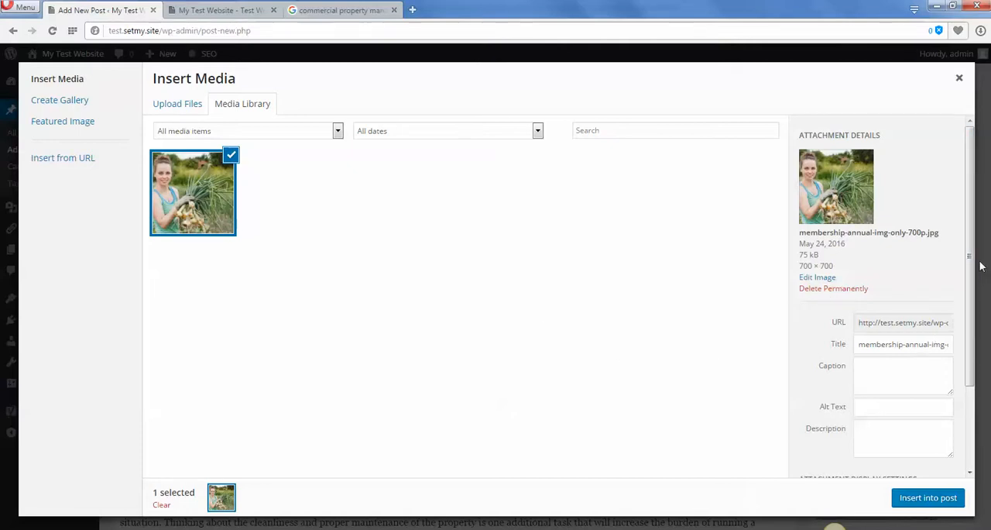
pyautogui.click(876, 347)
pyautogui.hotkey('ctrl', 'a')
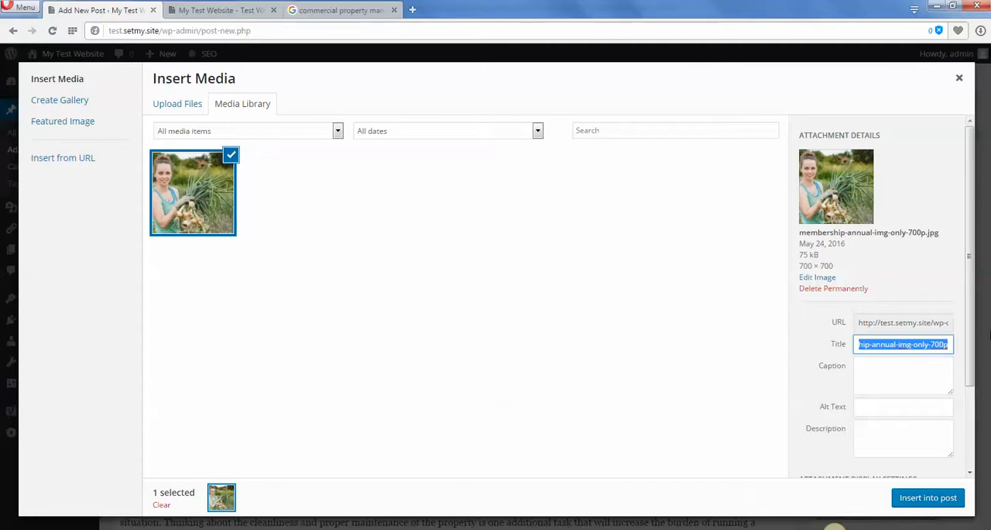
pyautogui.press('BackSpace')
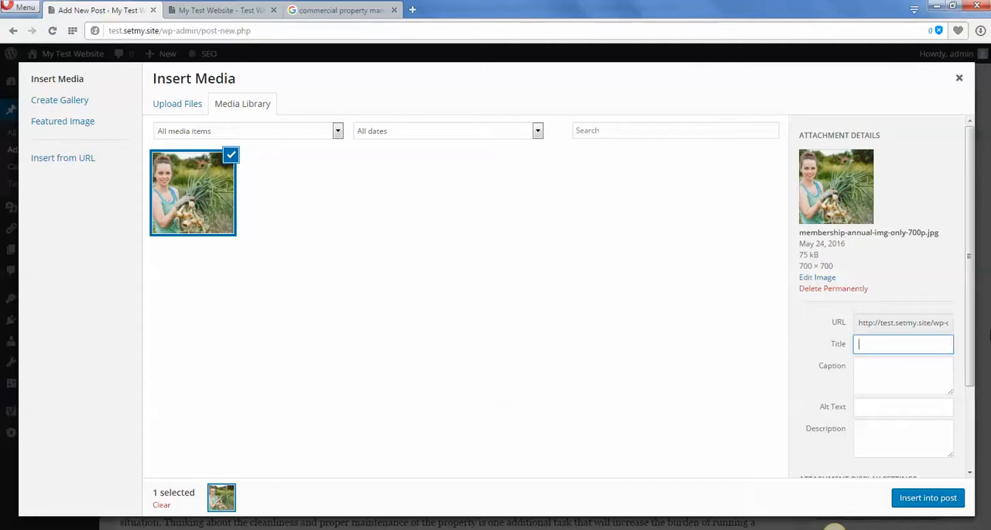
pyautogui.write('Commercial Property Maintenance by Text')
pyautogui.press('BackSpace')
pyautogui.press('BackSpace')
pyautogui.write('st Co')
pyautogui.press('Tab')
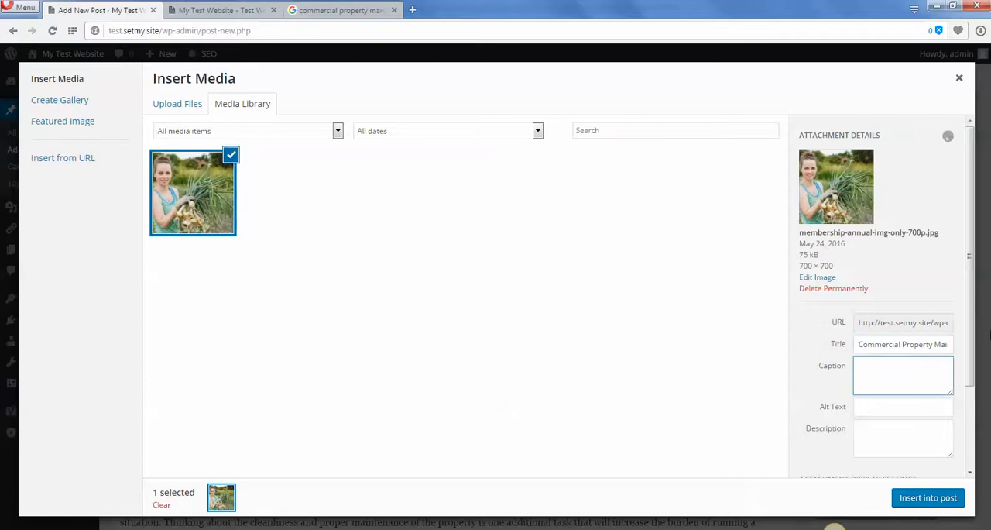
# Enter "A young woman holding some turnips in a field" as the image's alt text, without a closing full stop.
pyautogui.press('Tab')
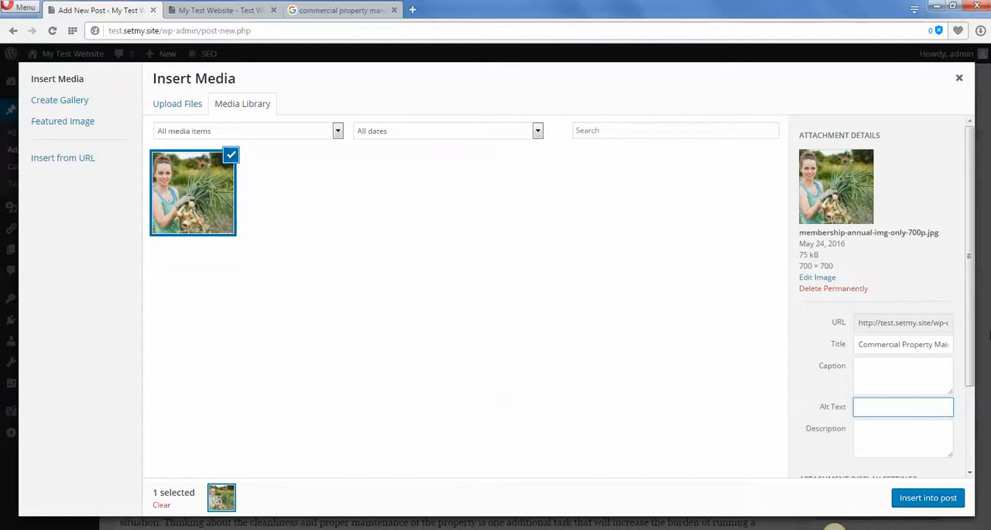
pyautogui.write('A')
pyautogui.write(' young wom')
pyautogui.write('an holding som')
pyautogui.write('e turn')
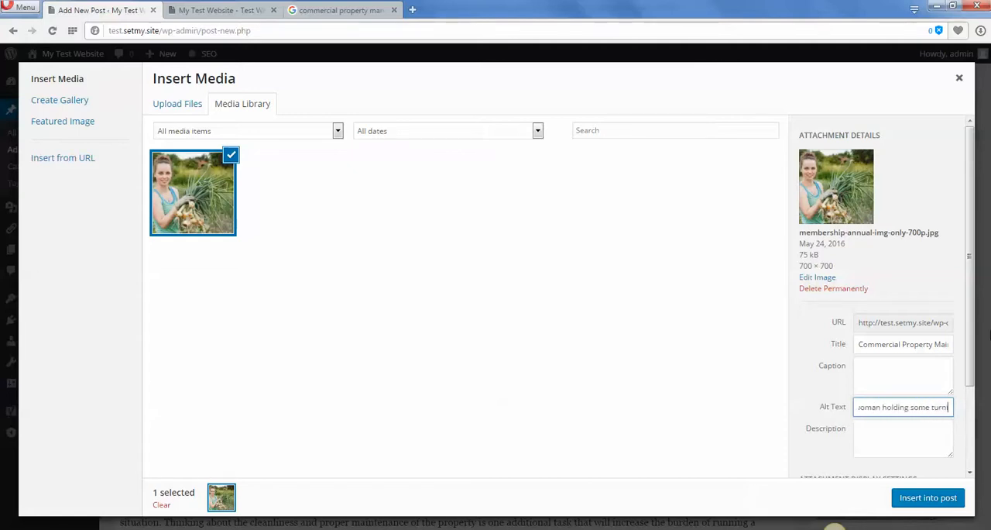
pyautogui.write('ips in a')
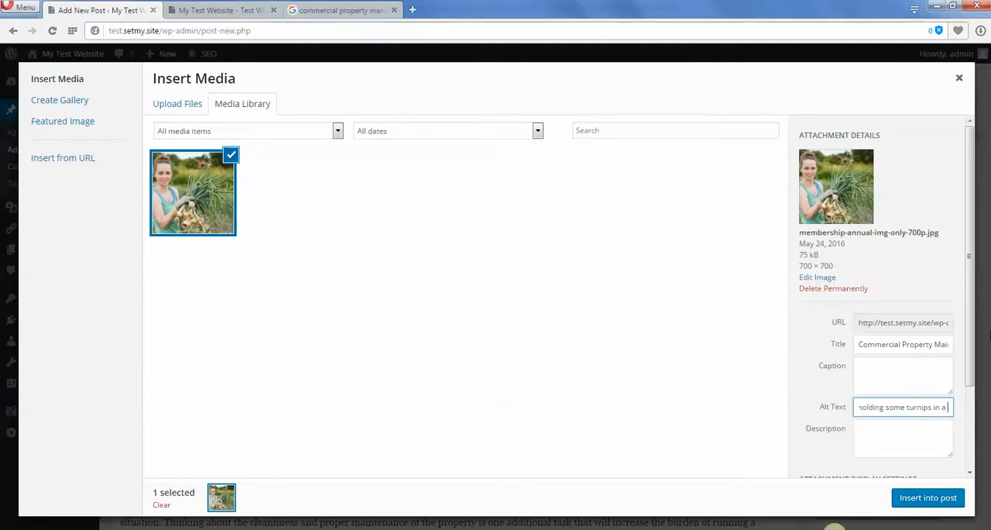
pyautogui.write(' field.')
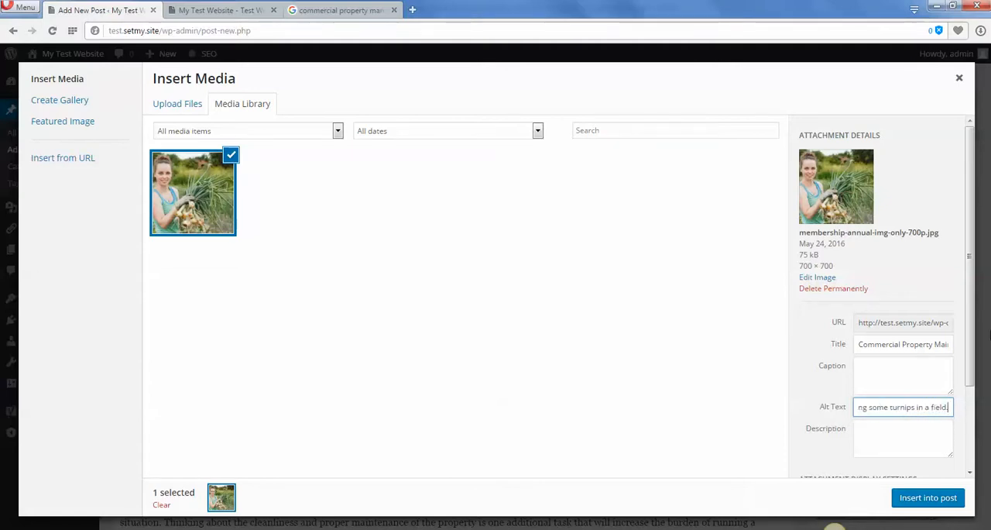
pyautogui.press('BackSpace')
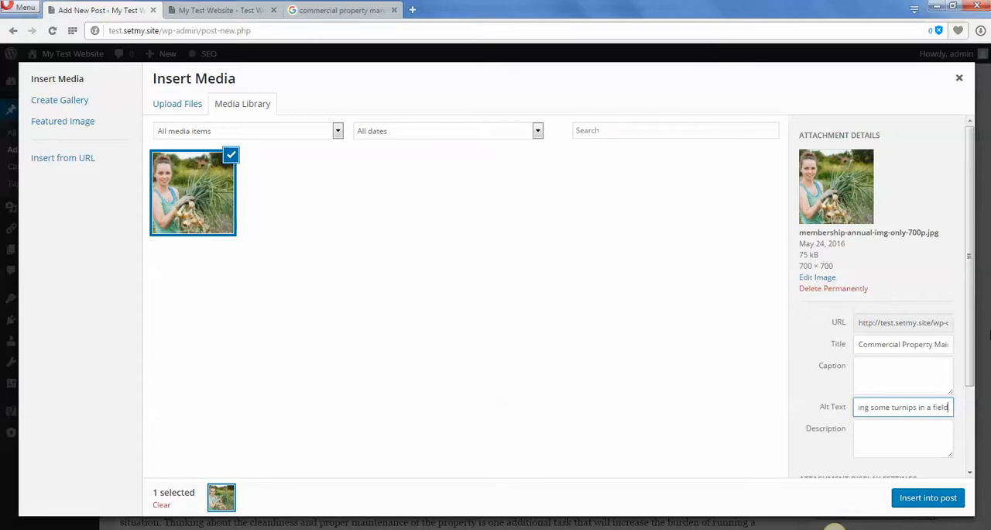
# Insert "who works for a commercial property maintenance company" after "A young" in the alt text.
pyautogui.press('Left')
pyautogui.press('Left')
pyautogui.press('Left')
pyautogui.press('Left')
pyautogui.press('Left')
pyautogui.press('Left')
pyautogui.press('Left')
pyautogui.press('Left')
pyautogui.press('Left')
pyautogui.press('Left')
pyautogui.press('Left')
pyautogui.press('Left')
pyautogui.press('Left')
pyautogui.press('Left')
pyautogui.press('Left')
pyautogui.press('Left')
pyautogui.press('Left')
pyautogui.press('Left')
pyautogui.press('Left')
pyautogui.press('Left')
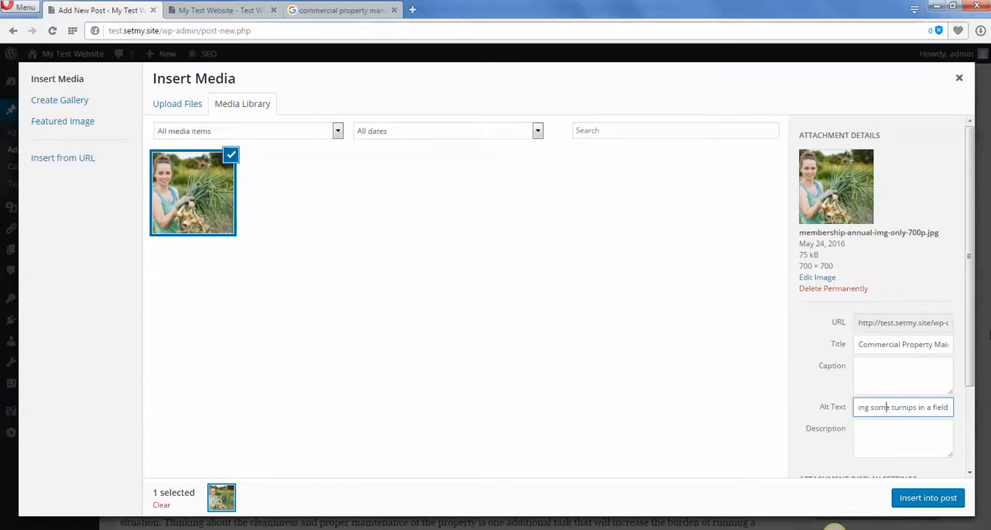
pyautogui.press('Right')
pyautogui.press('Right')
pyautogui.press('Right')
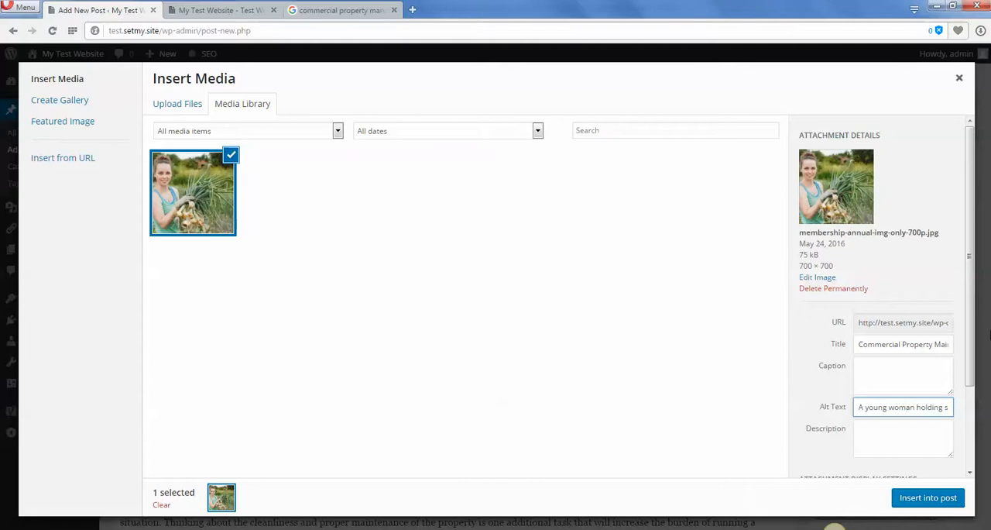
pyautogui.press('Left')
pyautogui.press('Left')
pyautogui.press('Left')
pyautogui.write('who works for ')
pyautogui.write('a commercial p')
pyautogui.write('roperty maint')
pyautogui.write('enance company')
# Correct the spelling of "maintenance" in the alt text and move "woman" in front of "who works".
pyautogui.rightClick(867, 409)
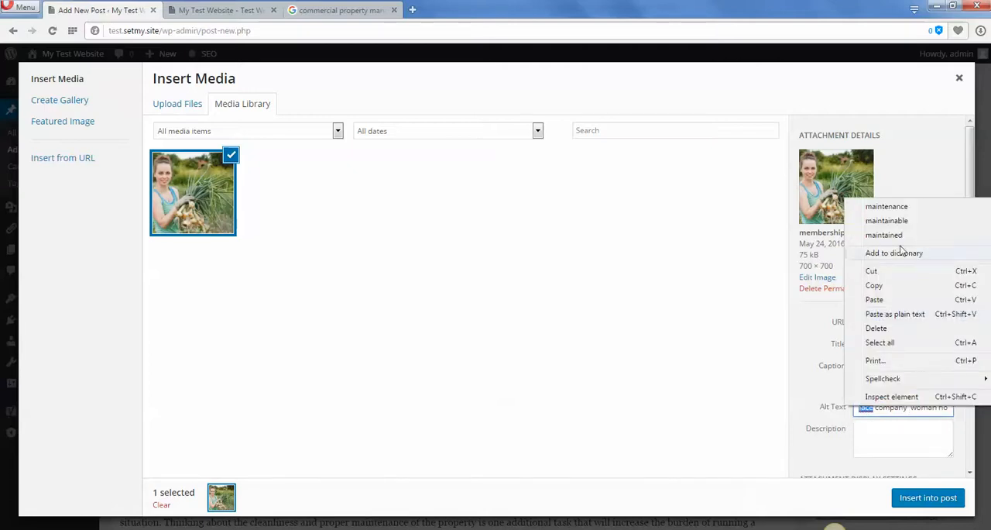
pyautogui.click(889, 207)
pyautogui.doubleClick(928, 407)
pyautogui.press('BackSpace')
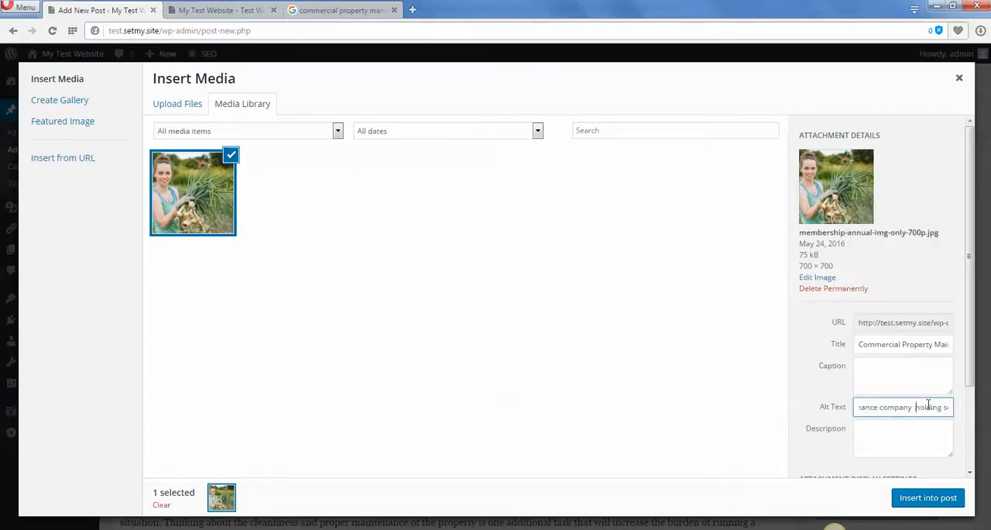
pyautogui.press('Left')
pyautogui.press('Left')
pyautogui.press('Left')
pyautogui.press('Left')
pyautogui.press('Left')
pyautogui.press('Left')
pyautogui.press('Left')
pyautogui.press('Left')
pyautogui.press('Left')
pyautogui.press('Left')
pyautogui.press('Left')
pyautogui.press('Left')
pyautogui.press('Left')
pyautogui.press('Left')
pyautogui.press('Left')
pyautogui.press('Left')
pyautogui.press('Left')
pyautogui.press('Left')
pyautogui.press('Left')
pyautogui.press('Left')
pyautogui.write('woman')
# Enter the image description "Use Test Co for the best commercial property maintenance services in Los Angeles.".
pyautogui.click(893, 428)
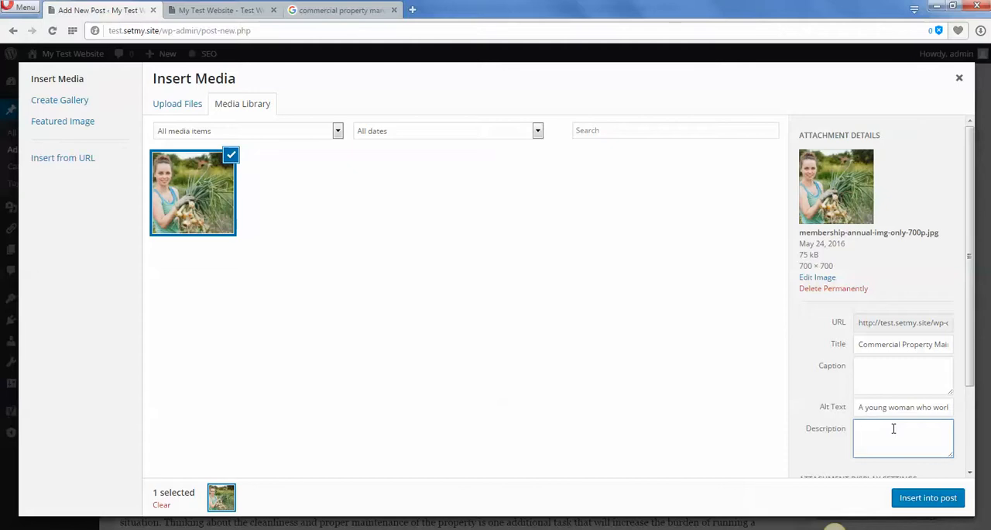
pyautogui.write('C')
pyautogui.press('BackSpace')
pyautogui.write('Use Test Co for you')
pyautogui.press('BackSpace')
pyautogui.press('BackSpace')
pyautogui.press('BackSpace')
pyautogui.write('the best commercial prope')
pyautogui.write('rty maintenance ser')
pyautogui.write('vices in Los Angeles.')
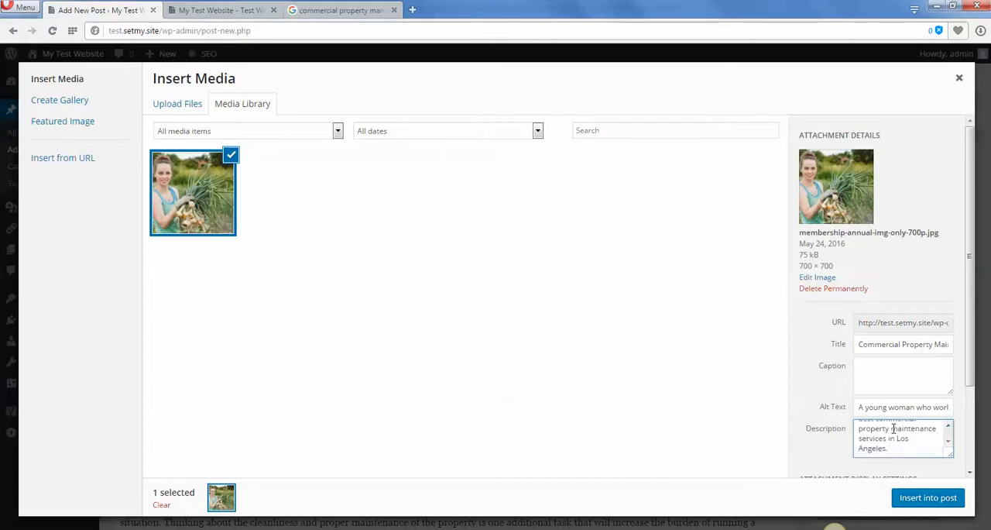
# Review the image's title, alt text and description entries.
pyautogui.click(890, 346)
pyautogui.moveTo(864, 345); pyautogui.dragTo(945, 358)
pyautogui.click(903, 408)
pyautogui.moveTo(860, 409); pyautogui.dragTo(910, 411)
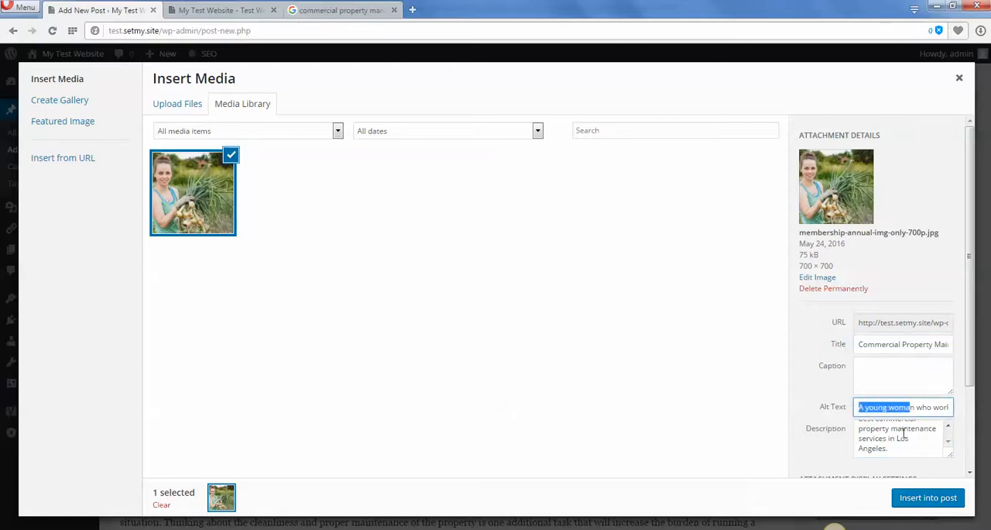
pyautogui.click(904, 435)
pyautogui.scroll(2, 904, 435)
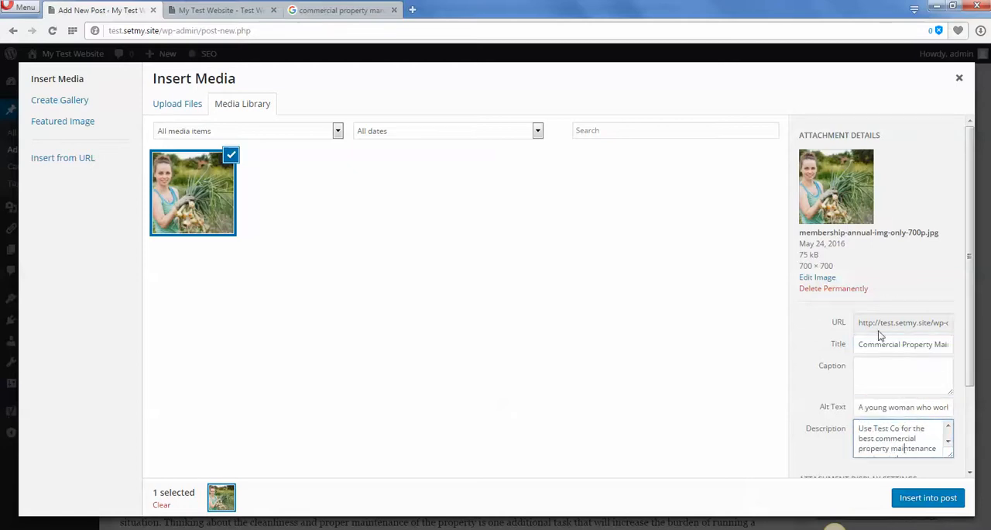
# Insert the image into the post and align it left so the paragraph text wraps beside it.
pyautogui.click(933, 503)
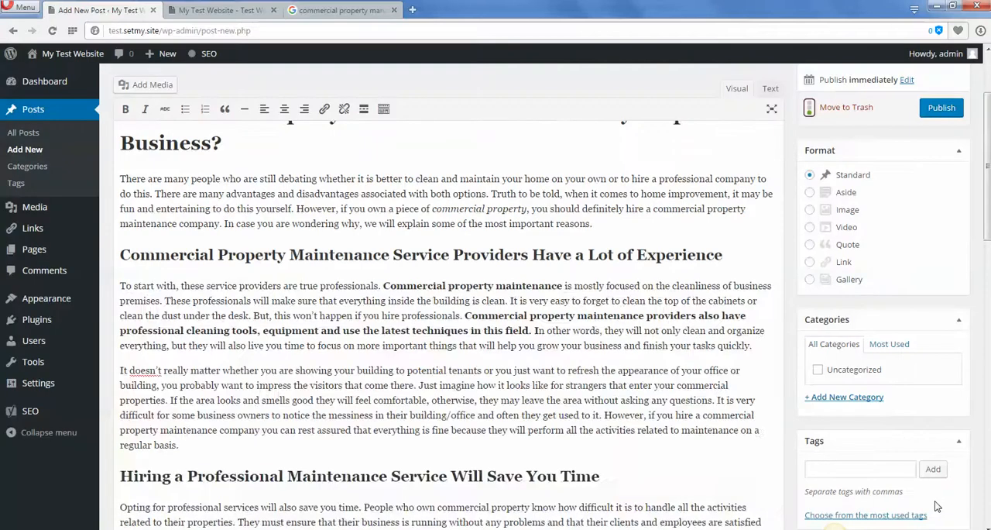
pyautogui.click(259, 389)
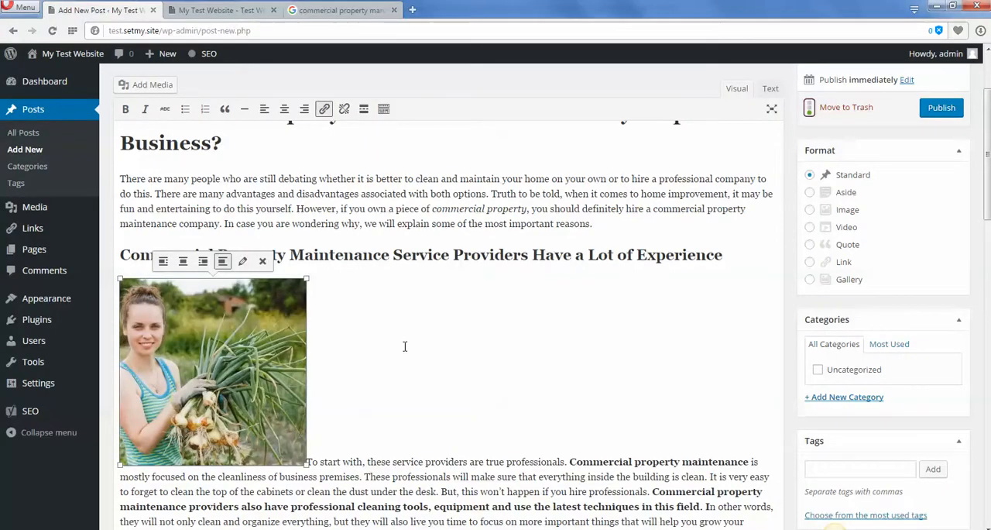
pyautogui.click(164, 262)
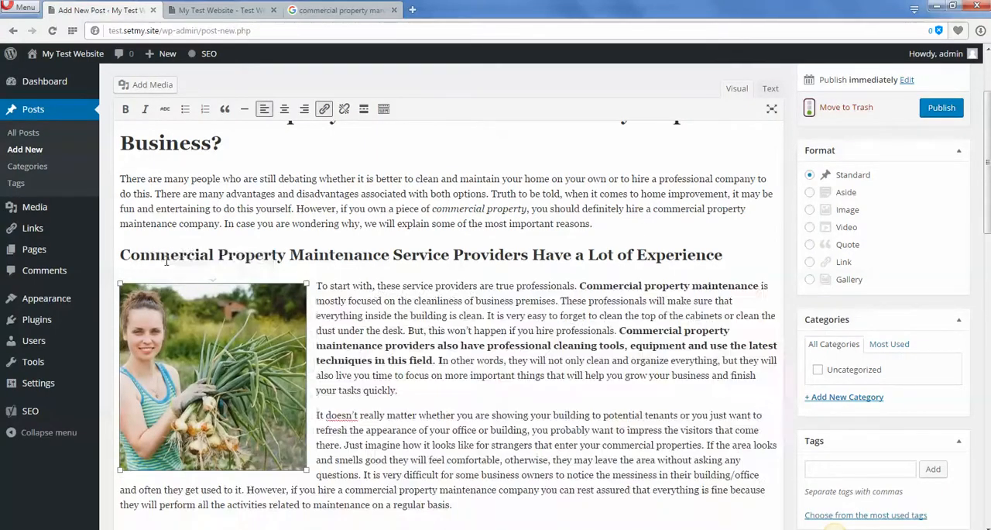
pyautogui.click(465, 372)
# Recheck the Yoast content analysis after adding the image, including the item about a stop word in the slug.
pyautogui.scroll(-6, 556, 385)
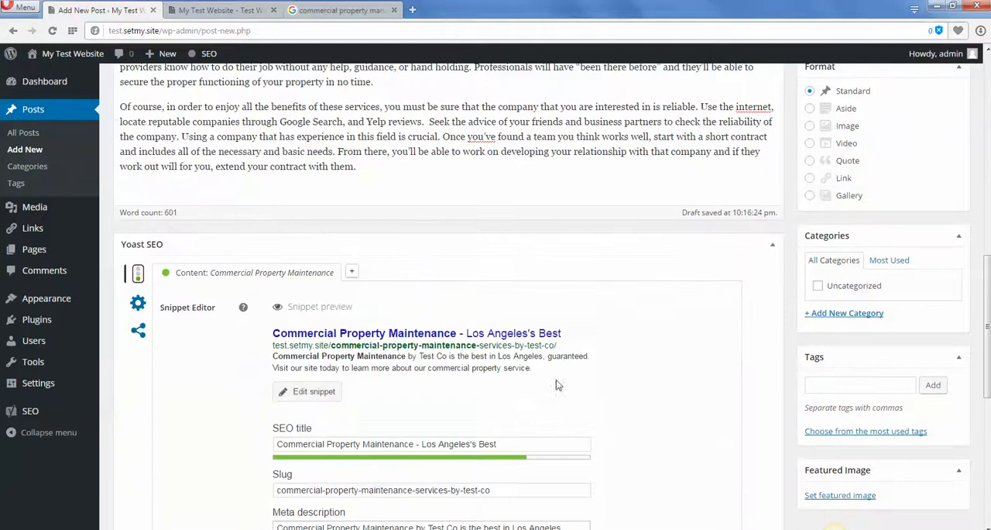
pyautogui.scroll(-3, 556, 385)
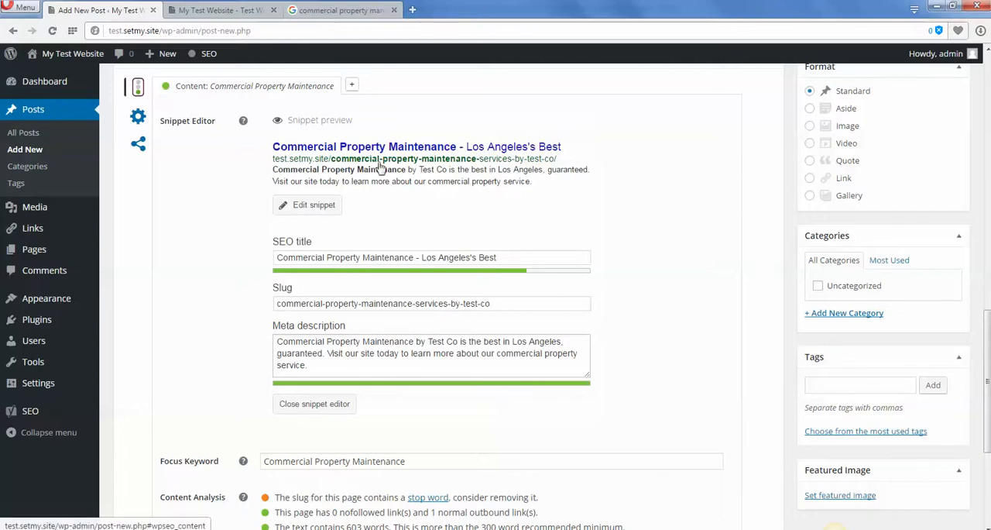
pyautogui.scroll(-4, 642, 315)
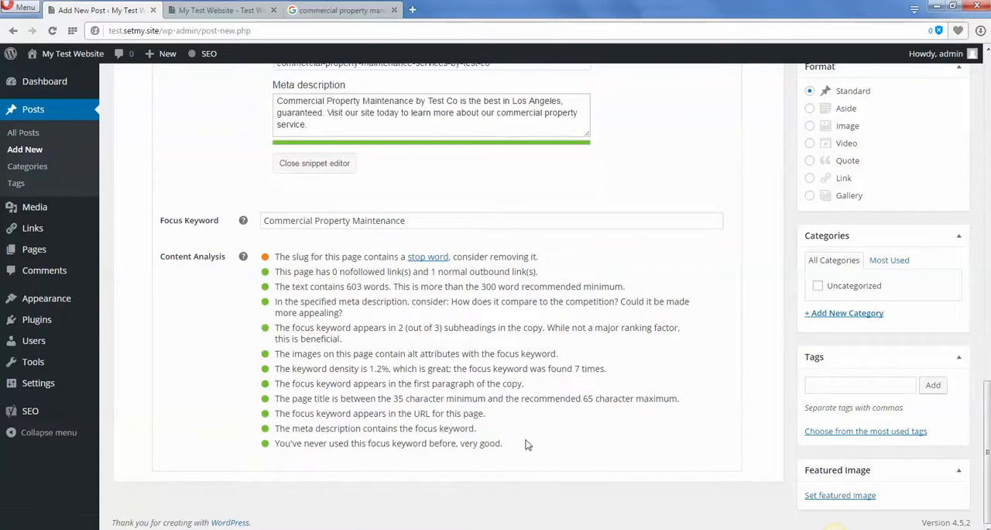
pyautogui.moveTo(526, 444); pyautogui.dragTo(324, 255)
pyautogui.click(266, 261)
pyautogui.click(359, 347)
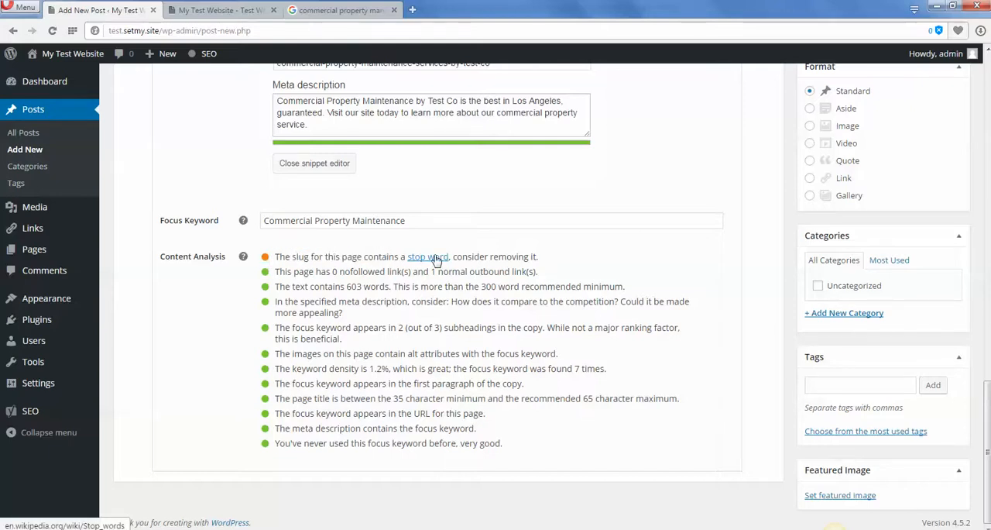
# Check the word "by" in the post title and permalink as the stop word flagged for the slug.
pyautogui.scroll(15, 573, 275)
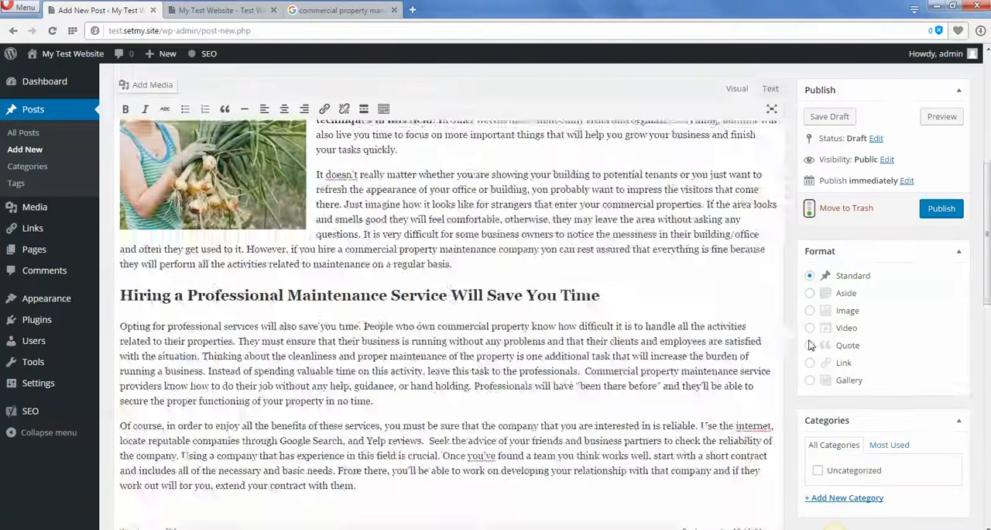
pyautogui.scroll(5, 810, 345)
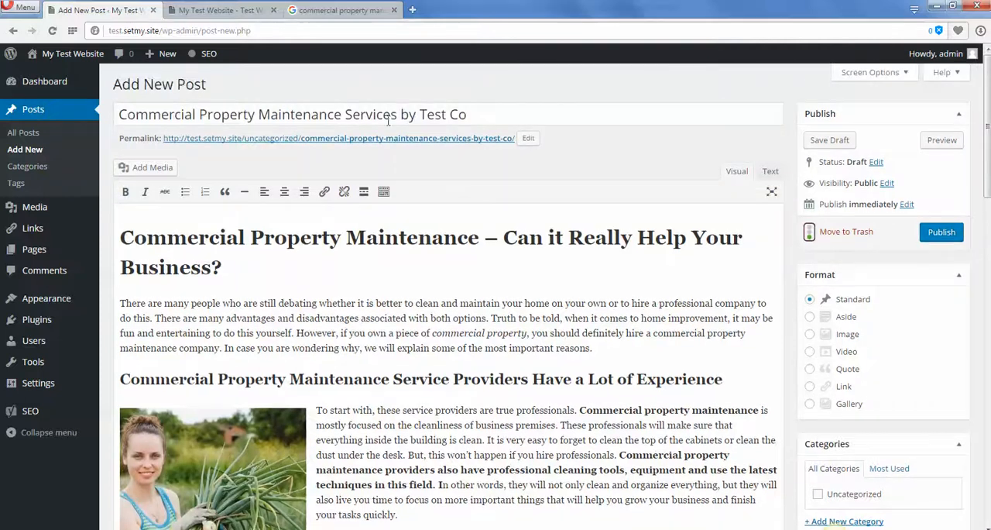
pyautogui.moveTo(419, 115); pyautogui.dragTo(401, 114)
pyautogui.click(417, 156)
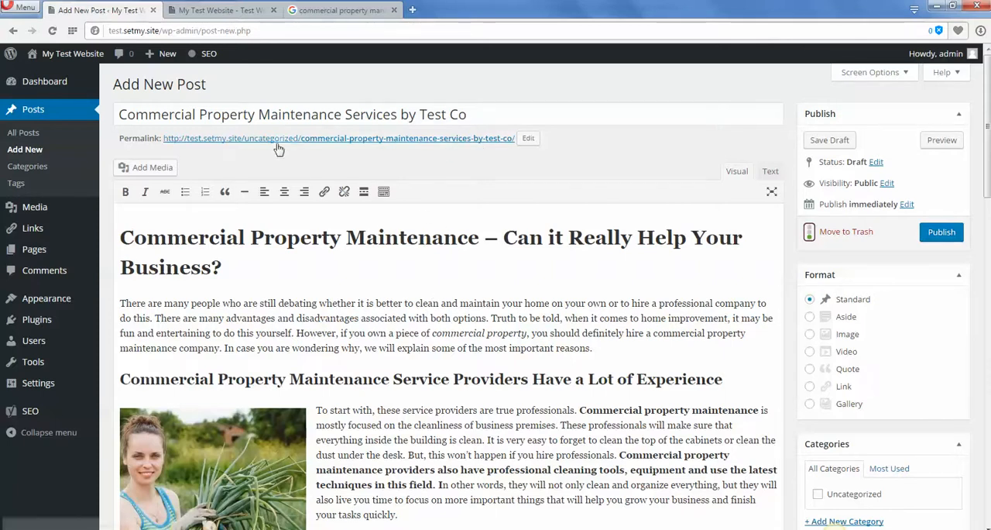
pyautogui.click(583, 317)
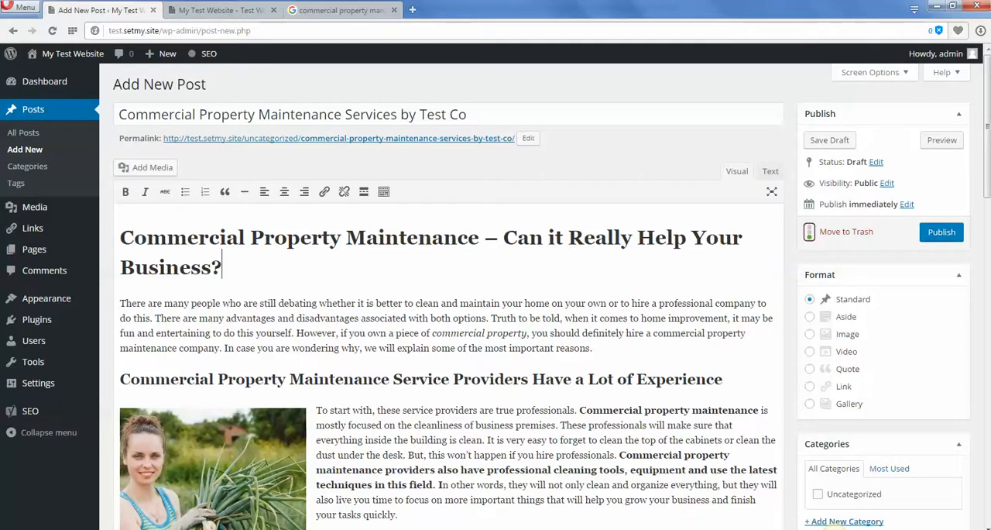
# Show the post editor's additional row of formatting tools.
pyautogui.moveTo(988, 128); pyautogui.dragTo(987, 169)
pyautogui.click(502, 310)
pyautogui.scroll(3, 527, 379)
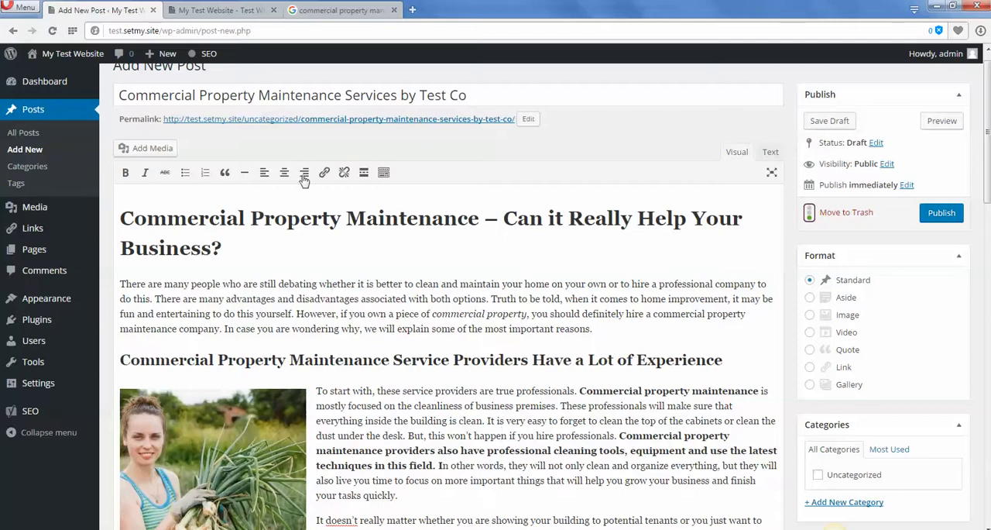
pyautogui.click(333, 284)
pyautogui.click(581, 262)
pyautogui.click(383, 173)
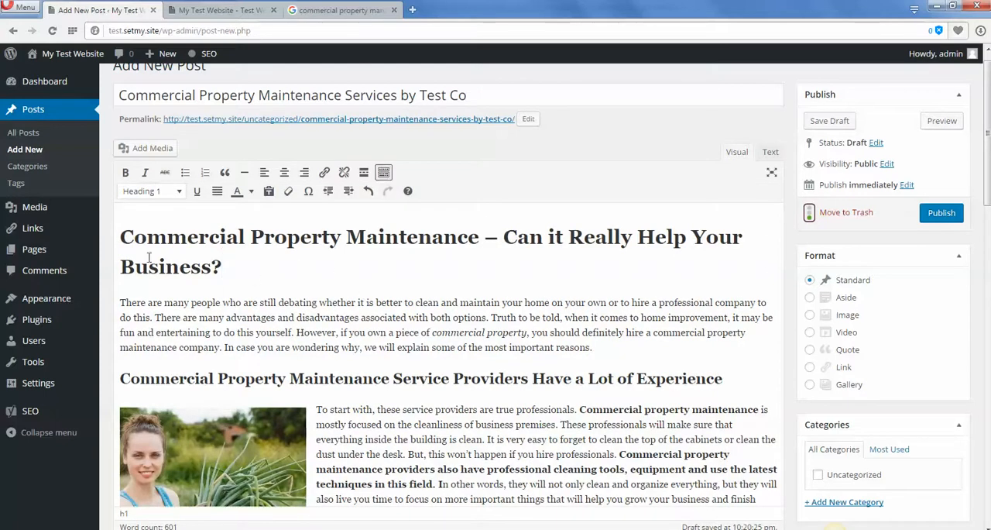
# Check the main heading's paragraph format and its use of the focus keyword "Commercial Property Maintenance".
pyautogui.moveTo(121, 237); pyautogui.dragTo(225, 266)
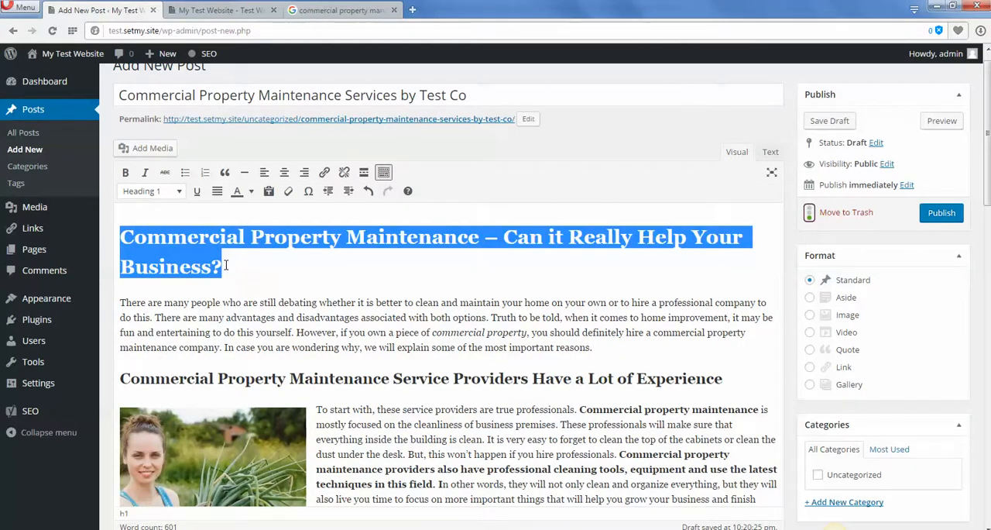
pyautogui.click(171, 195)
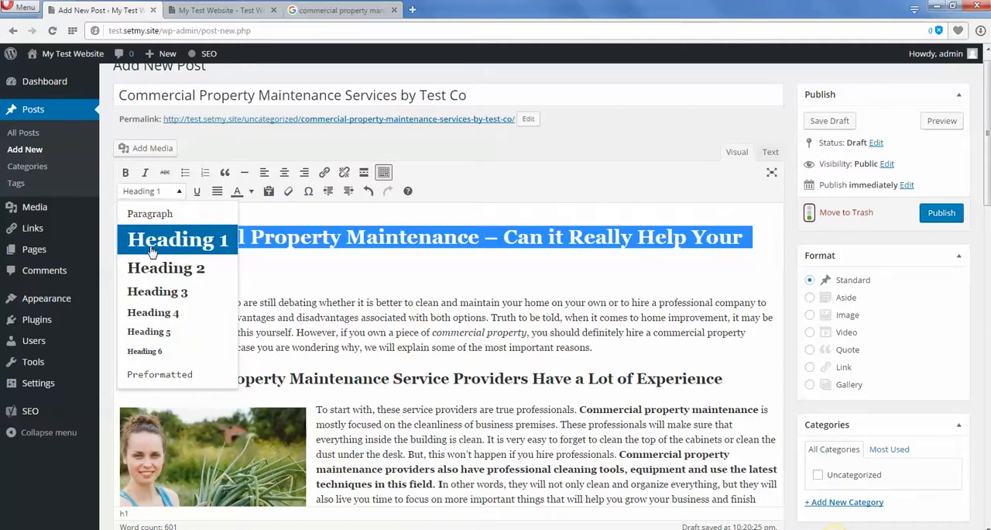
pyautogui.click(301, 237)
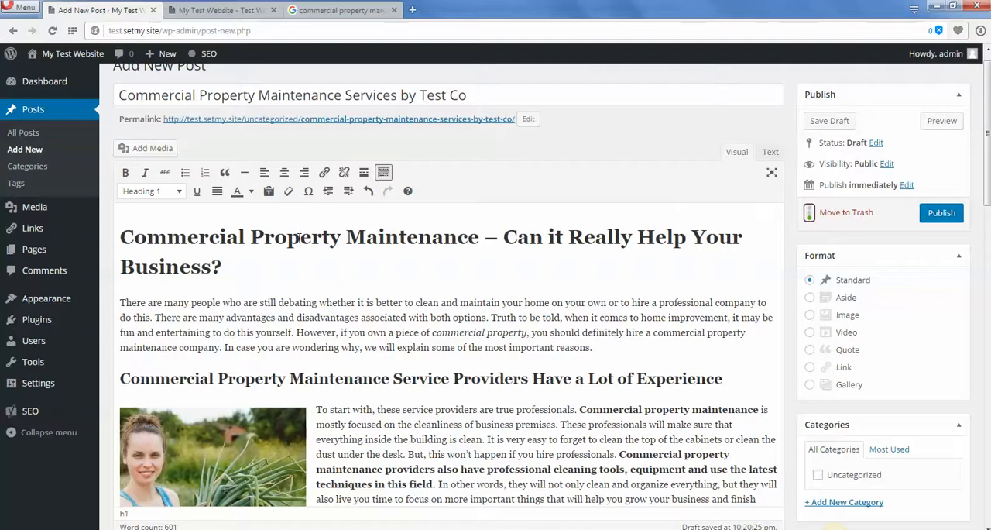
pyautogui.moveTo(478, 241); pyautogui.dragTo(119, 239)
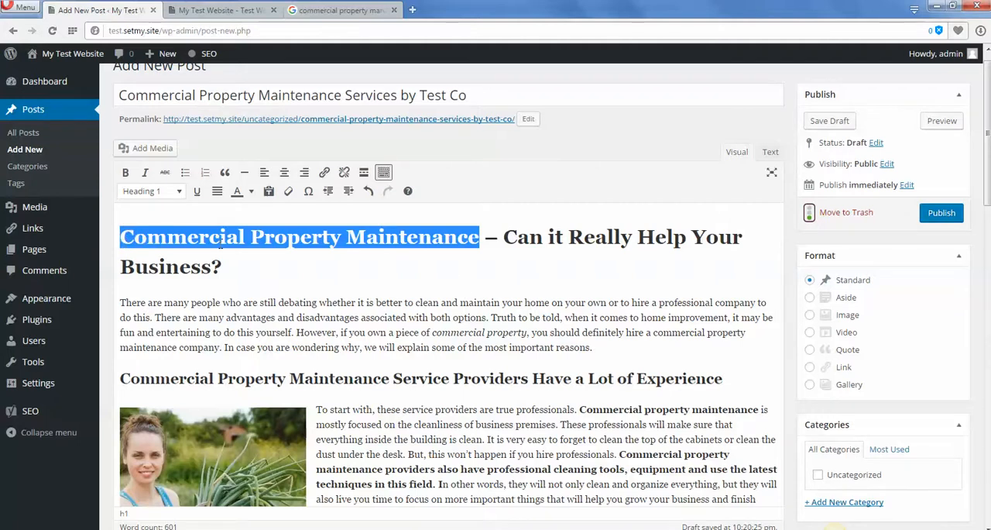
pyautogui.click(179, 268)
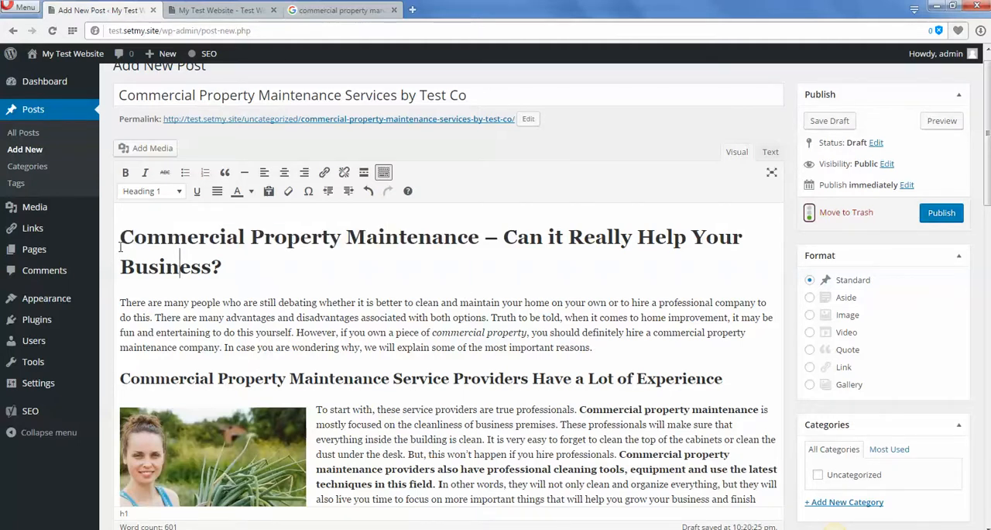
pyautogui.moveTo(121, 237); pyautogui.dragTo(481, 228)
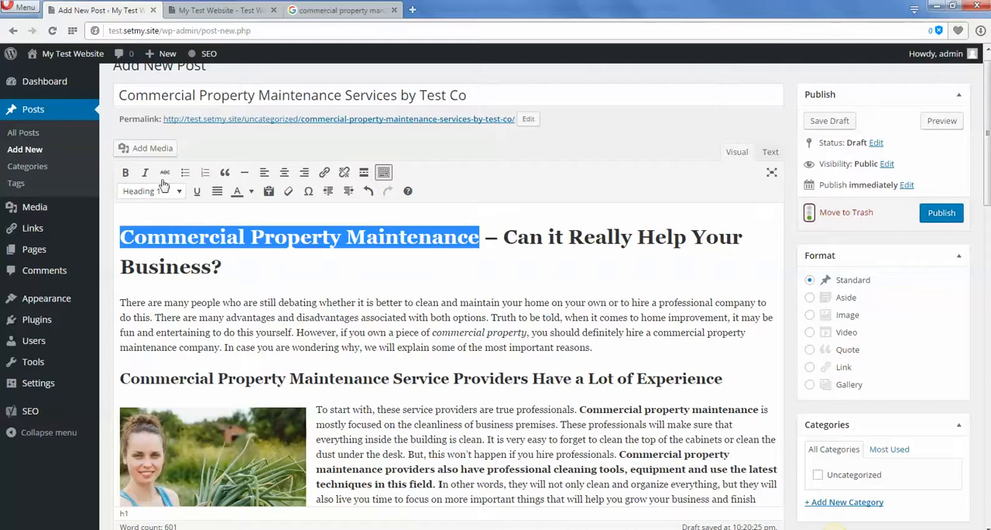
pyautogui.click(210, 273)
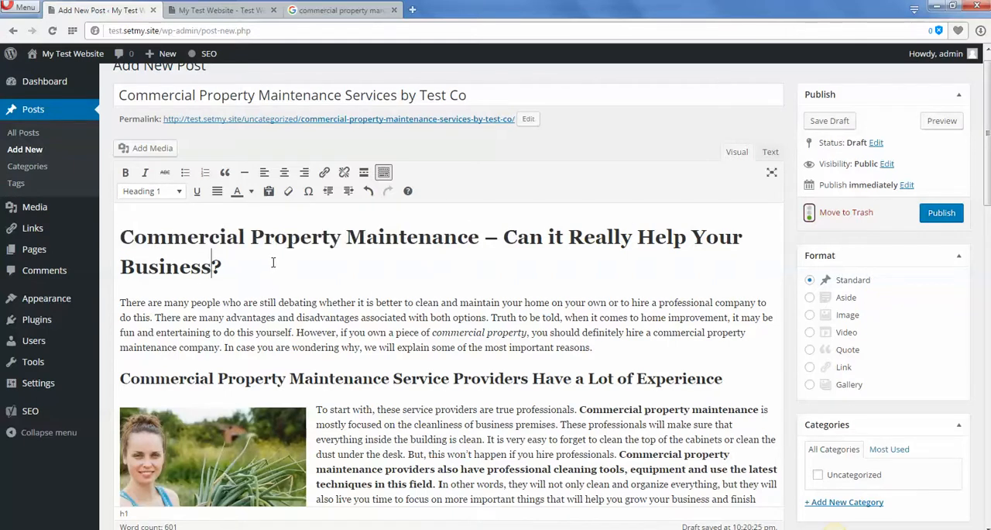
# Review the introductory paragraph's use of the focus keyword in "commercial property maintenance company".
pyautogui.scroll(-1, 225, 268)
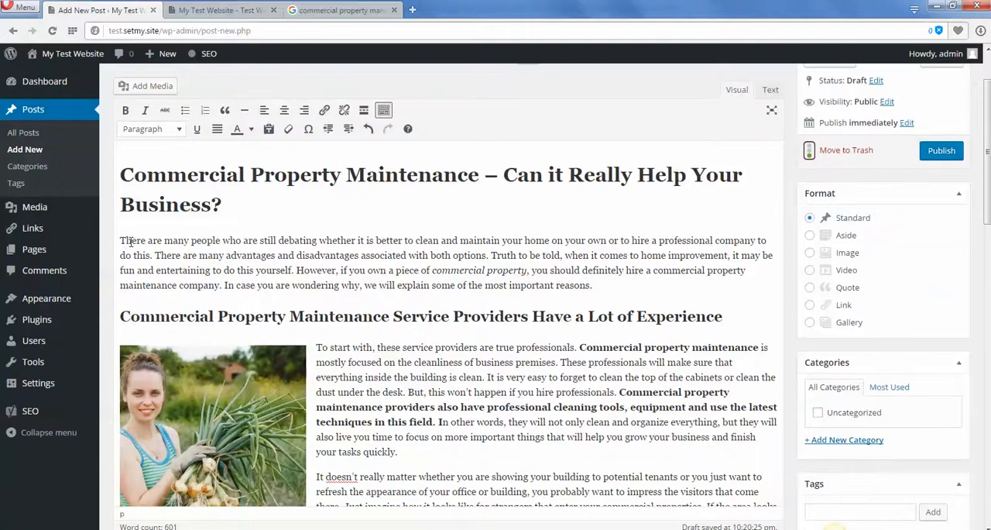
pyautogui.moveTo(120, 241); pyautogui.dragTo(706, 282)
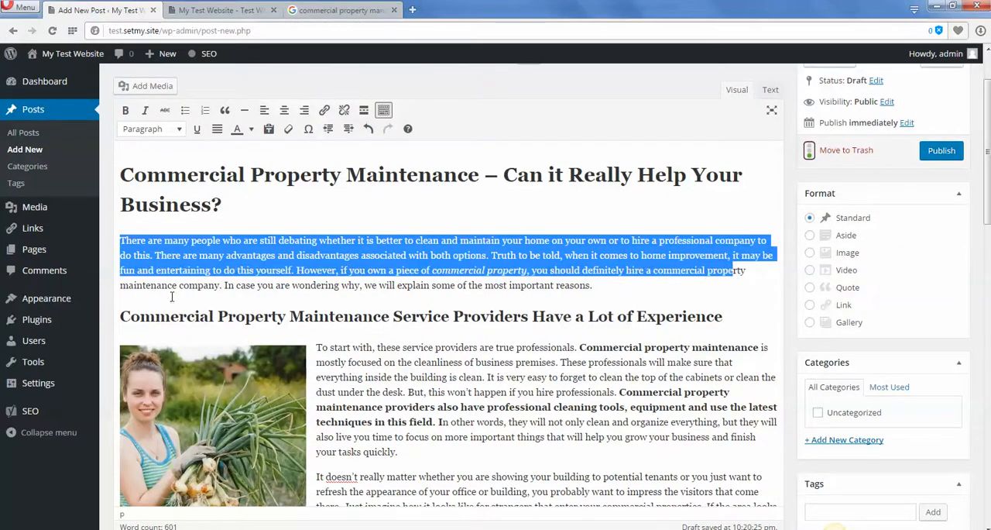
pyautogui.click(379, 242)
pyautogui.moveTo(654, 270); pyautogui.dragTo(220, 285)
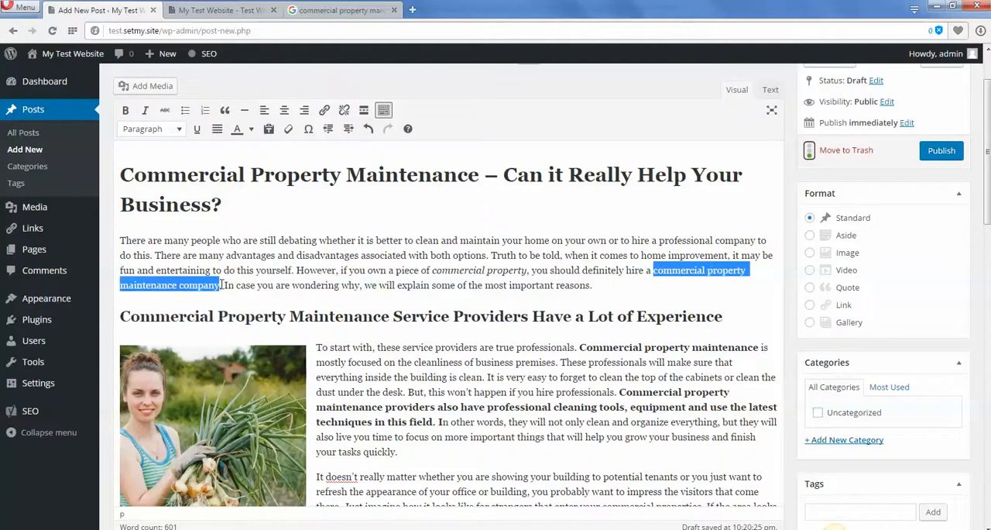
pyautogui.scroll(-1, 597, 271)
pyautogui.click(573, 330)
pyautogui.scroll(-1, 558, 346)
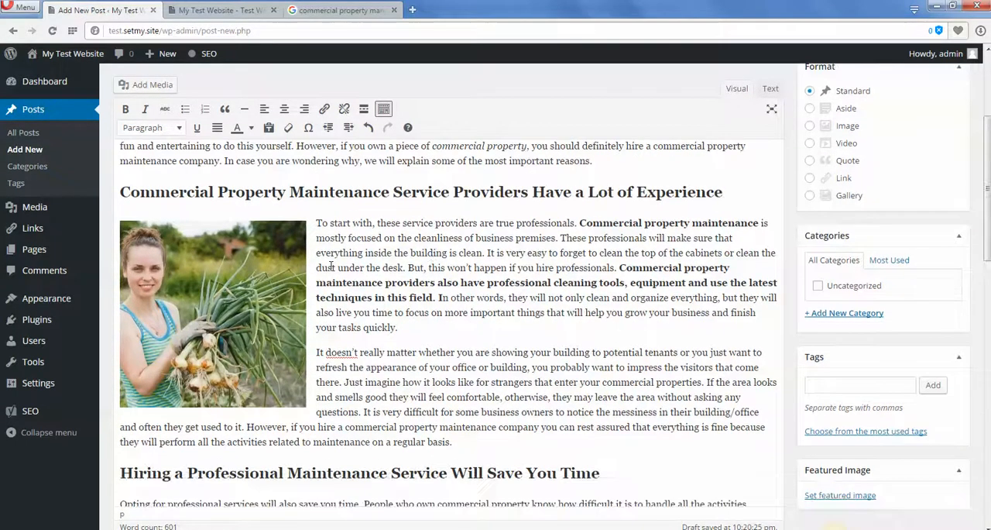
# Check the first subheading, "Commercial Property Maintenance Service Providers Have a Lot of Experience", for its format and focus keyword.
pyautogui.moveTo(120, 192); pyautogui.dragTo(739, 191)
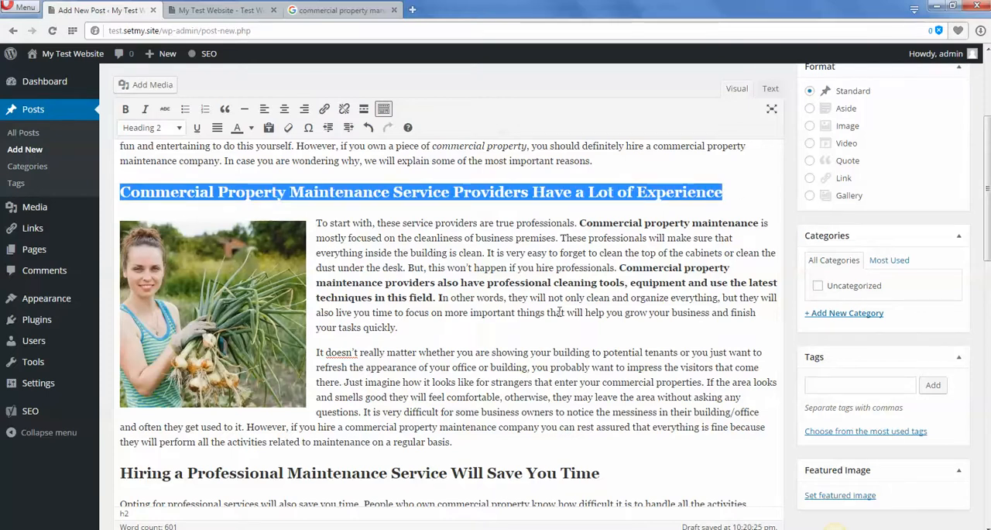
pyautogui.click(154, 193)
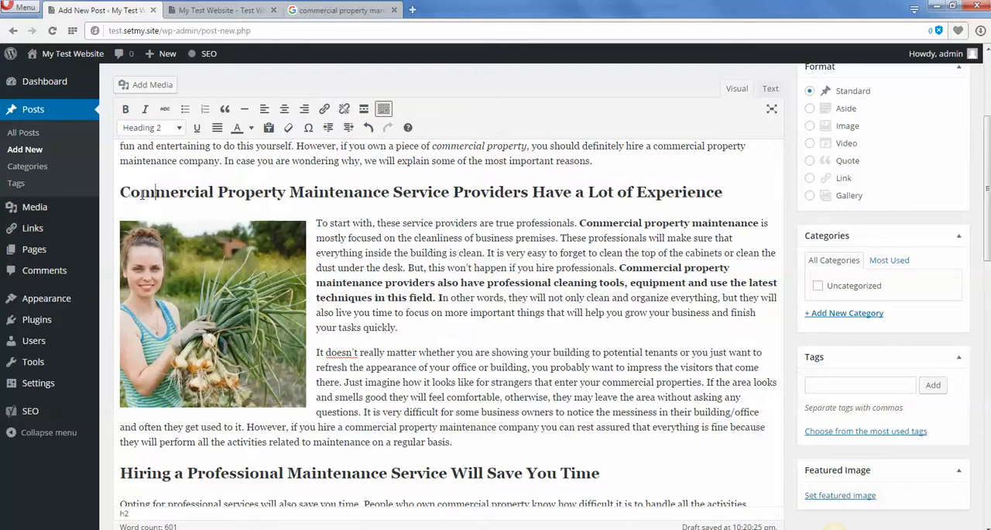
pyautogui.moveTo(121, 193); pyautogui.dragTo(389, 190)
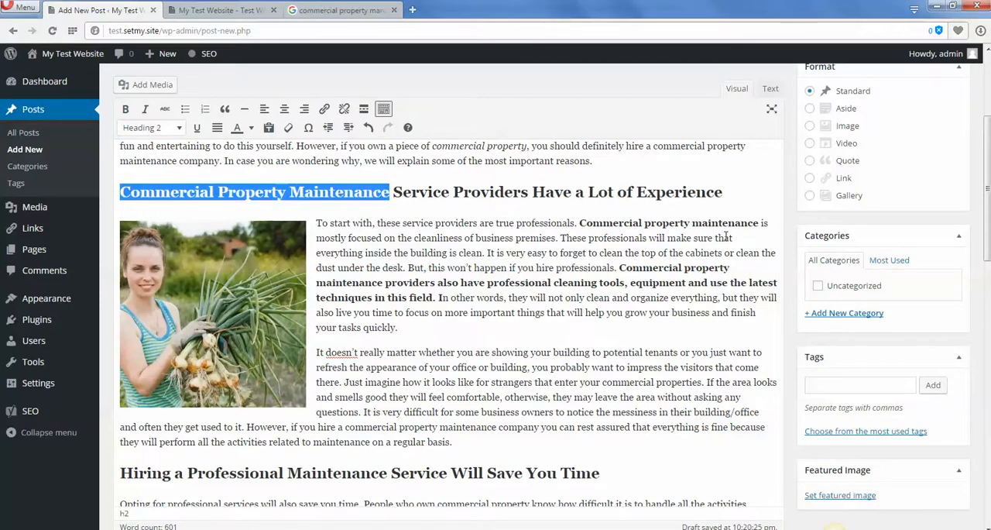
pyautogui.scroll(1, 470, 358)
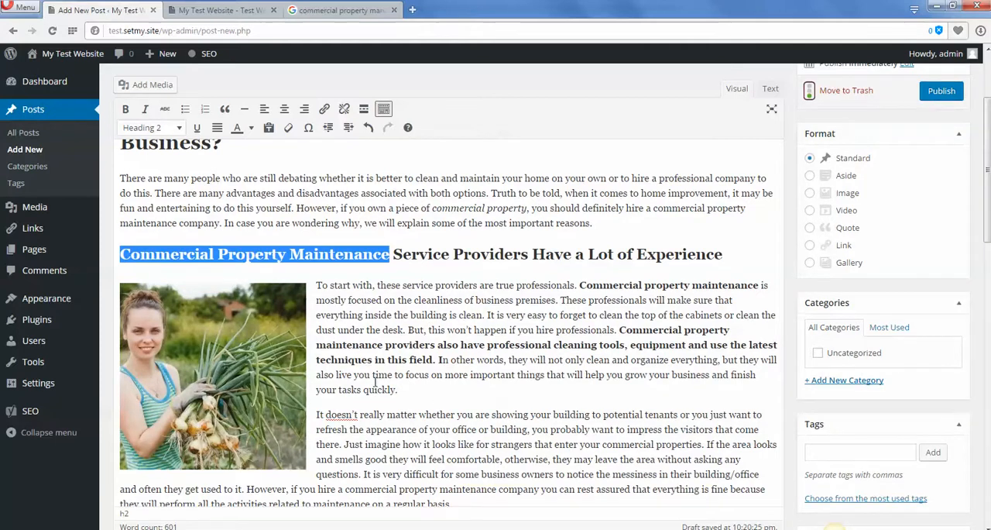
pyautogui.click(400, 329)
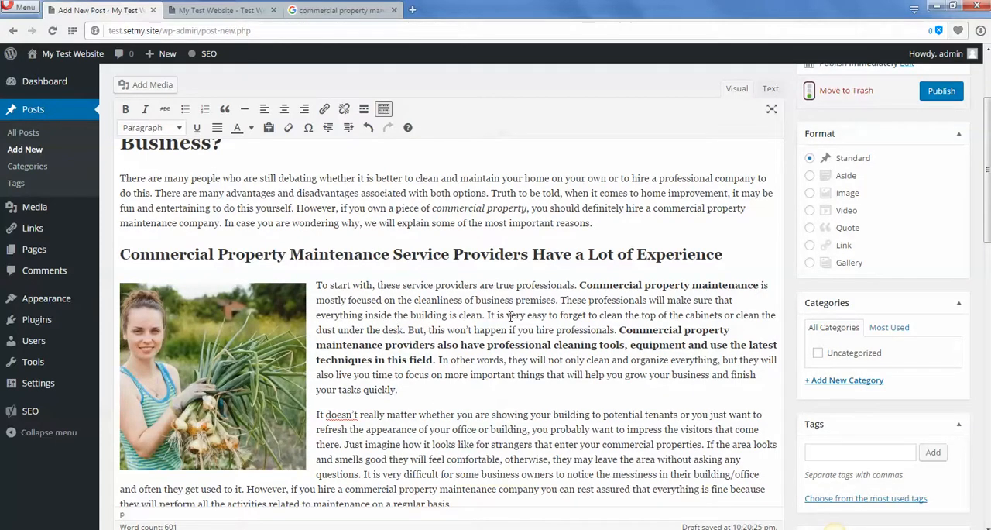
pyautogui.moveTo(392, 254); pyautogui.dragTo(120, 254)
pyautogui.click(481, 347)
# Review the bold focus keyword and the bold sentence about professional cleaning tools in the paragraph beside the image.
pyautogui.moveTo(580, 285); pyautogui.dragTo(759, 286)
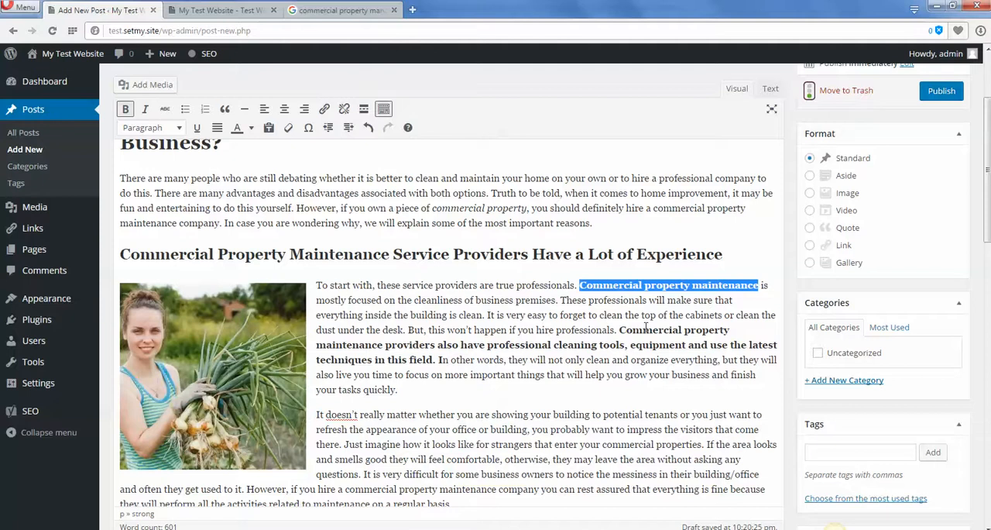
pyautogui.click(622, 301)
pyautogui.moveTo(597, 283); pyautogui.dragTo(762, 272)
pyautogui.click(632, 360)
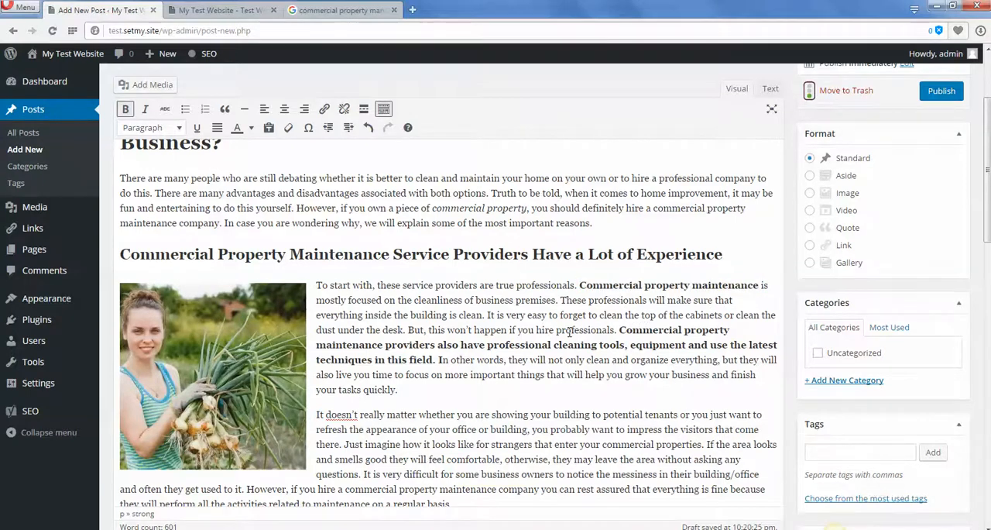
pyautogui.scroll(-1, 573, 329)
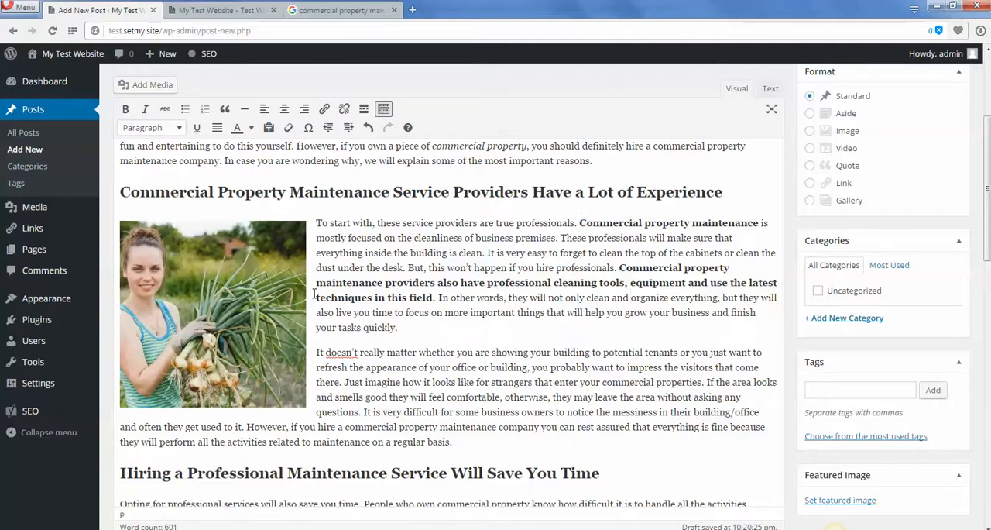
pyautogui.moveTo(316, 283); pyautogui.dragTo(435, 301)
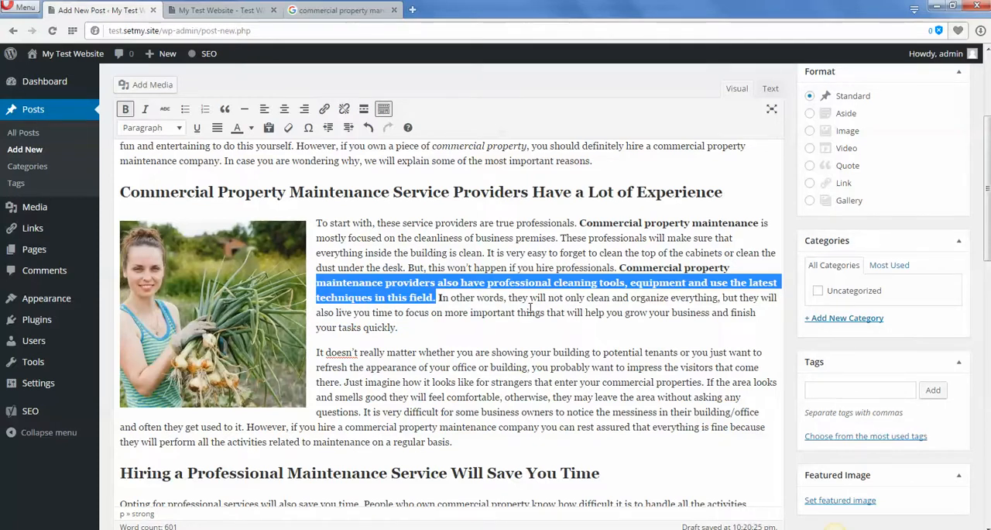
pyautogui.click(550, 328)
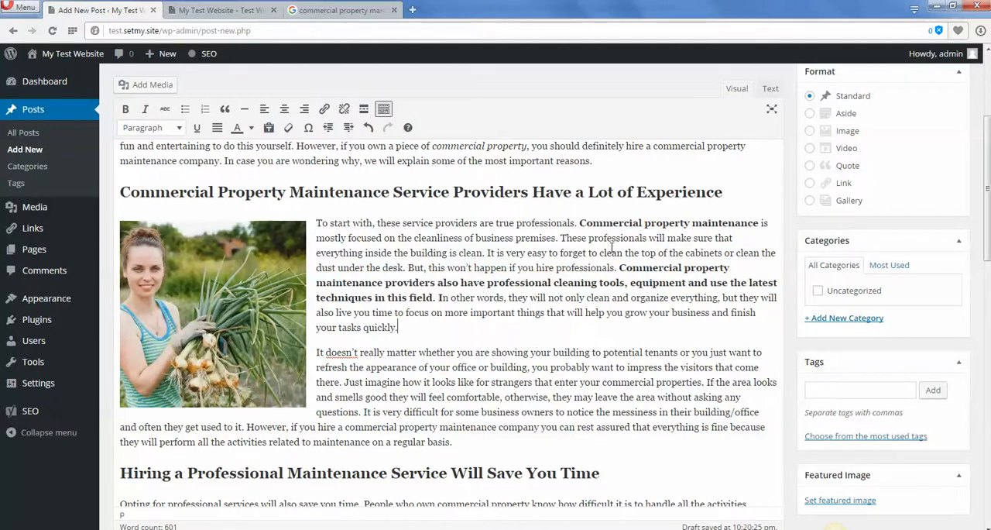
pyautogui.moveTo(580, 224); pyautogui.dragTo(759, 224)
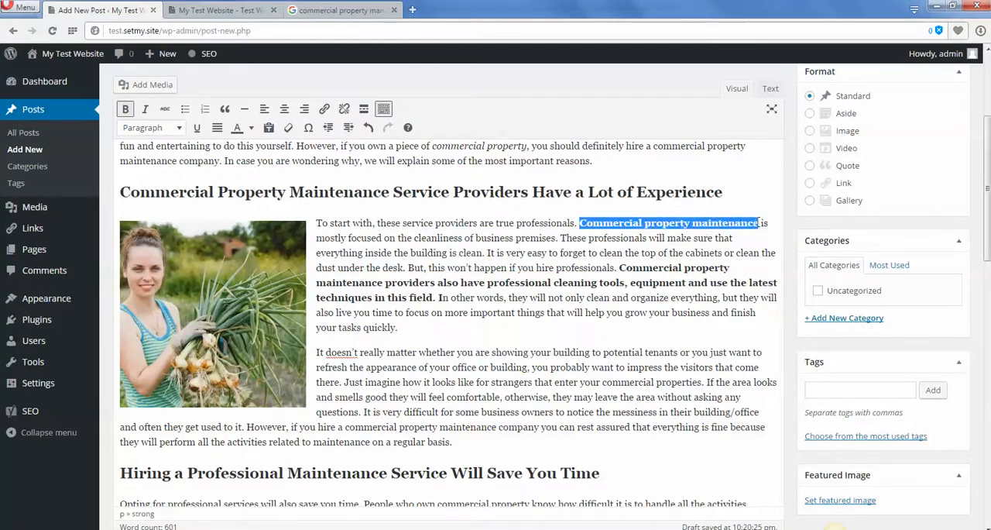
pyautogui.click(614, 303)
# Review the subheading "Hiring a Professional Maintenance Service Will Save You Time" and the focus keyword in the paragraph below it.
pyautogui.scroll(-1, 615, 304)
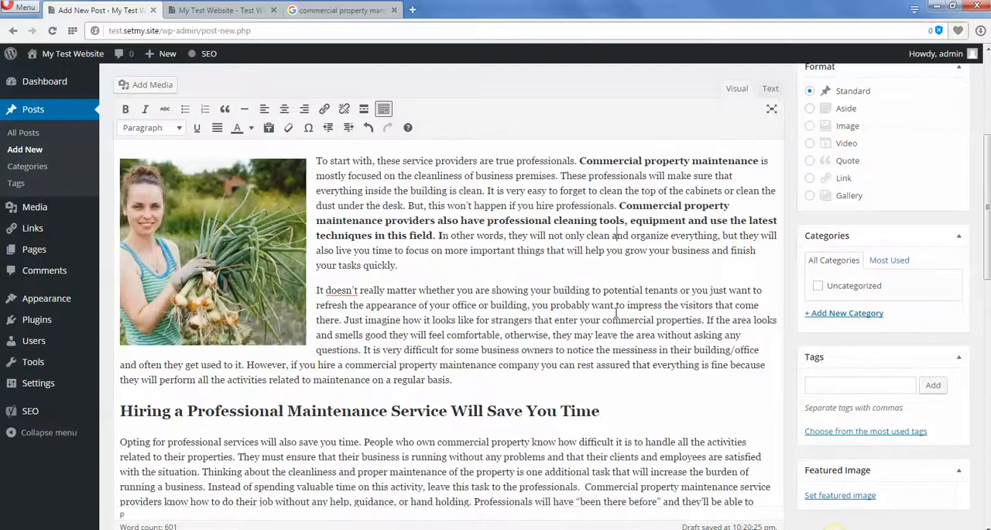
pyautogui.scroll(-1, 615, 318)
pyautogui.scroll(-1, 619, 322)
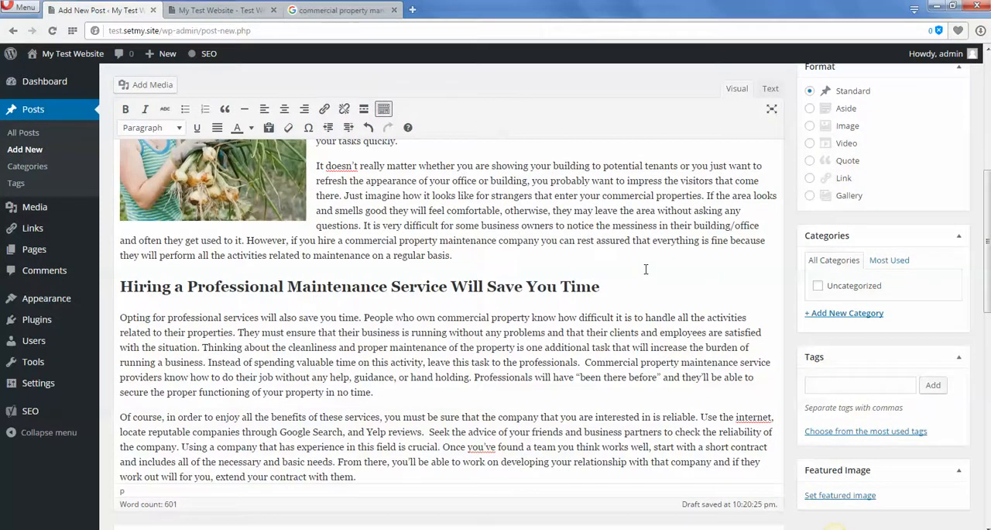
pyautogui.moveTo(601, 286); pyautogui.dragTo(133, 273)
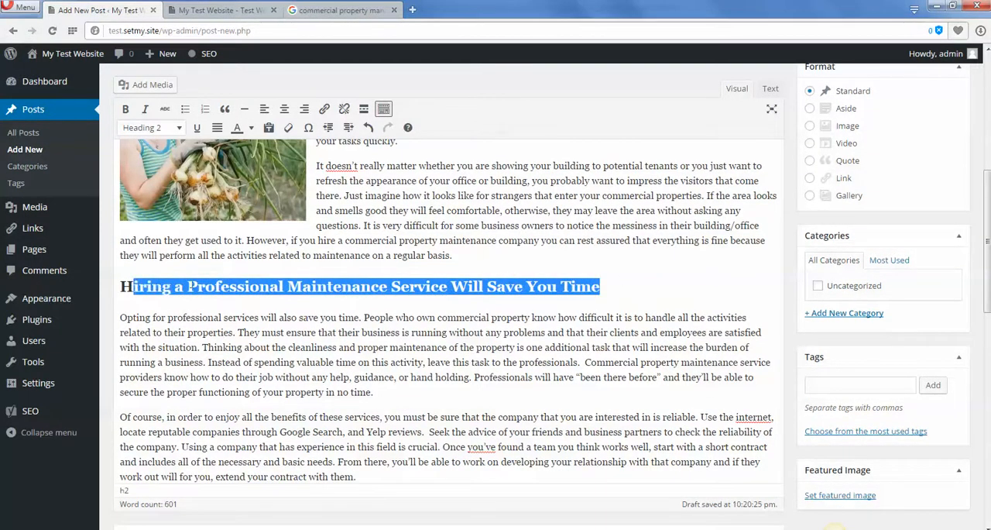
pyautogui.click(580, 293)
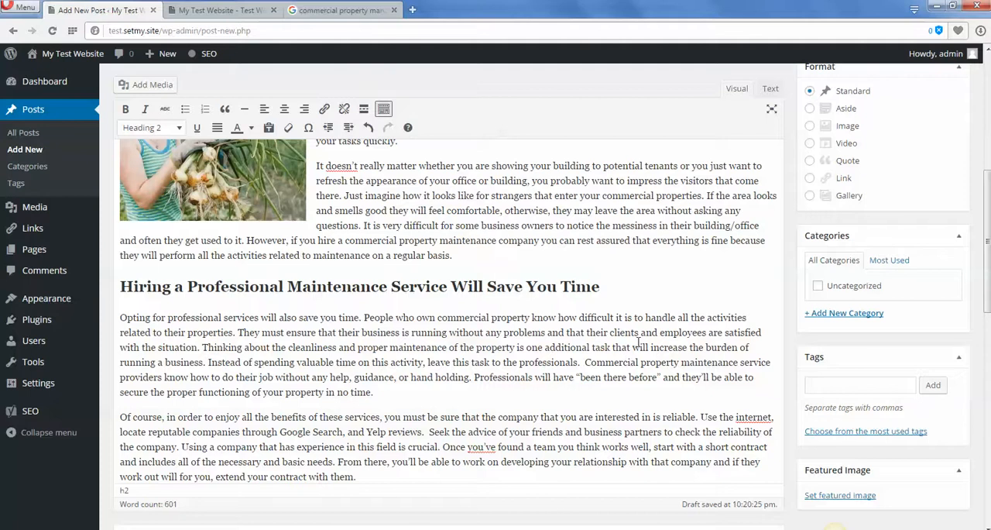
pyautogui.moveTo(605, 287); pyautogui.dragTo(125, 308)
pyautogui.click(229, 331)
pyautogui.scroll(-1, 319, 341)
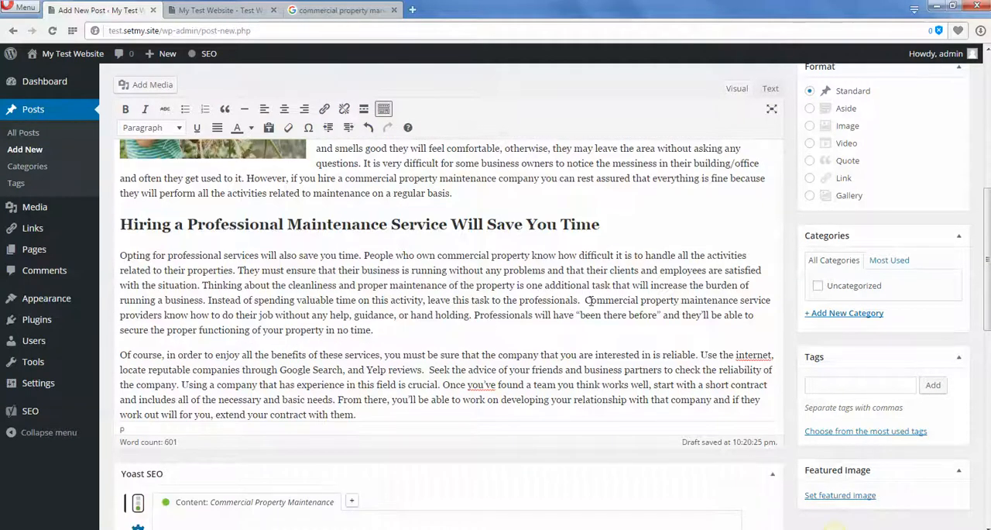
pyautogui.moveTo(585, 301); pyautogui.dragTo(740, 305)
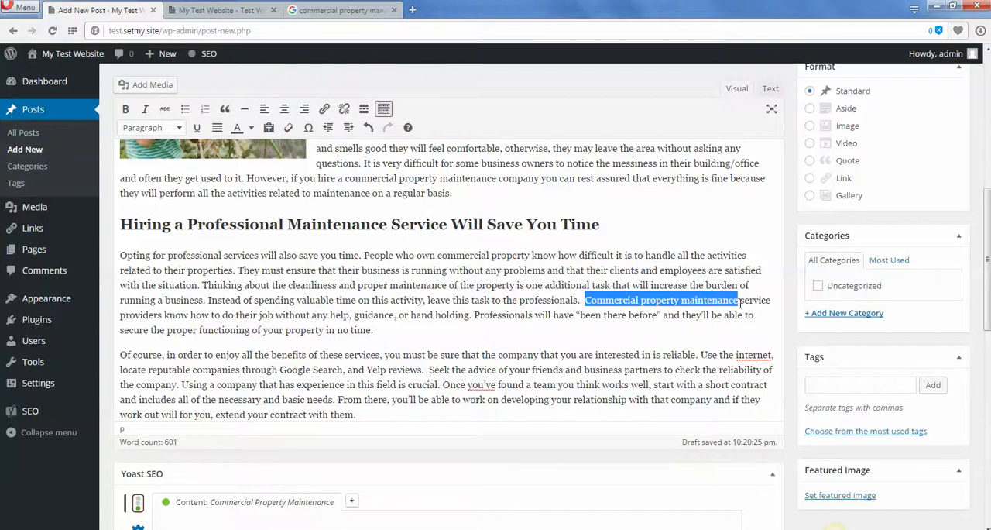
pyautogui.scroll(-1, 444, 243)
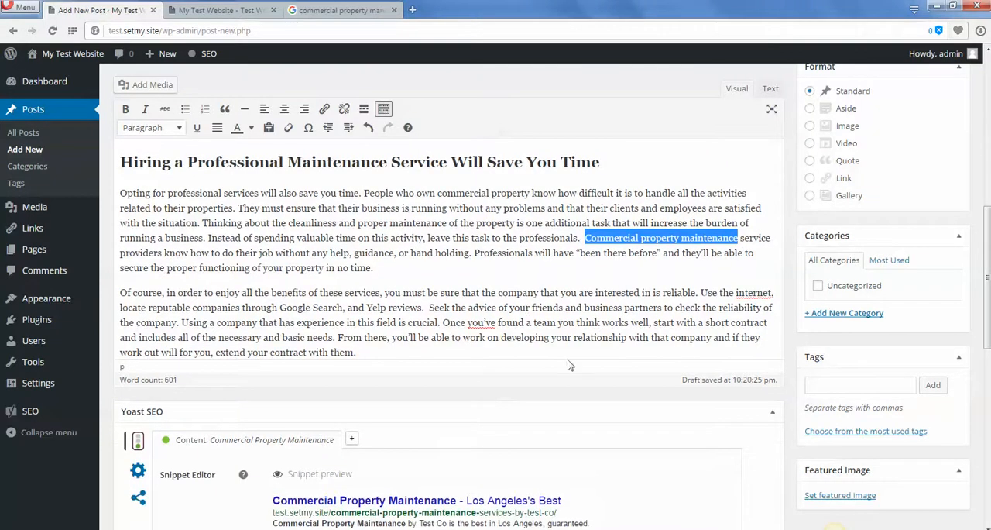
# Recheck the focus keyword in the subheading "Commercial Property Maintenance Service Providers Have a Lot of Experience".
pyautogui.doubleClick(726, 293)
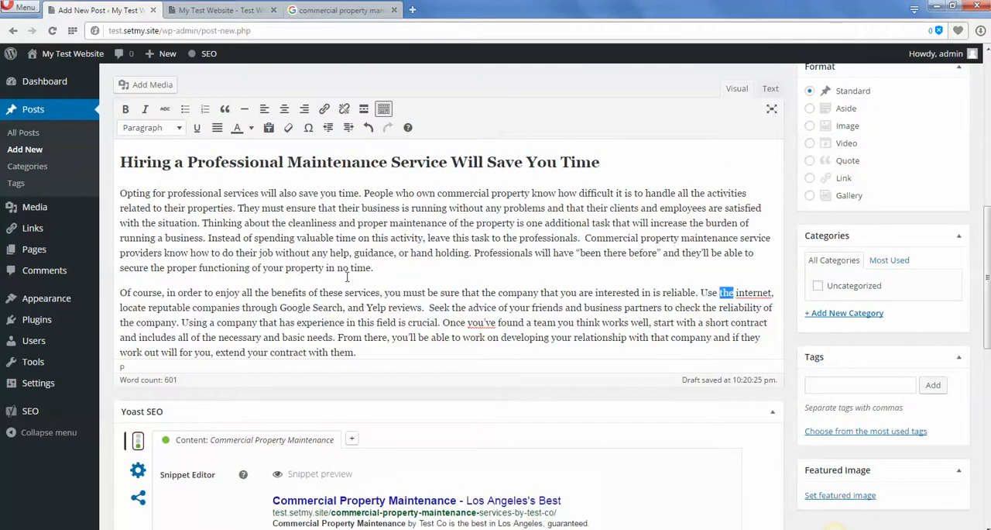
pyautogui.click(345, 289)
pyautogui.scroll(5, 238, 246)
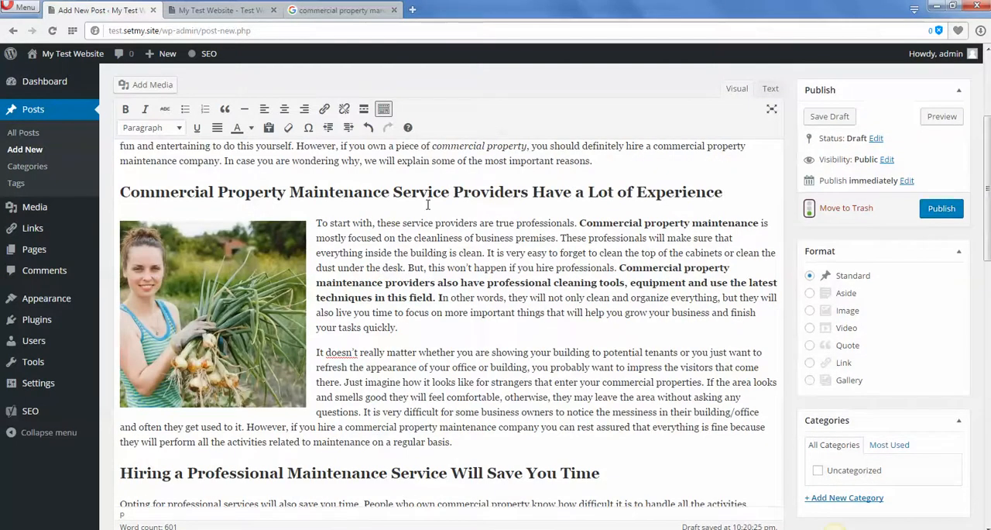
pyautogui.scroll(1, 637, 372)
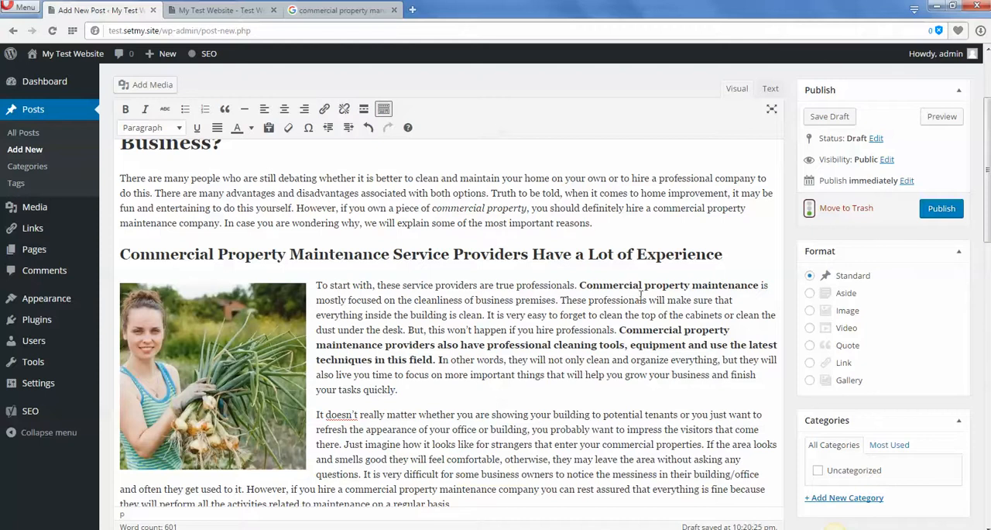
pyautogui.moveTo(120, 254); pyautogui.dragTo(391, 256)
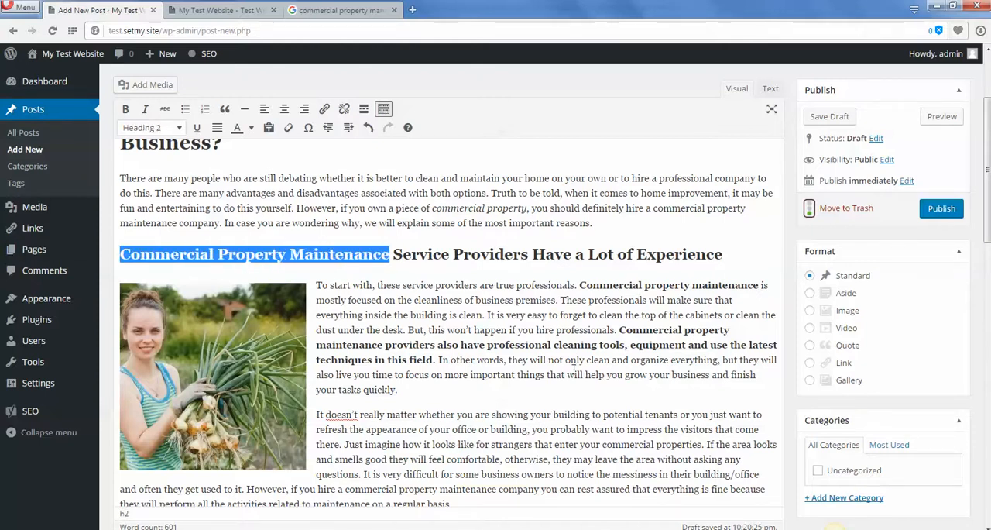
pyautogui.scroll(-1, 539, 368)
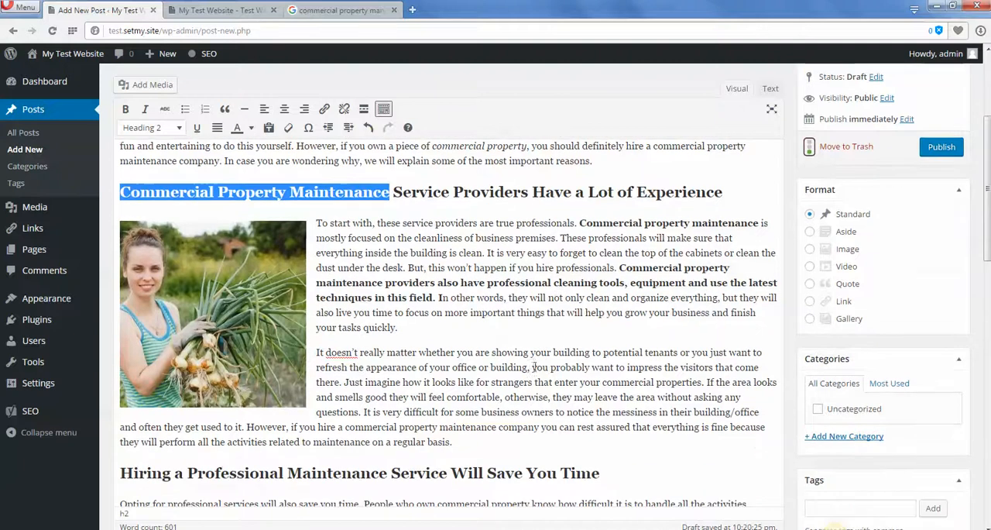
# Check the focus keyword in the sentence about hiring a company above the second subheading, and look through the closing paragraphs.
pyautogui.click(535, 365)
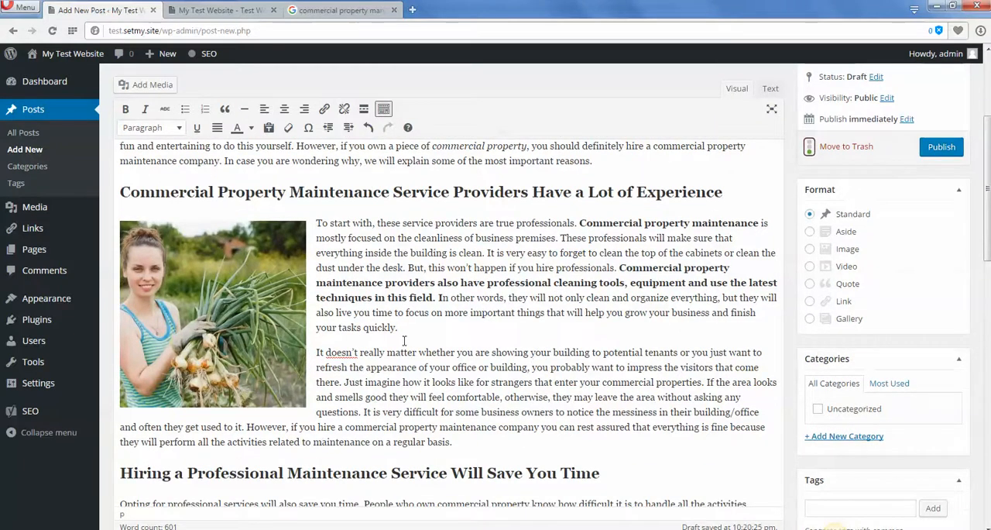
pyautogui.moveTo(347, 425); pyautogui.dragTo(544, 427)
pyautogui.click(581, 391)
pyautogui.scroll(-2, 616, 334)
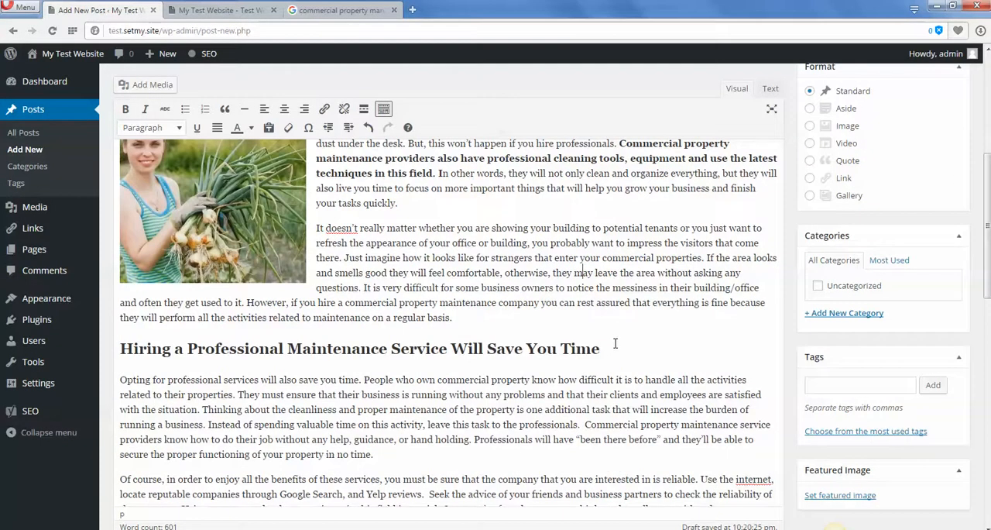
pyautogui.scroll(-2, 616, 343)
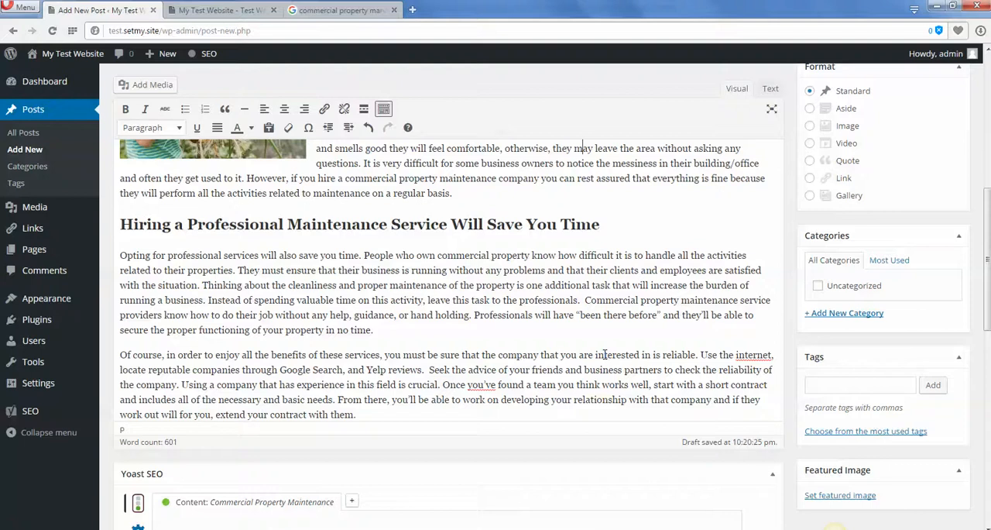
pyautogui.scroll(-2, 562, 464)
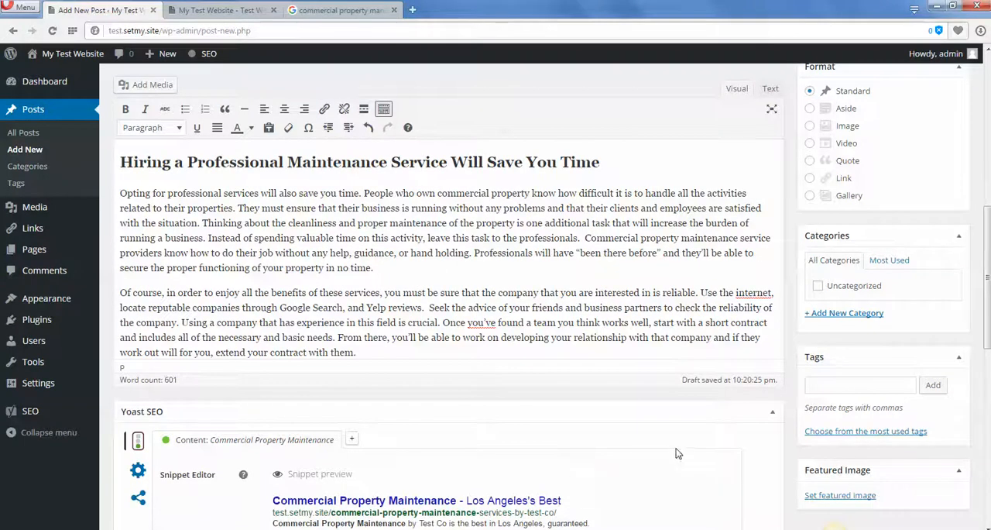
# Examine the Yoast SEO content analysis, in particular its entry on nofollowed and outbound links.
pyautogui.scroll(-3, 681, 457)
pyautogui.scroll(-2, 697, 310)
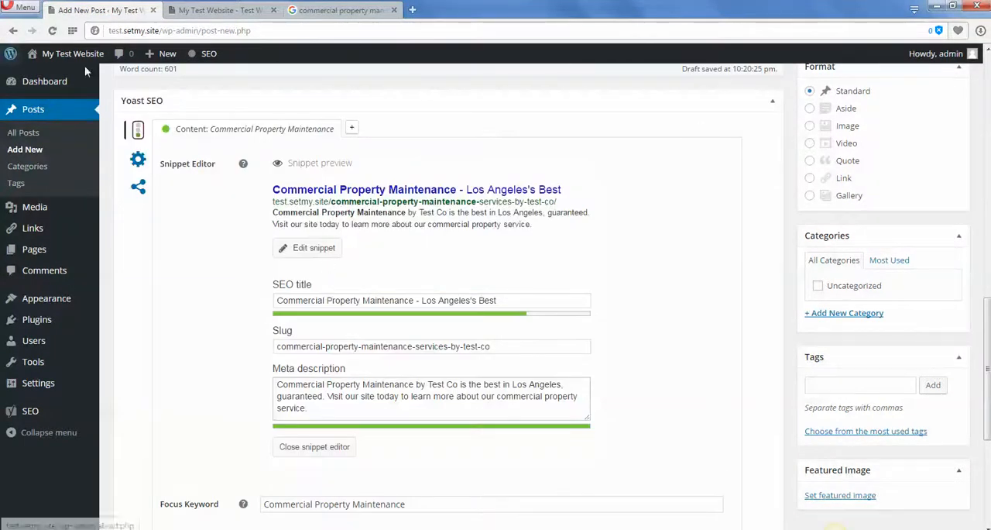
pyautogui.scroll(-4, 632, 272)
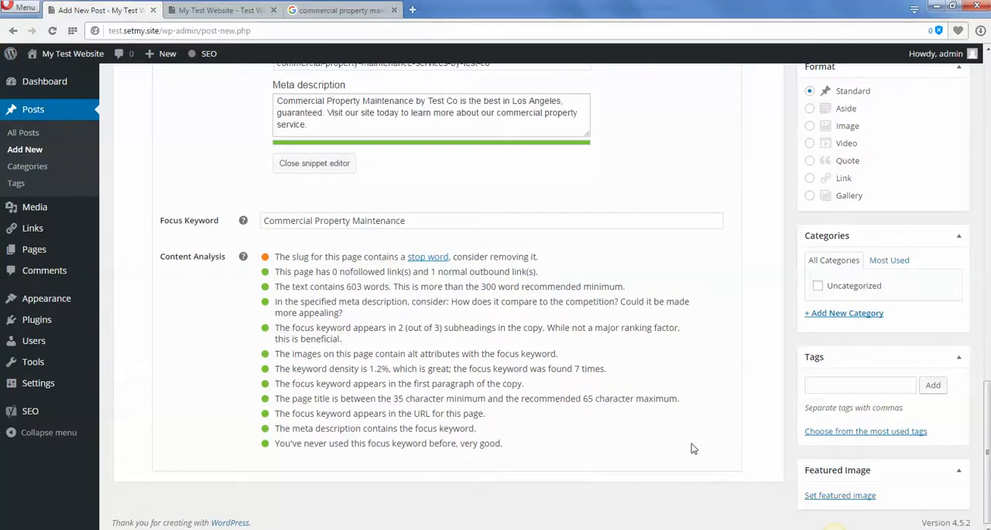
pyautogui.moveTo(275, 272); pyautogui.dragTo(436, 271)
# Look over the article body again and compare it with the Content Analysis section.
pyautogui.scroll(15, 668, 356)
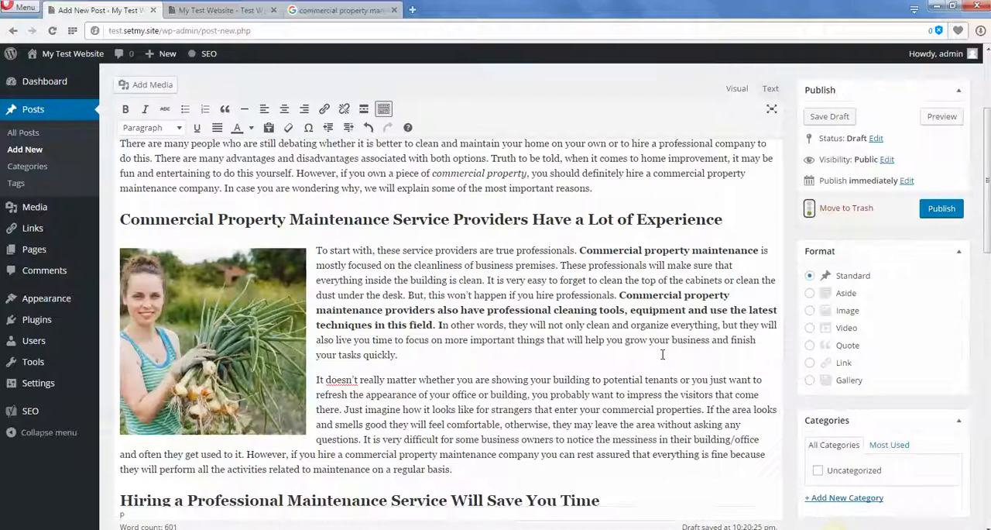
pyautogui.scroll(3, 667, 356)
pyautogui.scroll(-5, 731, 352)
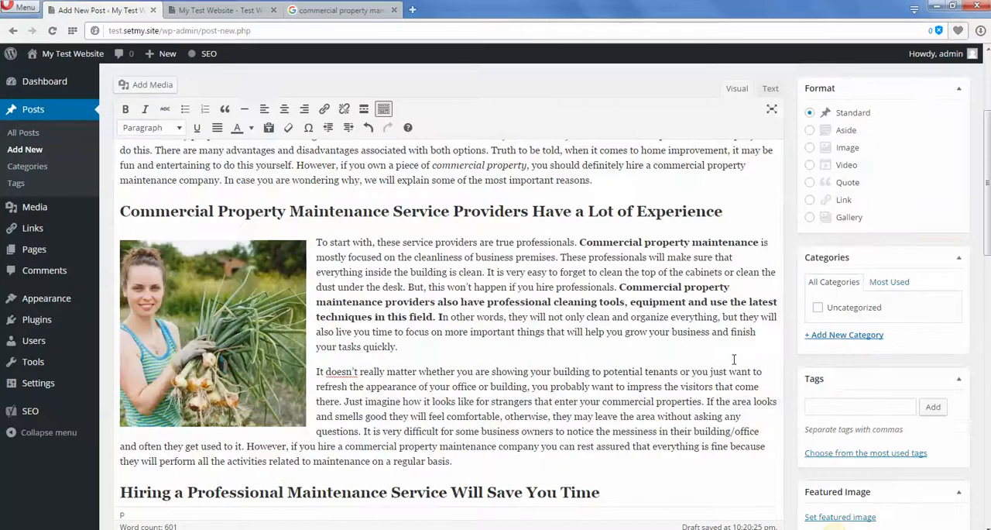
pyautogui.scroll(-12, 750, 408)
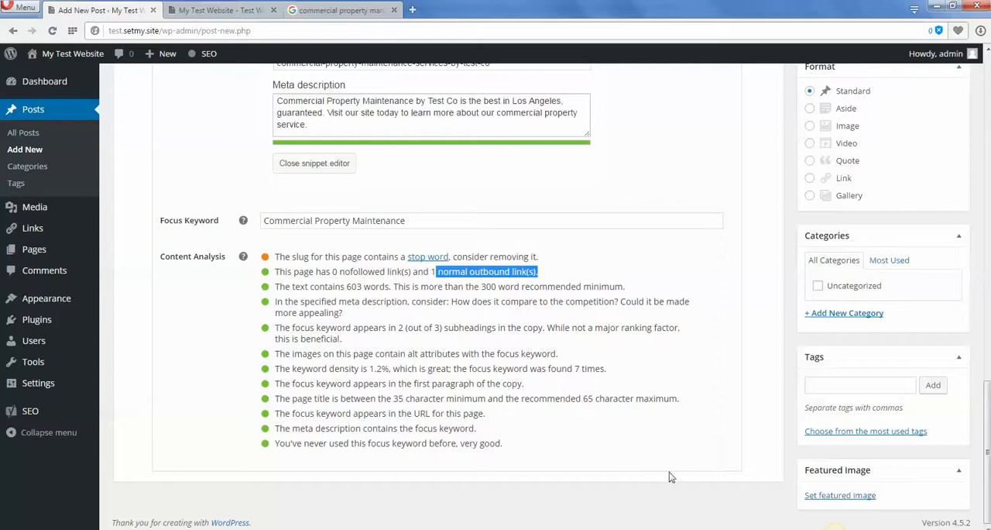
pyautogui.moveTo(159, 256); pyautogui.dragTo(219, 261)
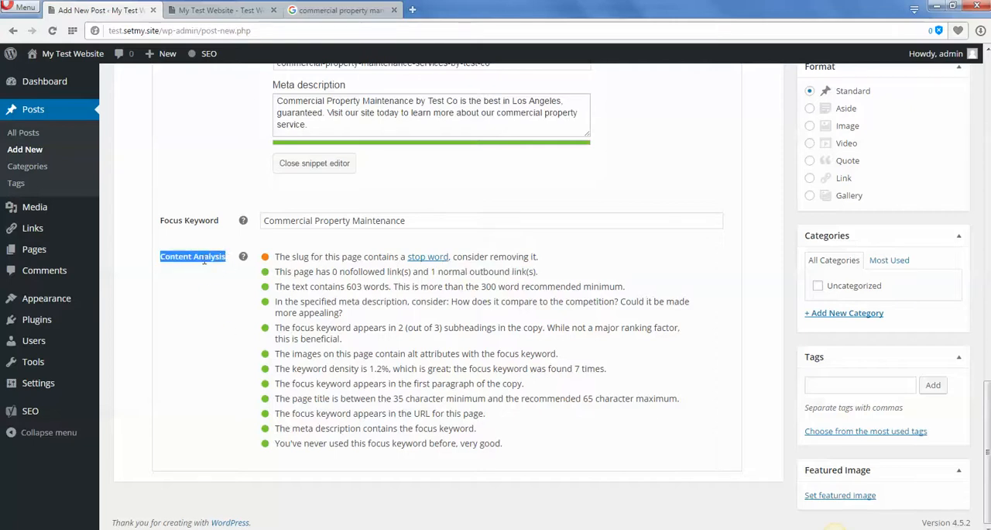
pyautogui.click(180, 273)
pyautogui.moveTo(158, 261); pyautogui.dragTo(225, 279)
pyautogui.click(231, 291)
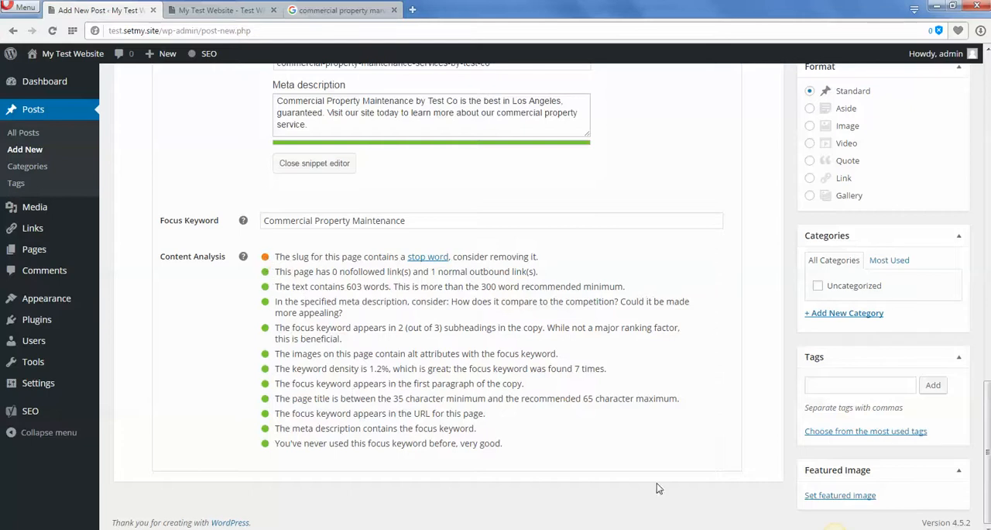
# Publish the post and open the published page in a new tab.
pyautogui.scroll(15, 728, 348)
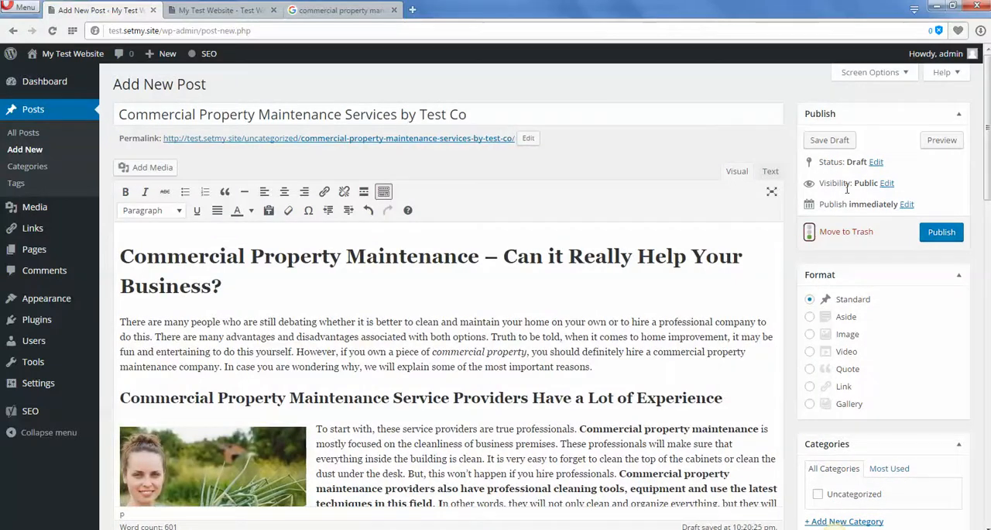
pyautogui.click(951, 232)
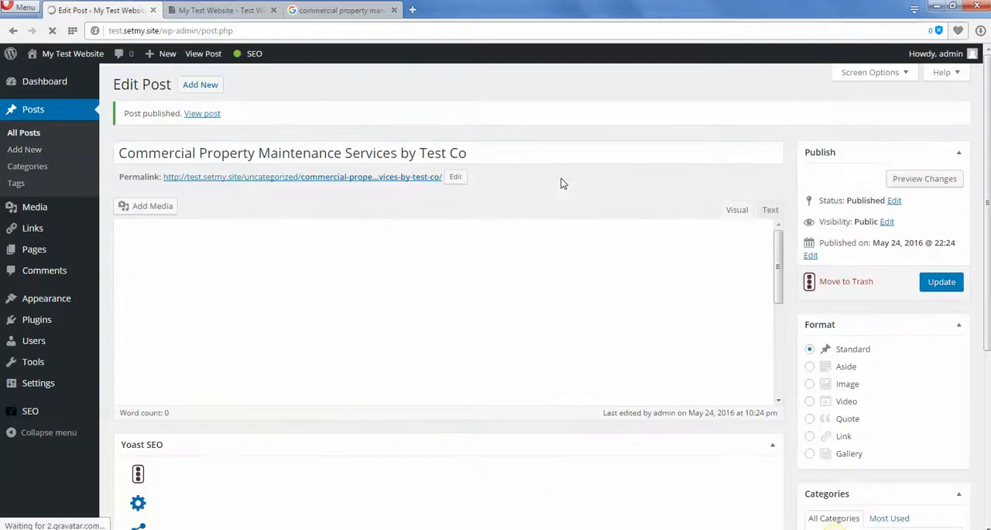
pyautogui.rightClick(215, 121)
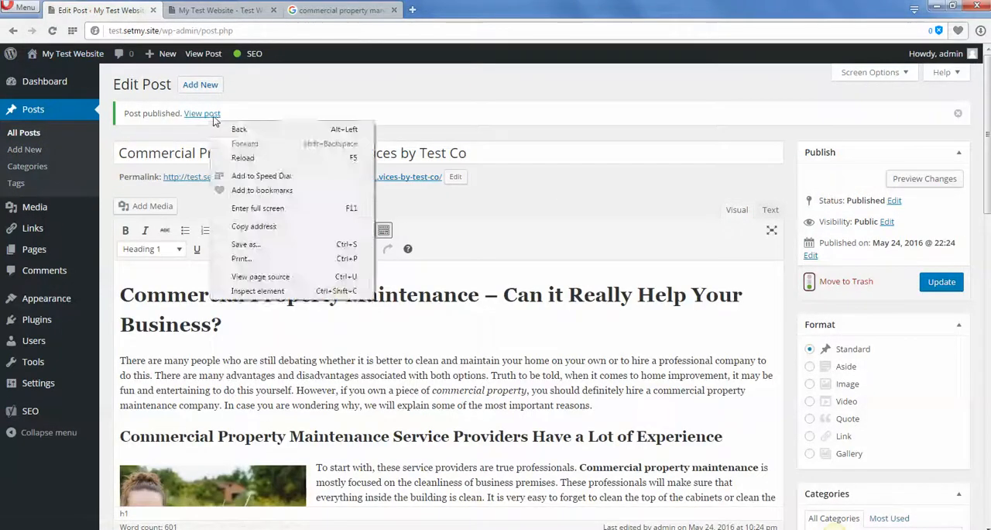
pyautogui.rightClick(213, 115)
pyautogui.click(263, 127)
pyautogui.click(220, 10)
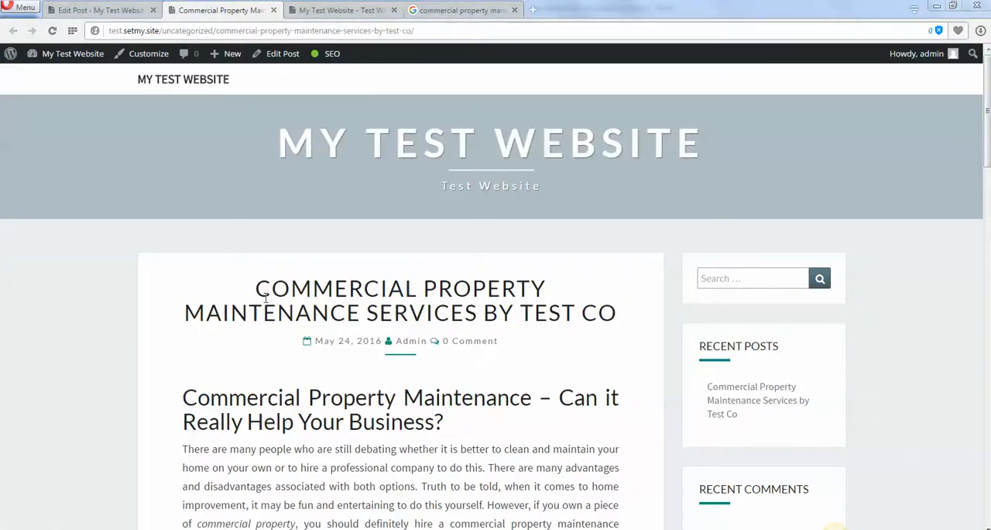
# Review the published page from its title and main heading through the body text to the comment form.
pyautogui.moveTo(262, 288); pyautogui.dragTo(608, 399)
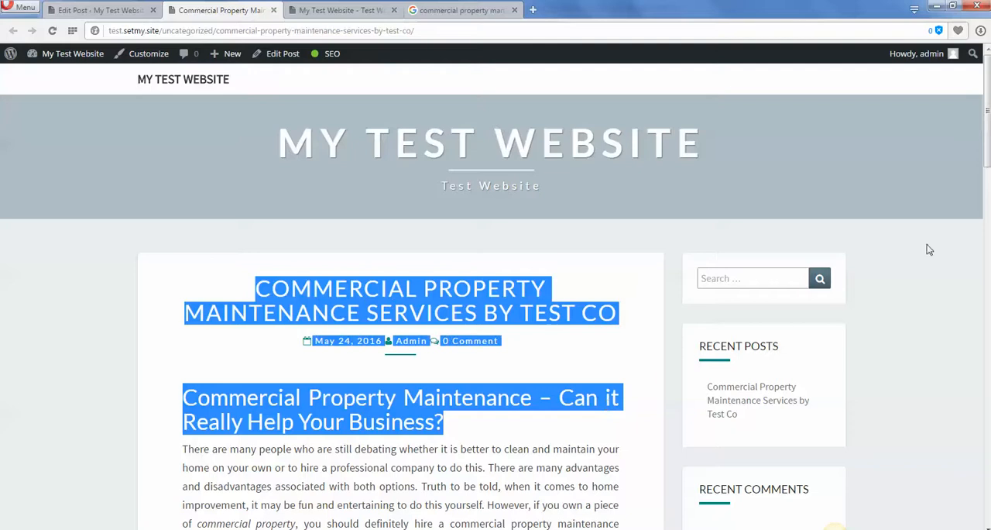
pyautogui.scroll(-7, 790, 236)
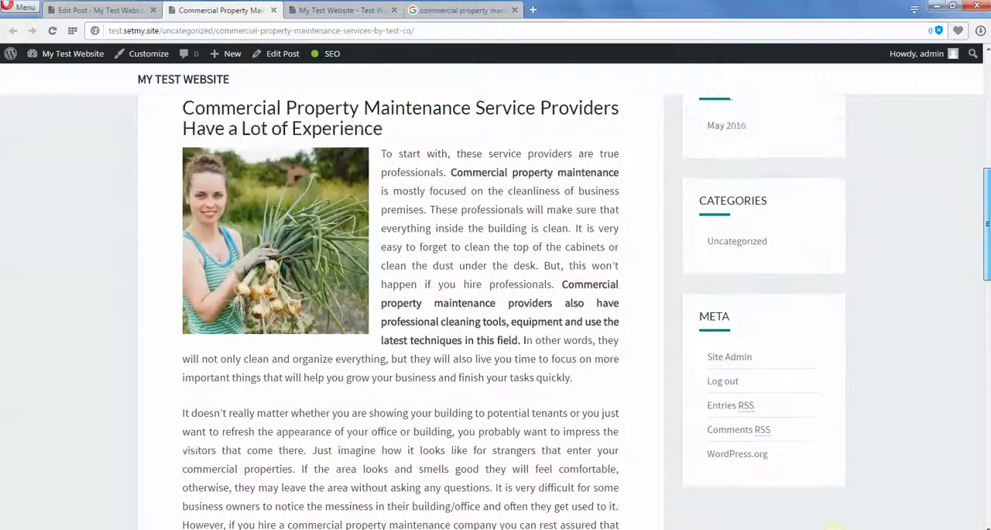
pyautogui.scroll(-12, 550, 250)
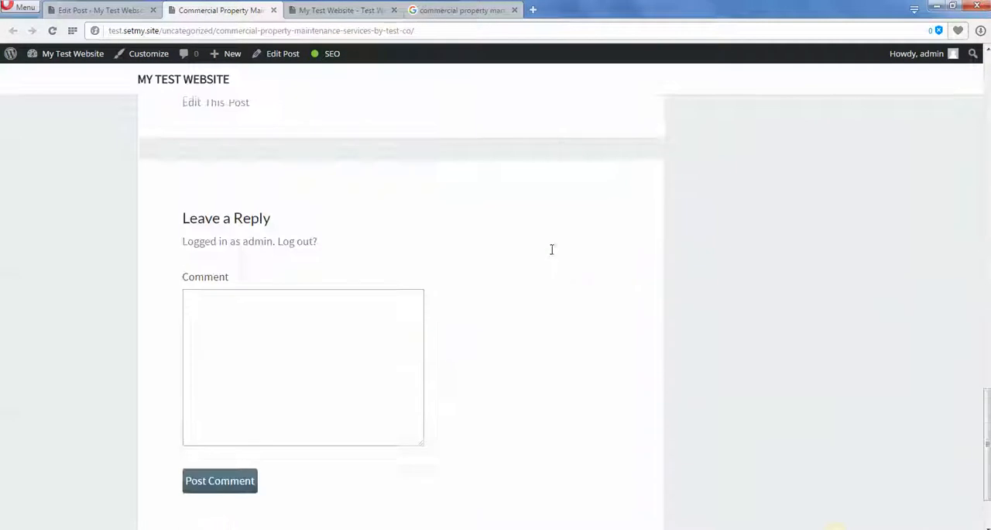
pyautogui.scroll(1, 347, 347)
pyautogui.click(348, 348)
pyautogui.scroll(10, 505, 350)
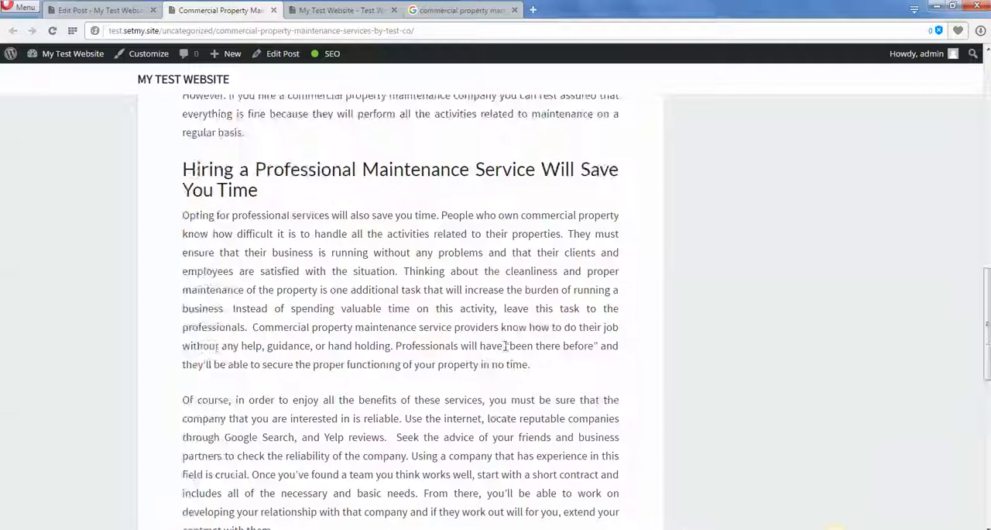
pyautogui.scroll(9, 566, 373)
pyautogui.scroll(-3, 557, 377)
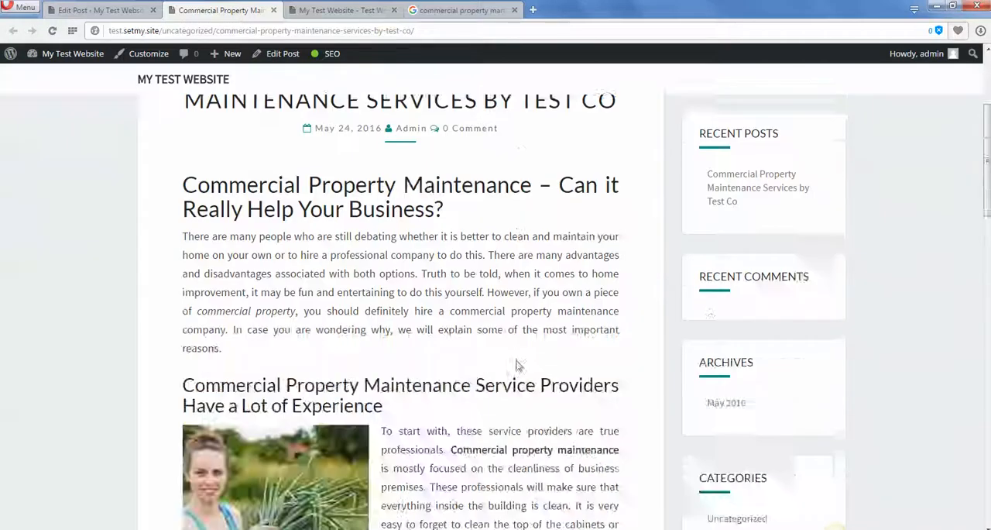
pyautogui.scroll(3, 525, 309)
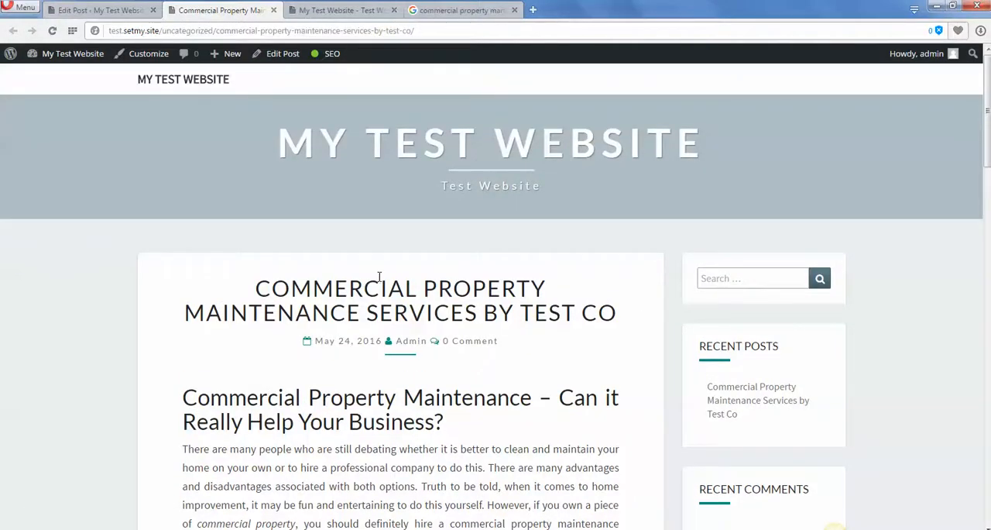
# Return to the post editor and review the published post's Yoast snippet preview and content analysis.
pyautogui.click(99, 10)
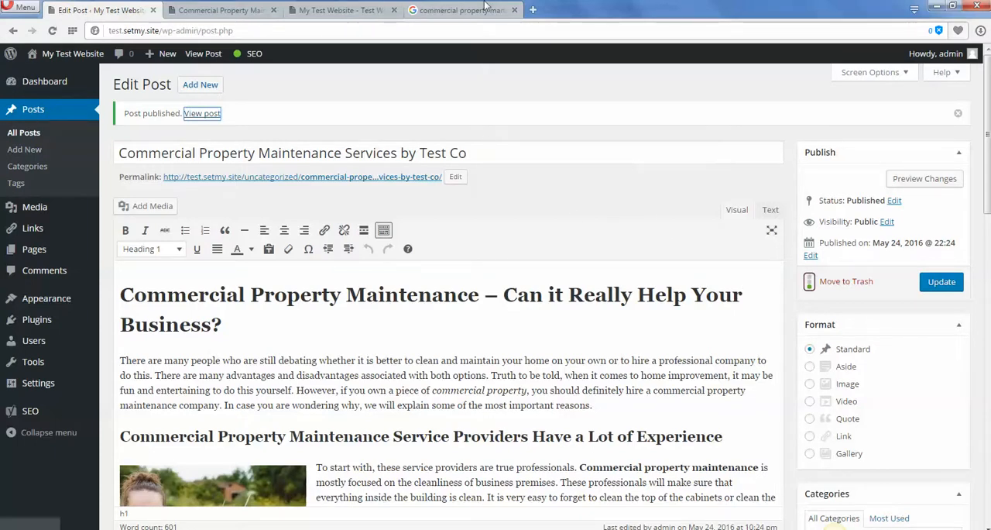
pyautogui.scroll(-2, 971, 367)
pyautogui.scroll(-10, 971, 367)
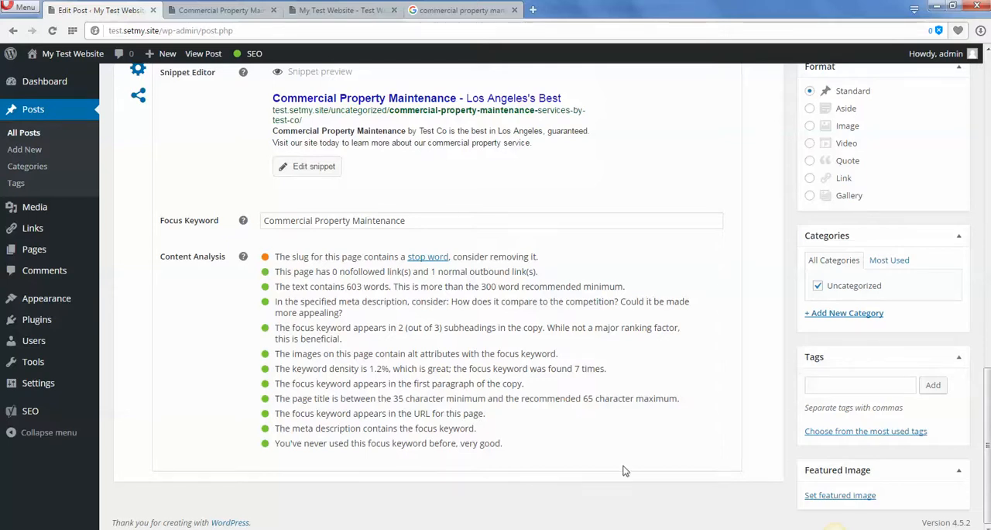
pyautogui.scroll(1, 624, 465)
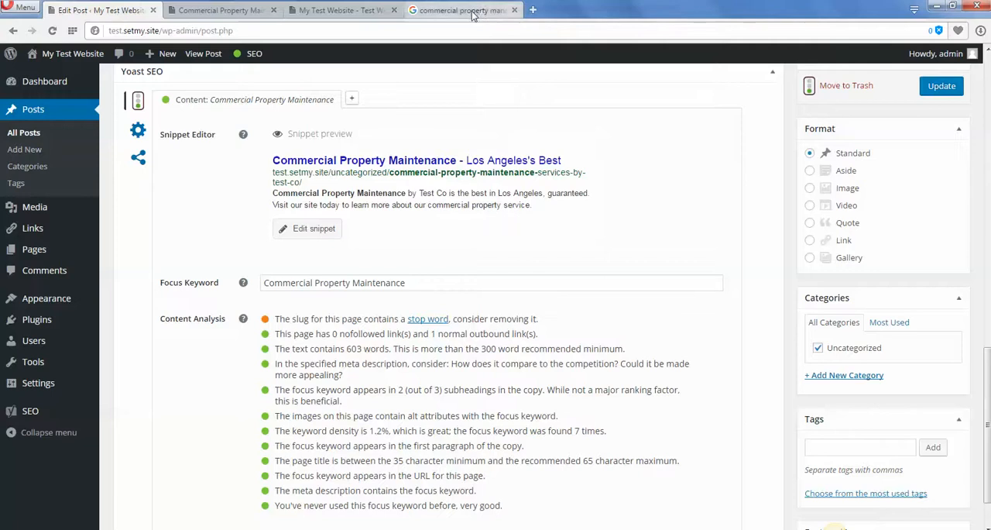
# Copy the focus keyword "Commercial Property Maintenance", search Google for it, and examine the result count and listings.
pyautogui.moveTo(428, 286); pyautogui.dragTo(262, 283)
pyautogui.hotkey('ctrl', 'c')
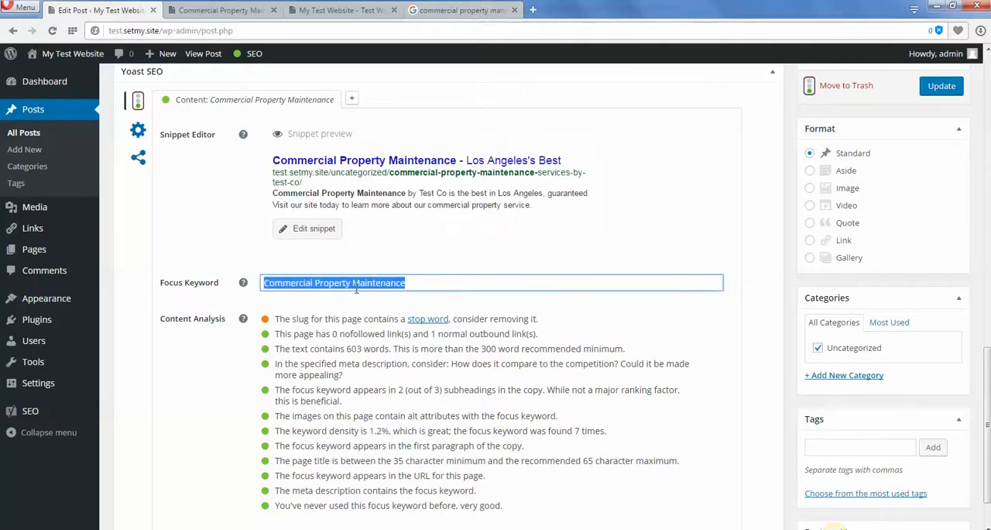
pyautogui.click(463, 10)
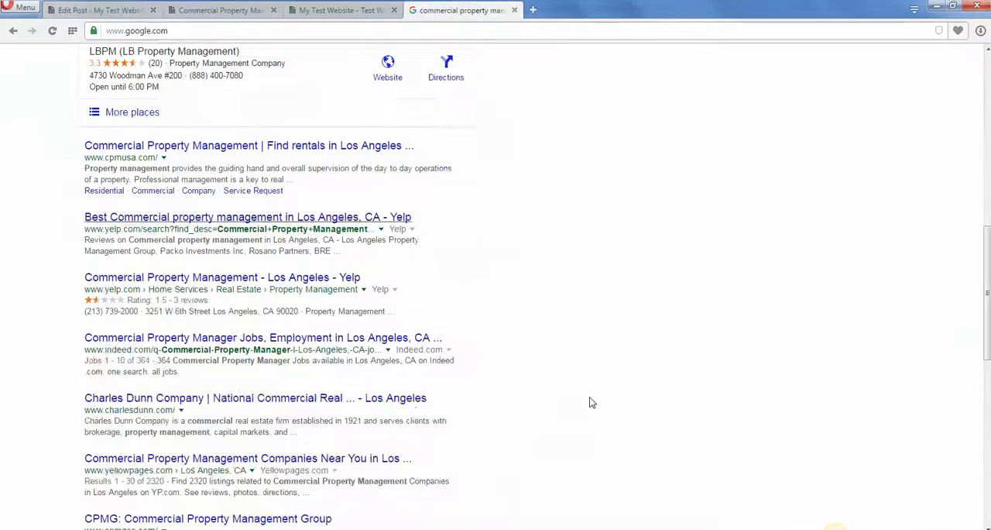
pyautogui.scroll(6, 659, 133)
pyautogui.scroll(3, 659, 132)
pyautogui.moveTo(238, 61); pyautogui.dragTo(2, 78)
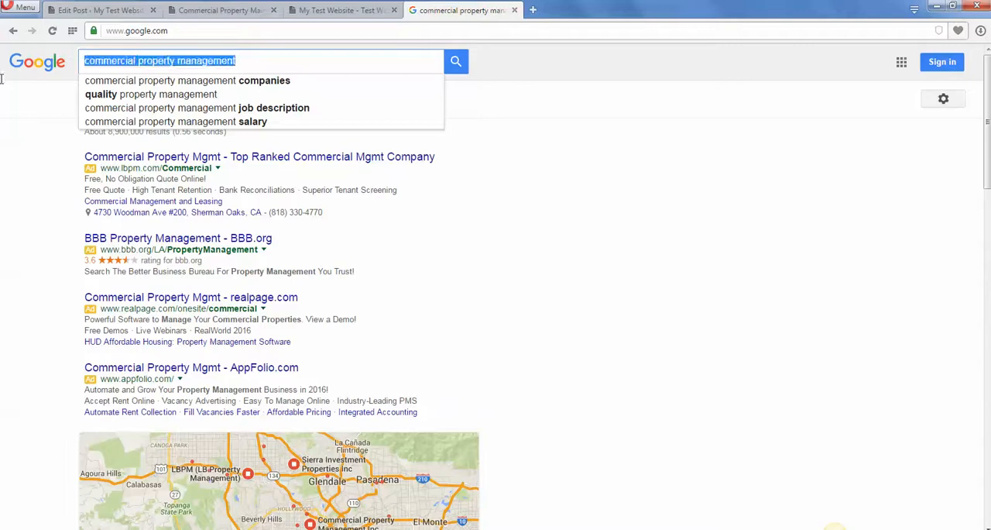
pyautogui.hotkey('ctrl', 'v')
pyautogui.press('Return')
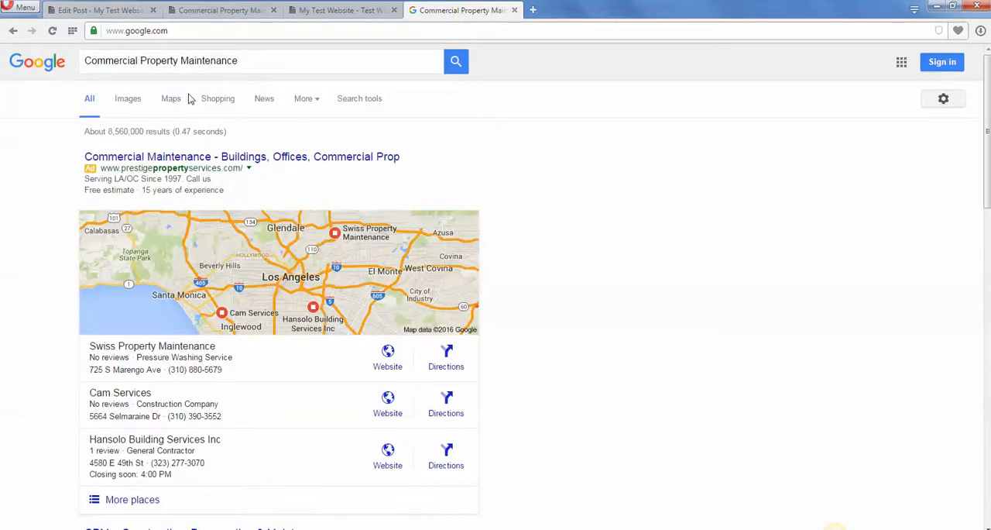
pyautogui.moveTo(120, 133); pyautogui.dragTo(144, 131)
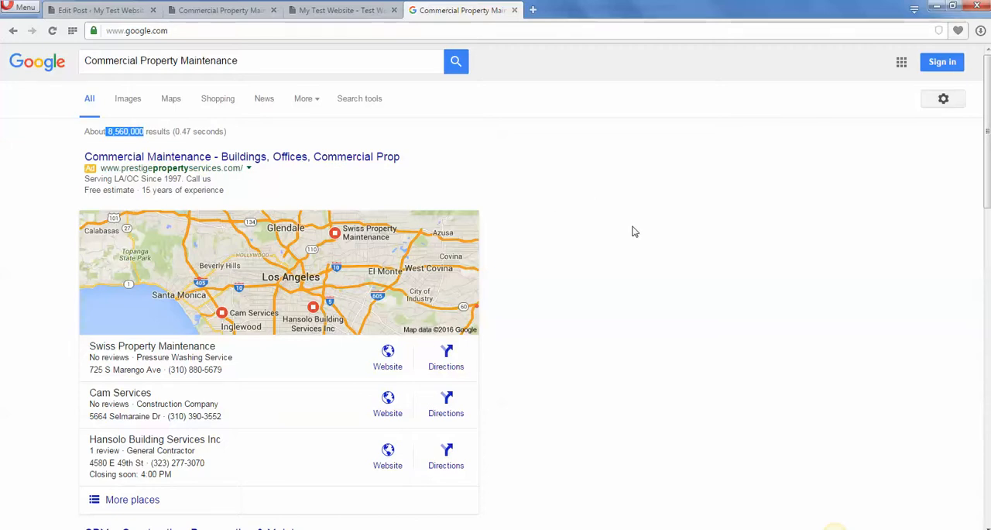
pyautogui.scroll(-3, 4, 274)
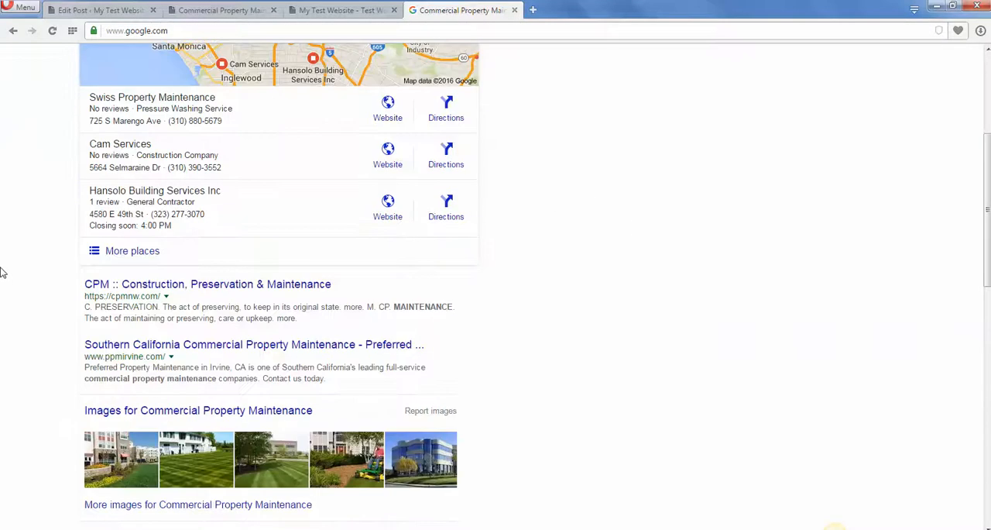
# Examine the organic Google listings below the map results, and switch back to the published post page.
pyautogui.scroll(-3, 4, 267)
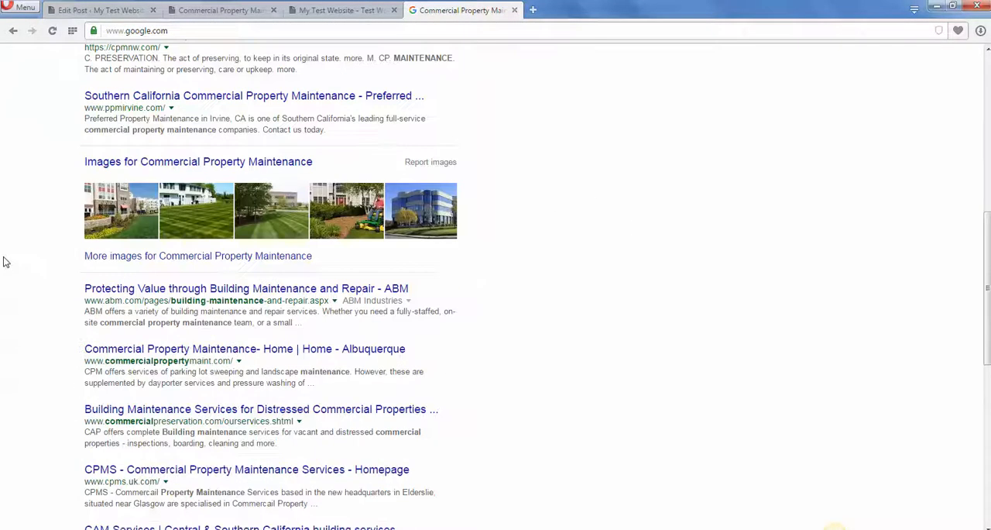
pyautogui.scroll(7, 4, 260)
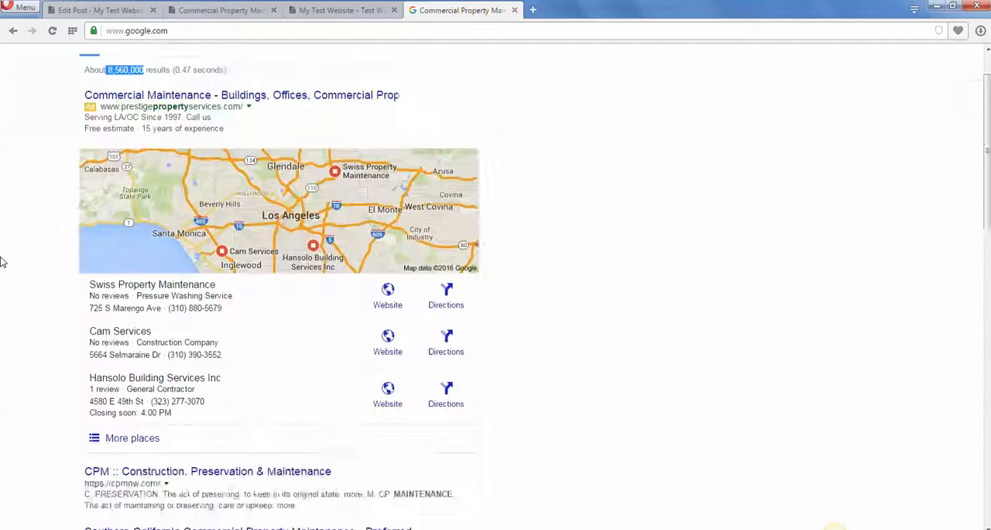
pyautogui.click(320, 16)
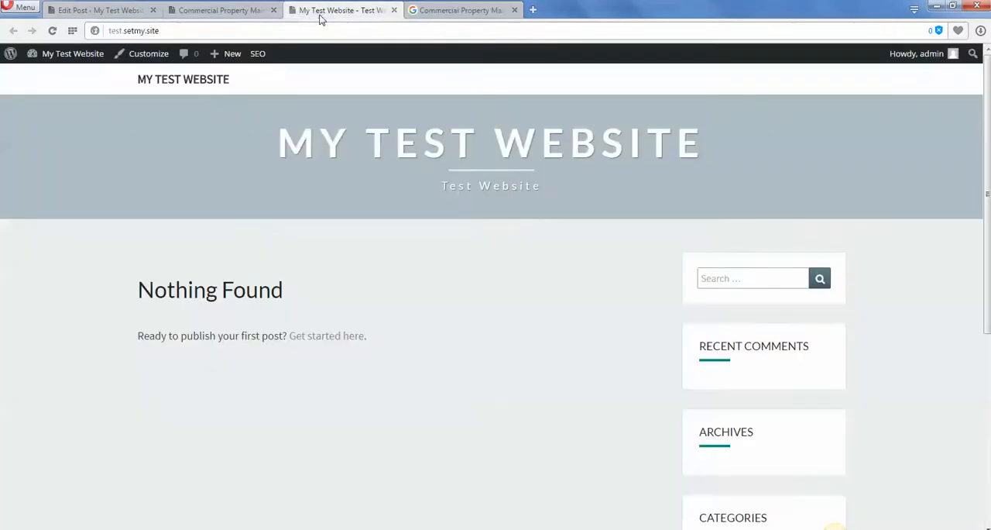
pyautogui.click(201, 12)
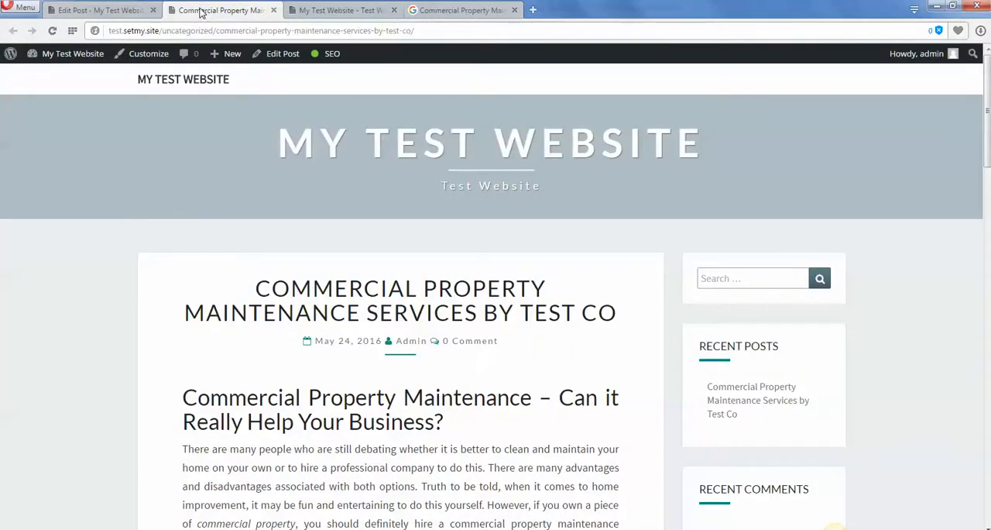
# Return to the post editor and review the post from its Yoast content analysis back up to the title.
pyautogui.click(130, 10)
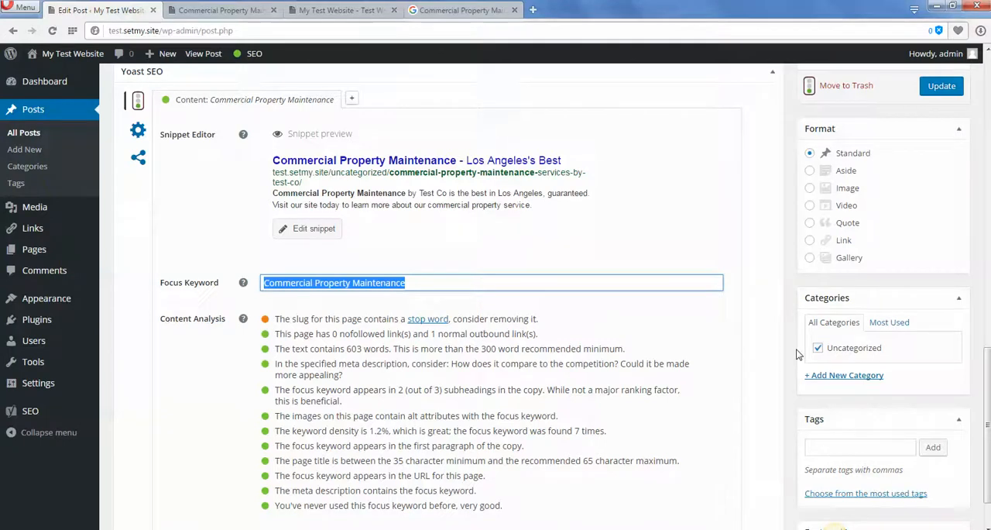
pyautogui.scroll(10, 782, 349)
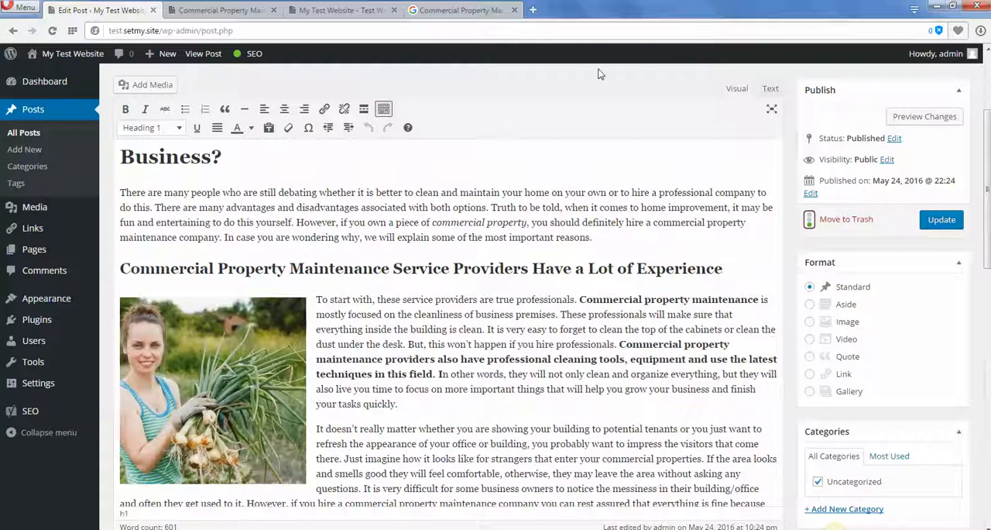
pyautogui.scroll(3, 597, 85)
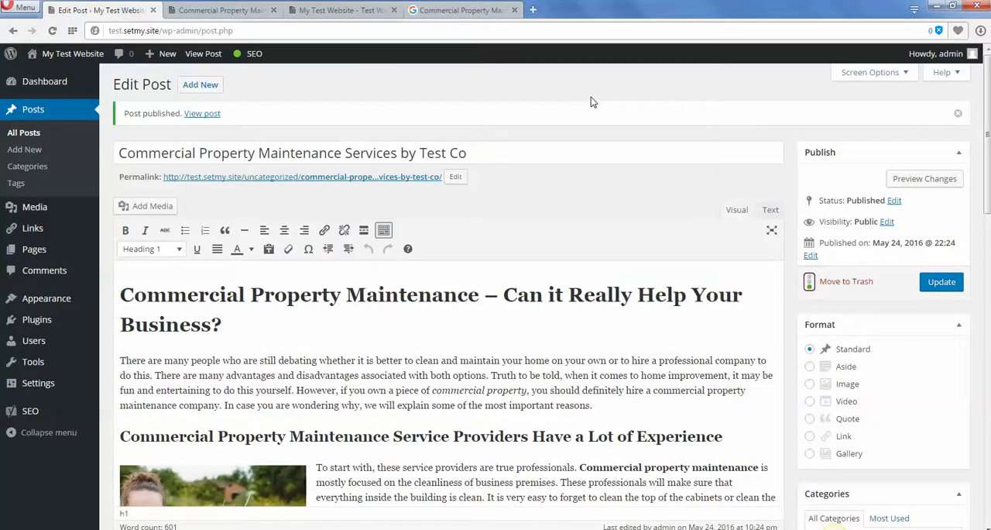